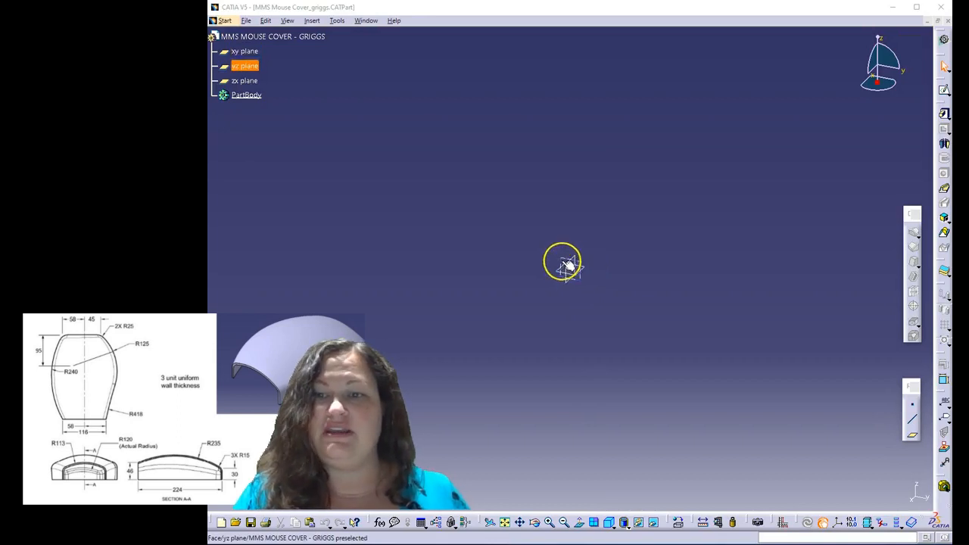
Start a sketch on the zx plane and draw an arc of about 81 mm radius starting on the vertical axis
{"action": "left_click", "coordinate": [569, 268]}
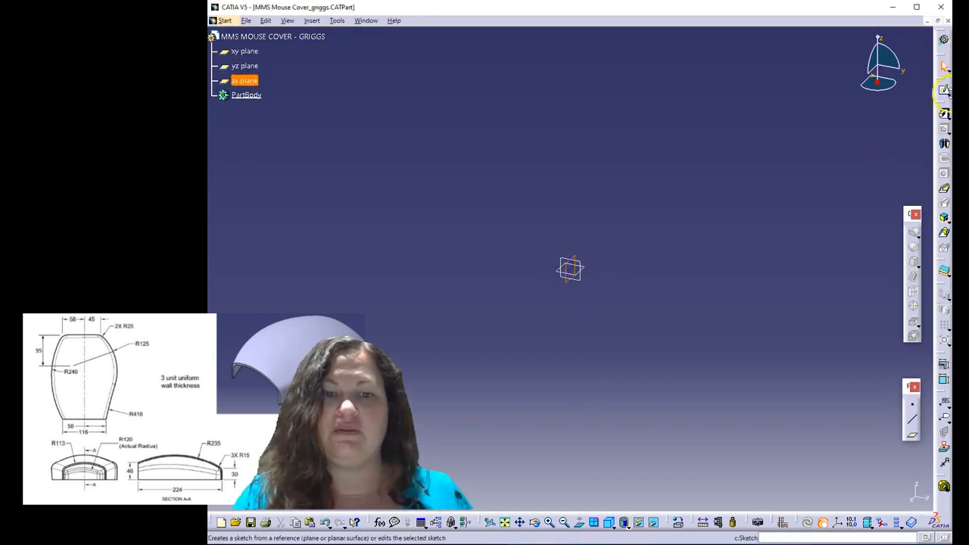
{"action": "left_click", "coordinate": [944, 90]}
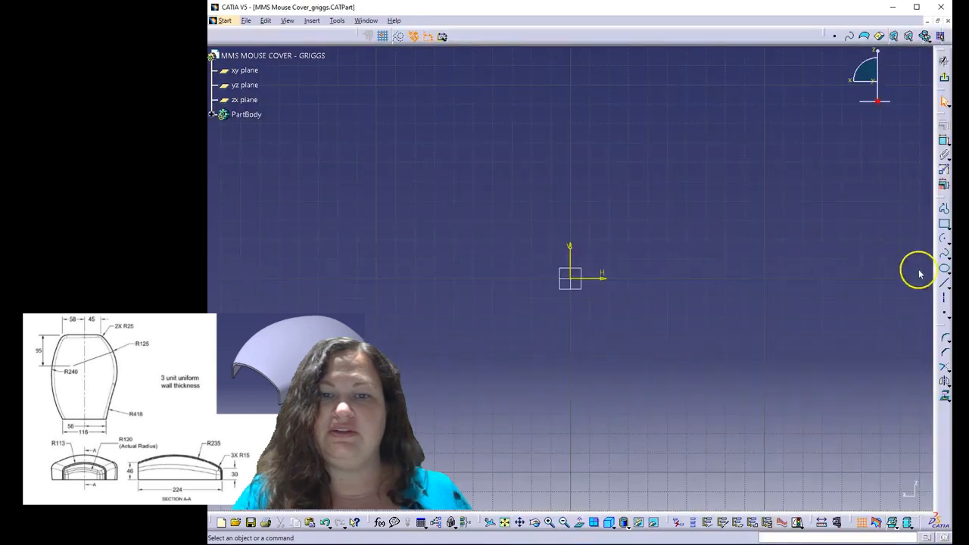
{"action": "left_click", "coordinate": [943, 238]}
{"action": "left_click", "coordinate": [633, 306]}
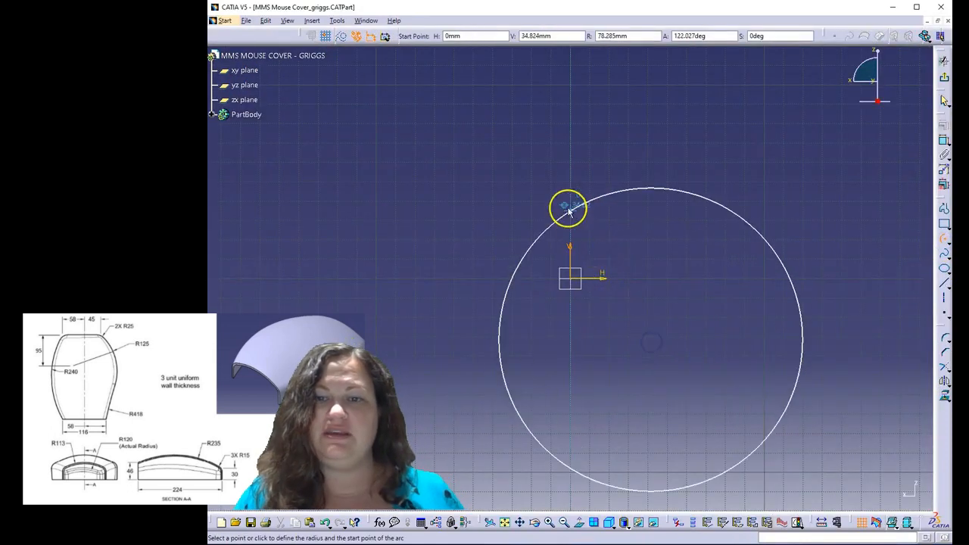
{"action": "left_click", "coordinate": [569, 202]}
{"action": "left_click", "coordinate": [744, 195]}
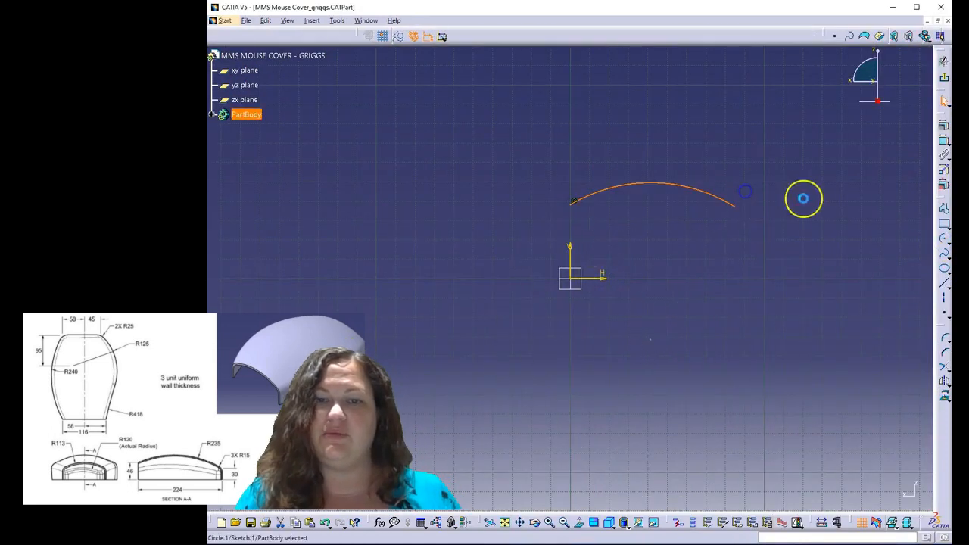
Dimension the arc's radius and set it to 235 mm
{"action": "left_click", "coordinate": [943, 140]}
{"action": "left_click", "coordinate": [610, 205]}
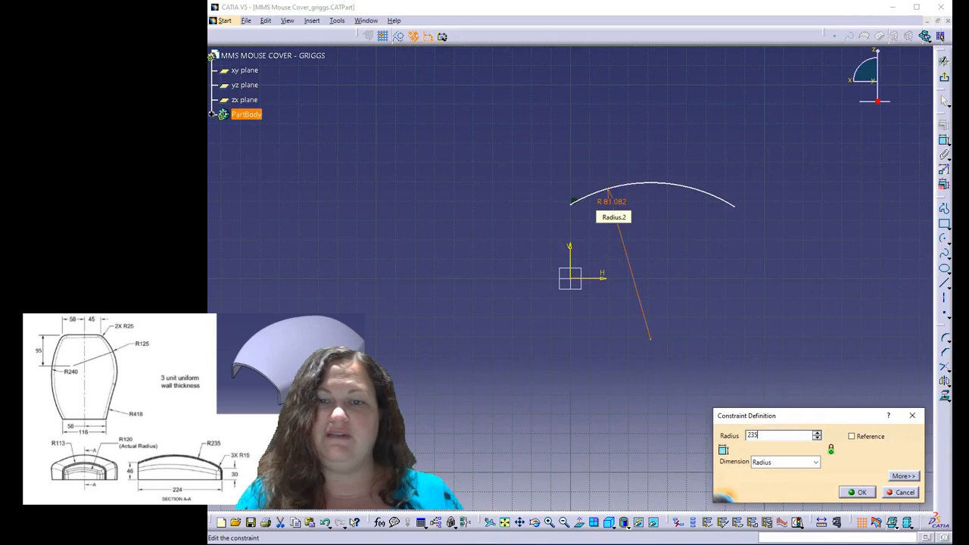
{"action": "type", "text": "235"}
{"action": "key", "text": "Return"}
{"action": "left_click", "coordinate": [623, 237]}
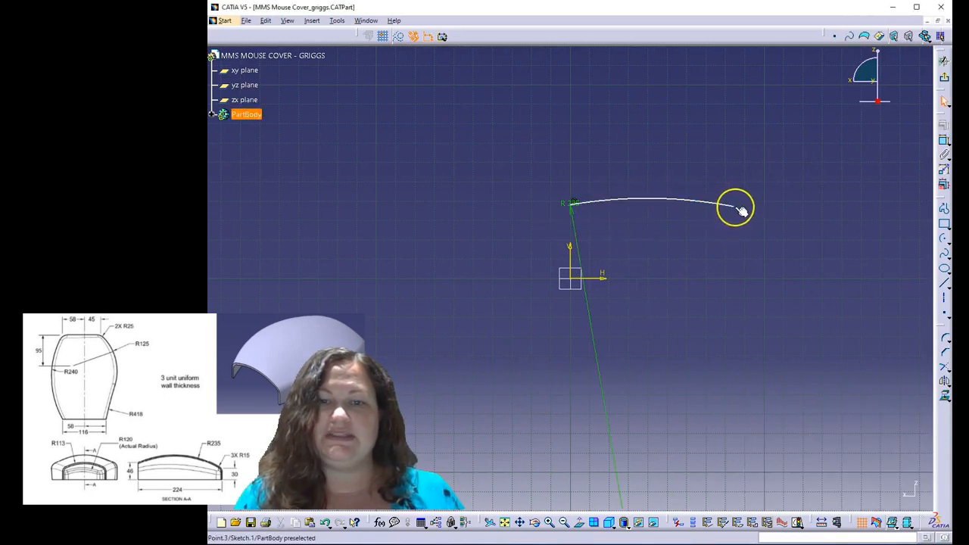
Dimension the distance from the vertical axis to the arc's free end and set it to 224 mm
{"action": "left_click", "coordinate": [571, 259], "text": "ctrl"}
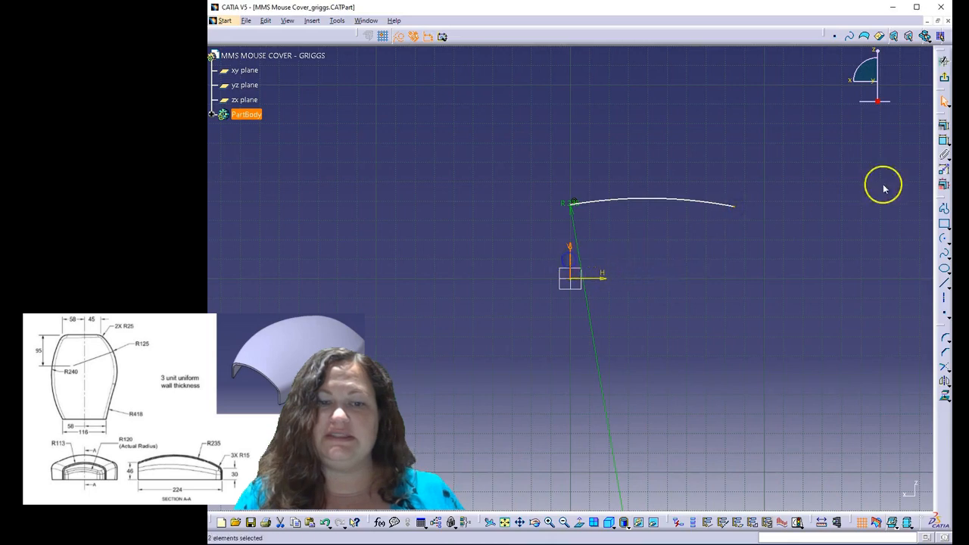
{"action": "left_click", "coordinate": [944, 139]}
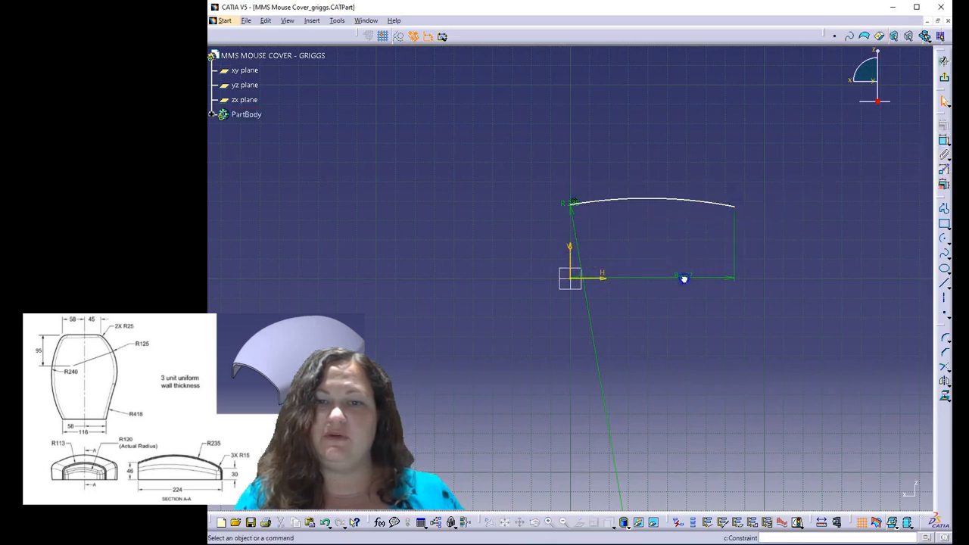
{"action": "left_click", "coordinate": [683, 276]}
{"action": "double_click", "coordinate": [687, 276]}
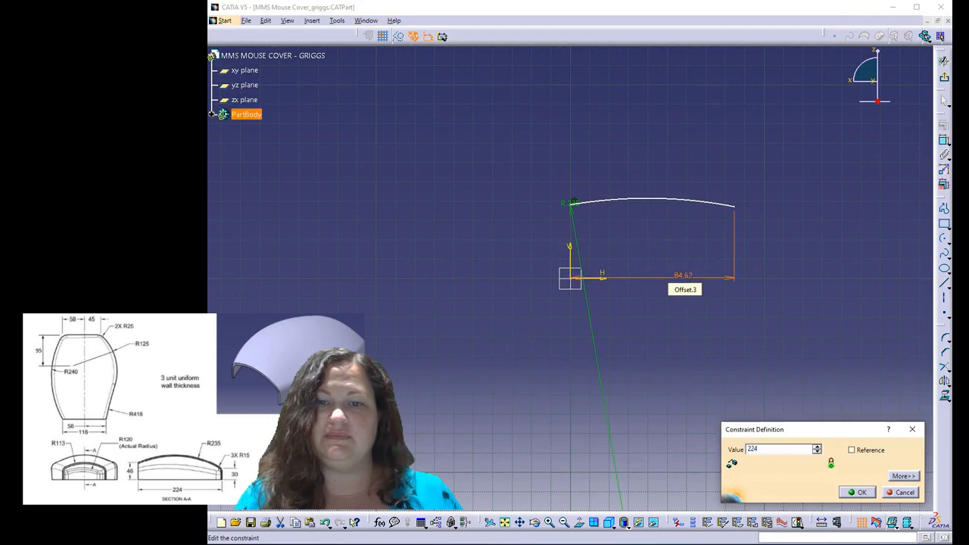
{"action": "type", "text": "224"}
{"action": "key", "text": "Return"}
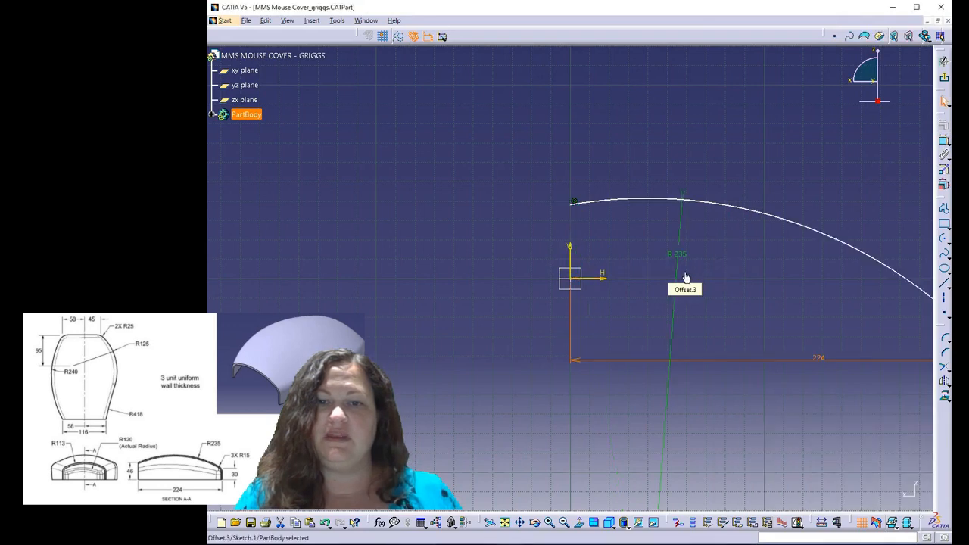
Dimension the height of the arc's start point above the horizontal axis and set it to 46 mm
{"action": "left_click", "coordinate": [571, 205]}
{"action": "left_click", "coordinate": [596, 278], "text": "ctrl"}
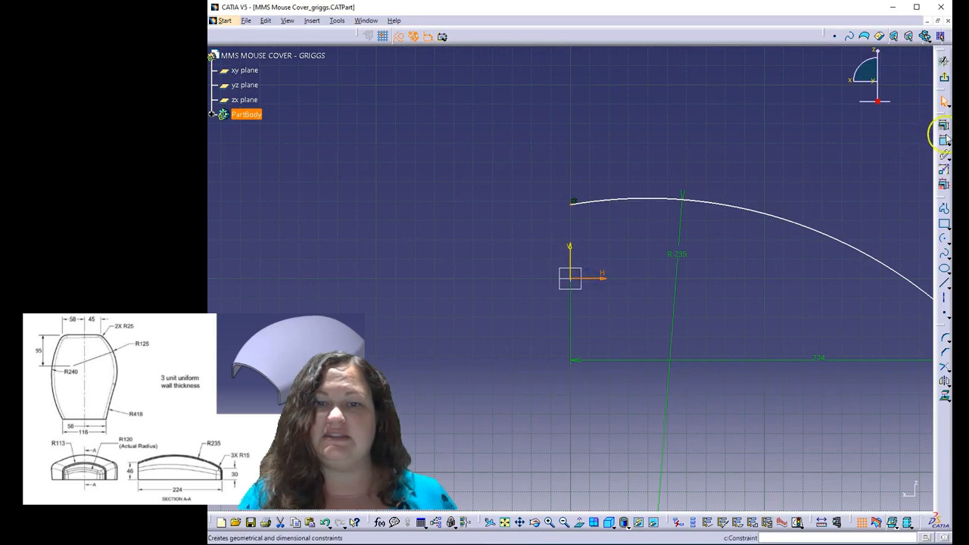
{"action": "left_click", "coordinate": [943, 142]}
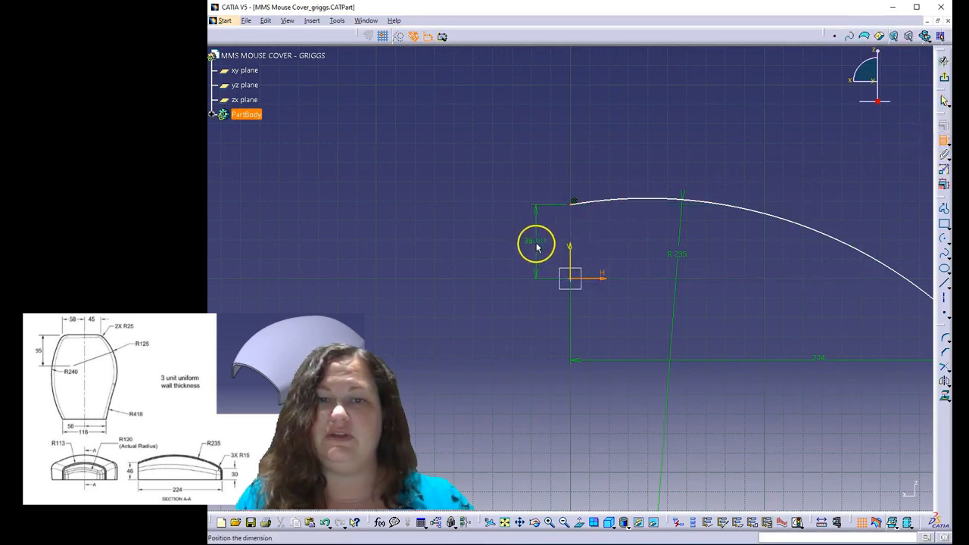
{"action": "left_click", "coordinate": [530, 248]}
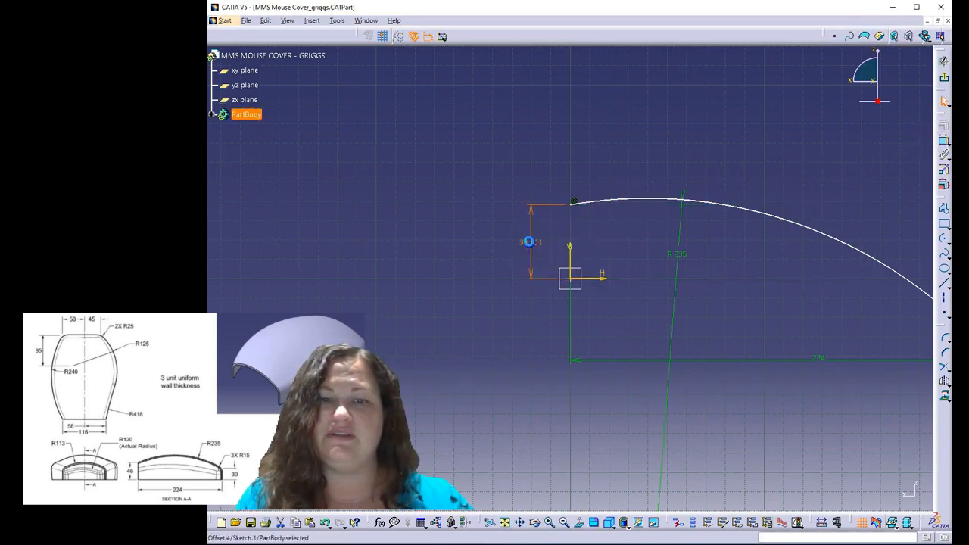
{"action": "double_click", "coordinate": [528, 243]}
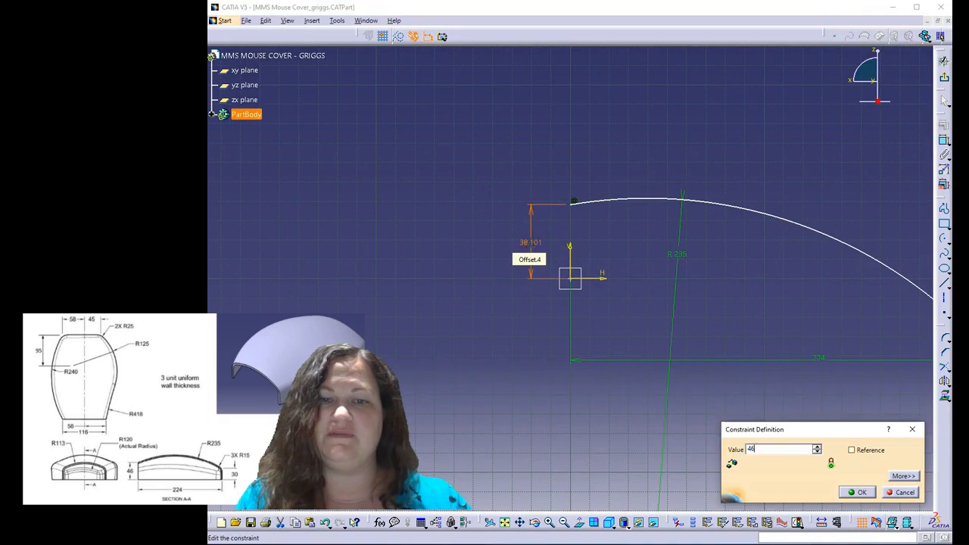
{"action": "key", "text": "Return"}
Move the arc's free end up to about 26 mm above the horizontal axis so the curve arches over it
{"action": "left_click", "coordinate": [755, 368]}
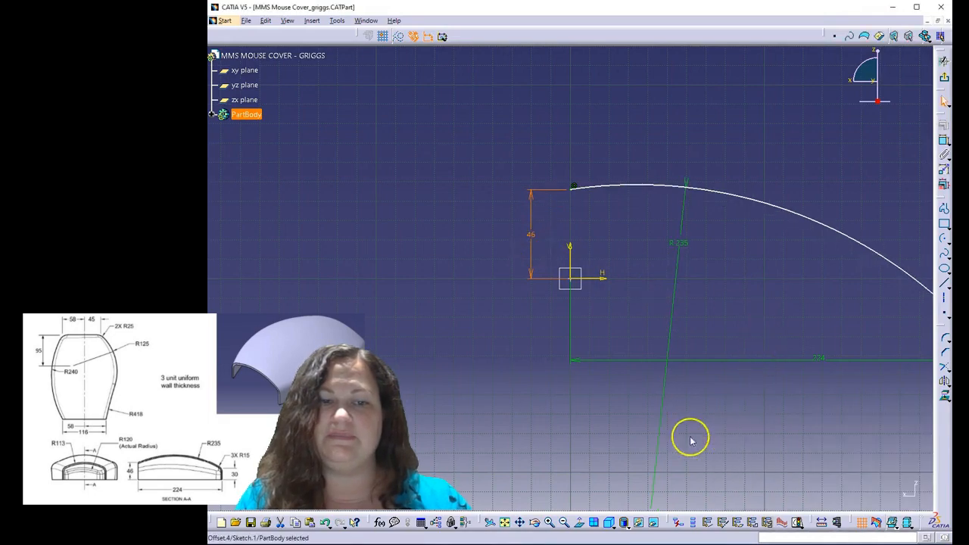
{"action": "left_click", "coordinate": [505, 522]}
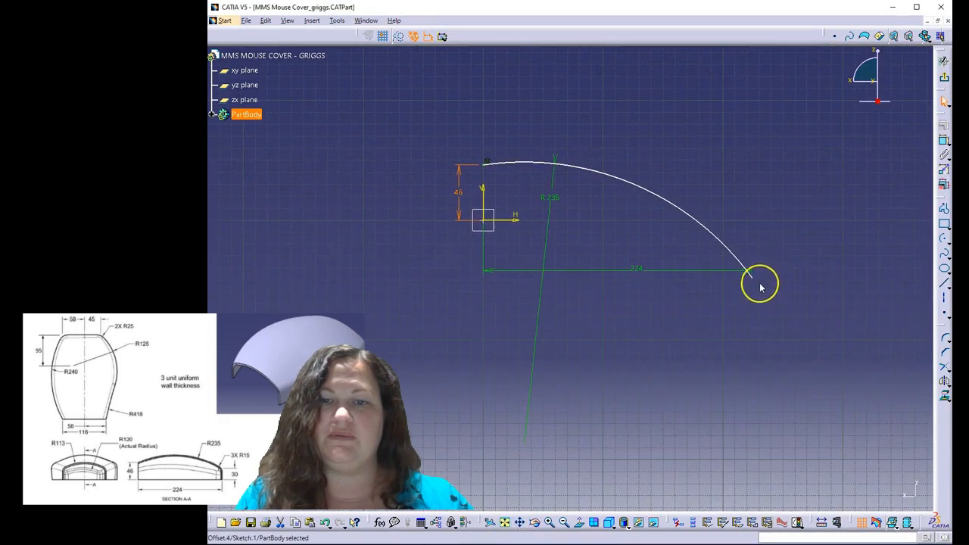
{"action": "left_click_drag", "start_coordinate": [761, 287], "coordinate": [745, 193]}
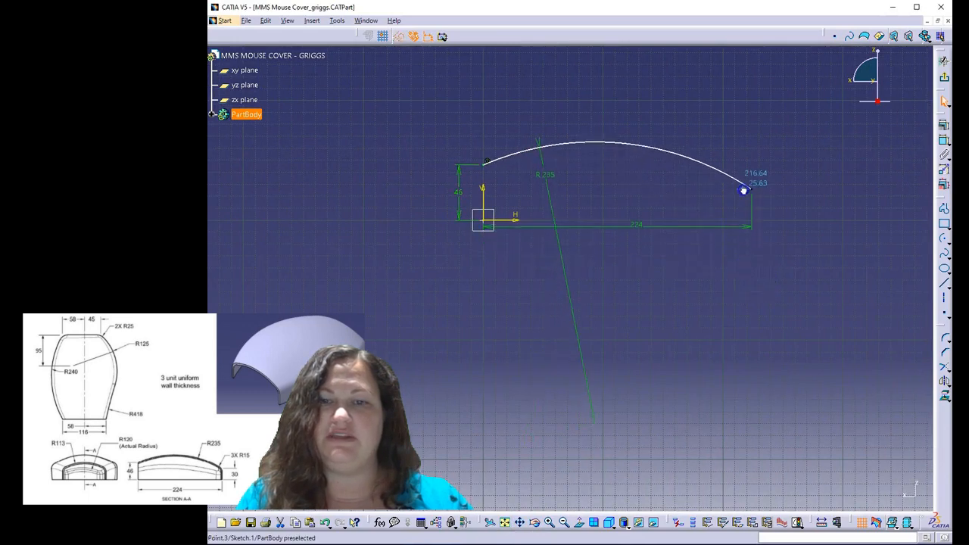
Dimension the free end's height above the horizontal axis, set it to the reference drawing's 30 mm, and exit the sketch
{"action": "left_click", "coordinate": [513, 219]}
{"action": "left_click", "coordinate": [748, 195], "text": "ctrl"}
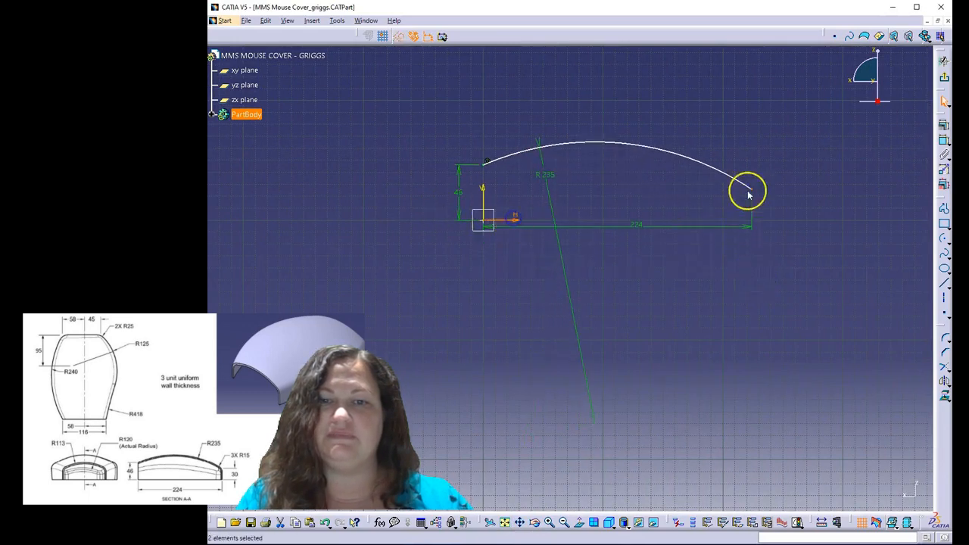
{"action": "left_click", "coordinate": [943, 140]}
{"action": "left_click", "coordinate": [808, 194]}
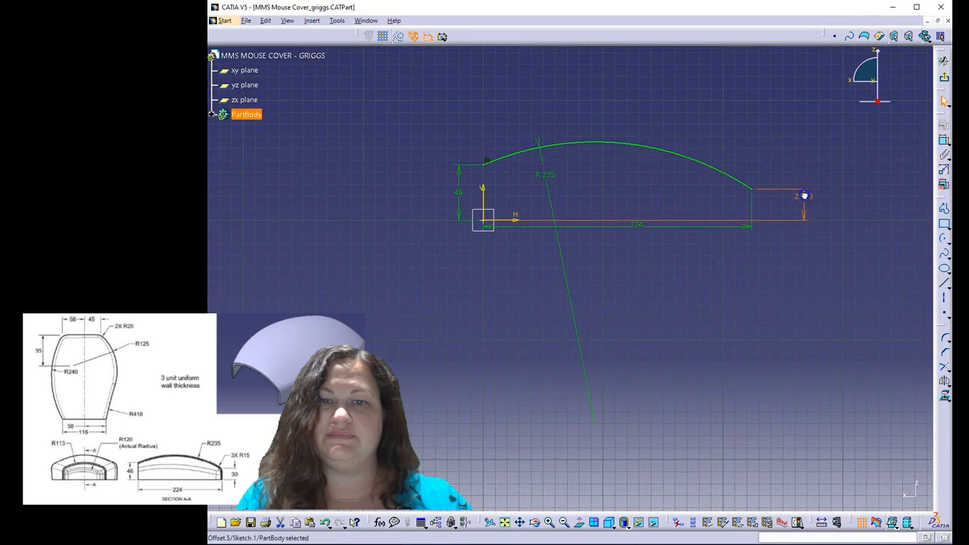
{"action": "double_click", "coordinate": [804, 195]}
{"action": "key", "text": "Return"}
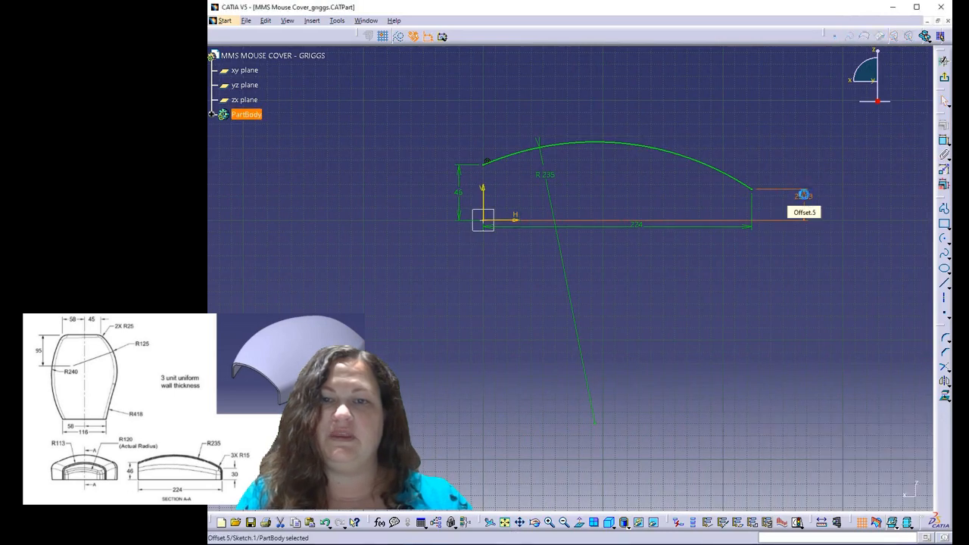
{"action": "left_click", "coordinate": [943, 79]}
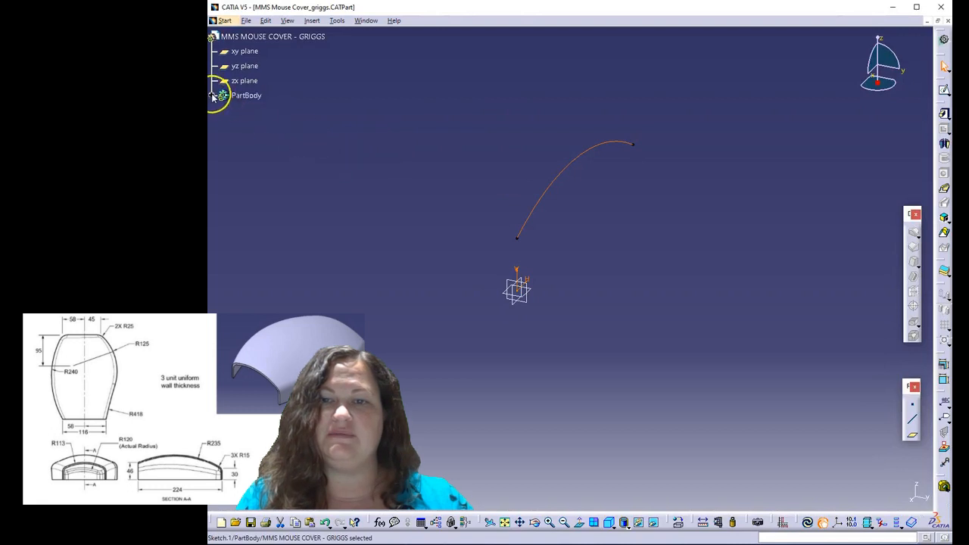
Rename the finished arc sketch to TOP GUIDE
{"action": "right_click", "coordinate": [245, 120]}
{"action": "left_click", "coordinate": [281, 158]}
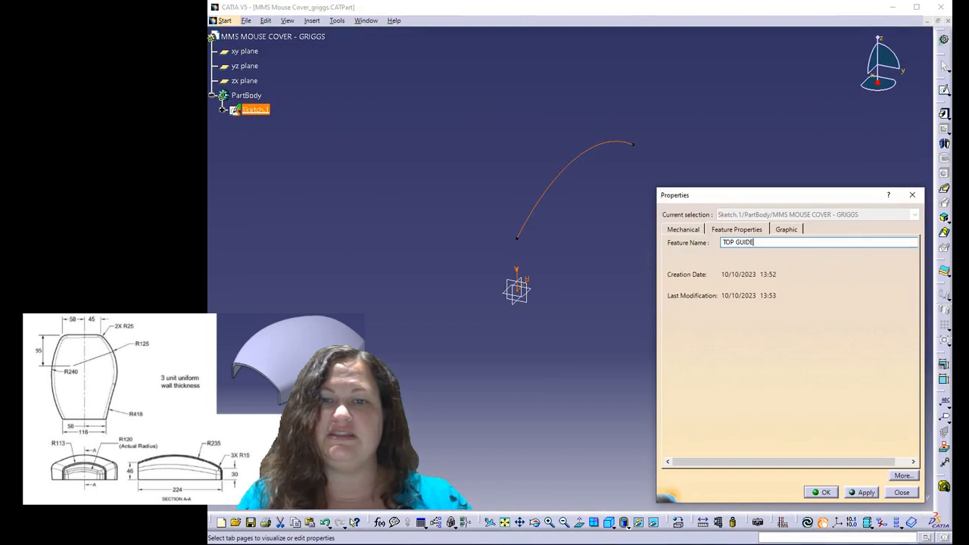
{"action": "left_click", "coordinate": [807, 491]}
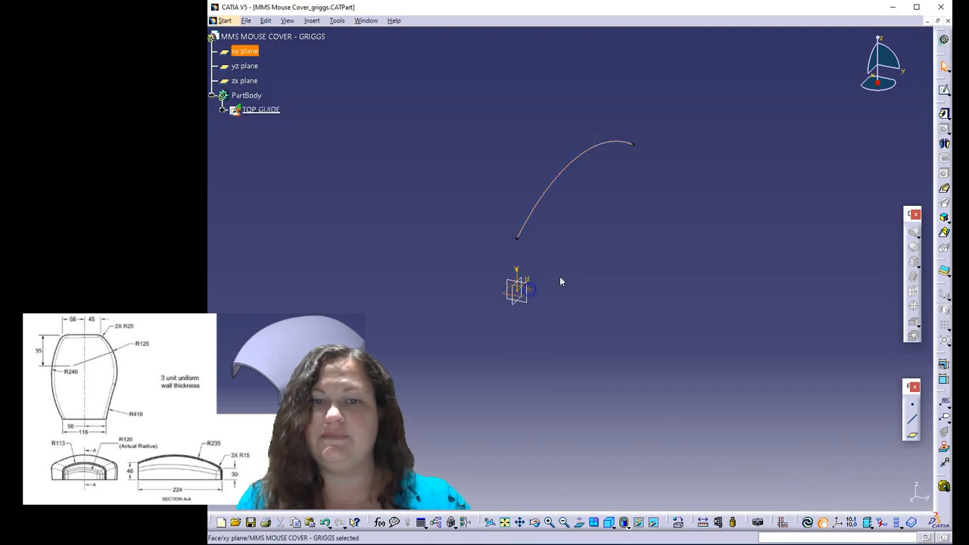
Start a sketch on the xy plane and draw an outward-bulging side arc of about 148 mm radius beside the top guide
{"action": "left_click", "coordinate": [944, 114]}
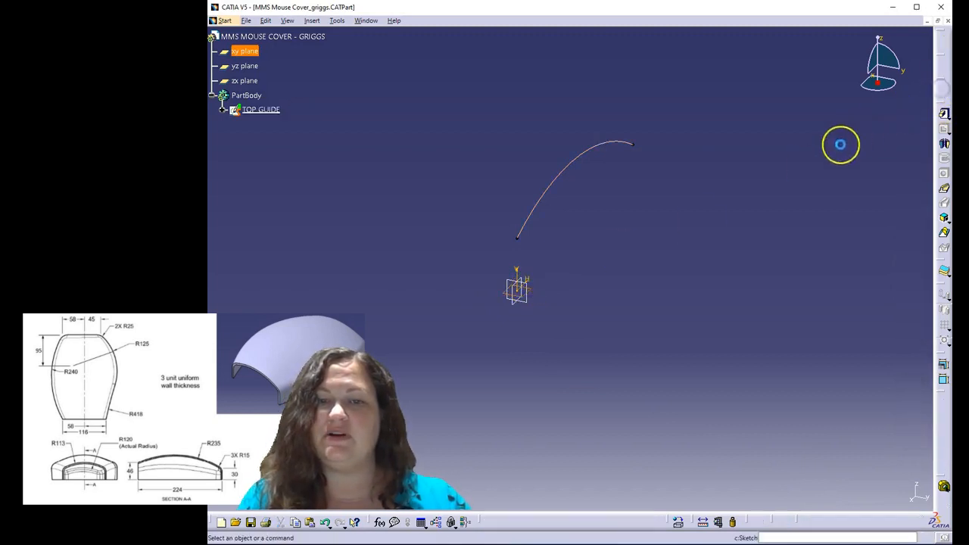
{"action": "left_click", "coordinate": [609, 523]}
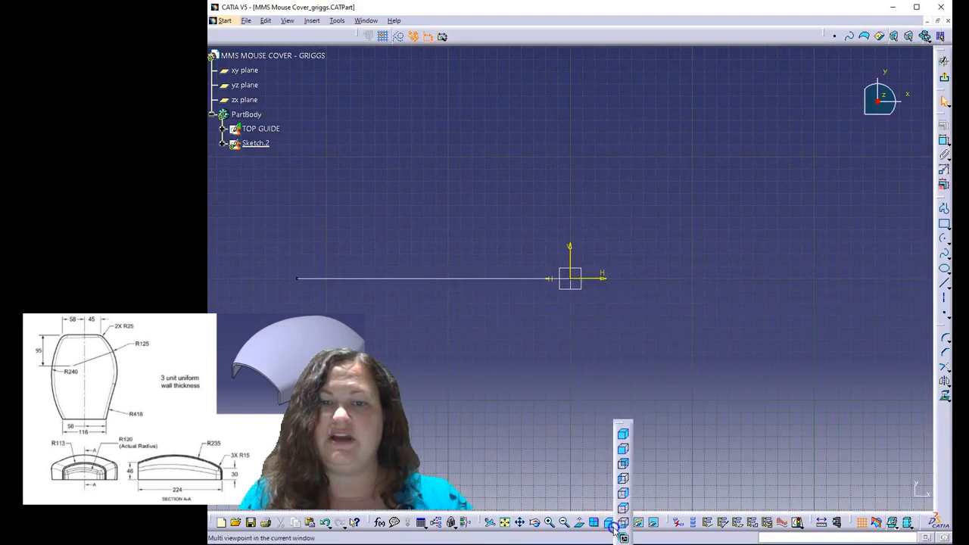
{"action": "left_click", "coordinate": [623, 508]}
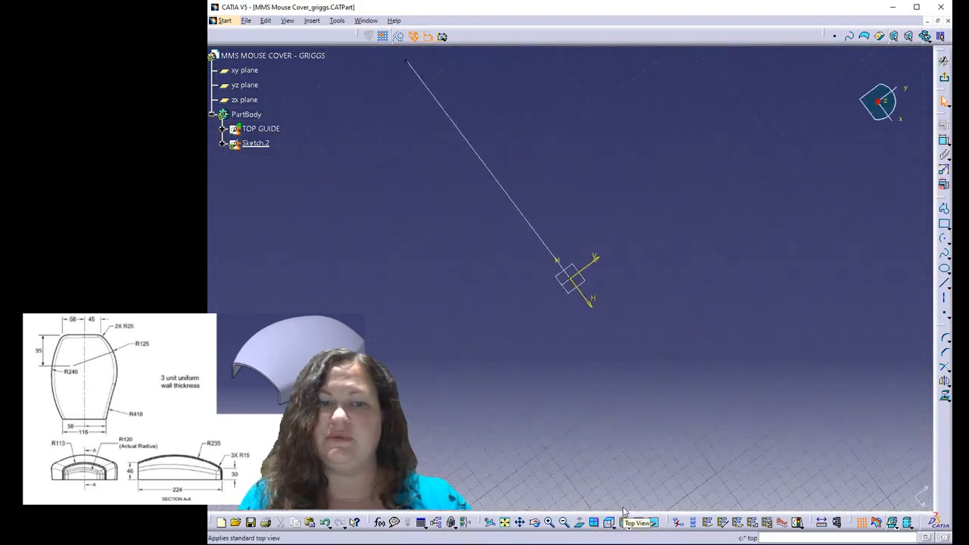
{"action": "left_click", "coordinate": [505, 522]}
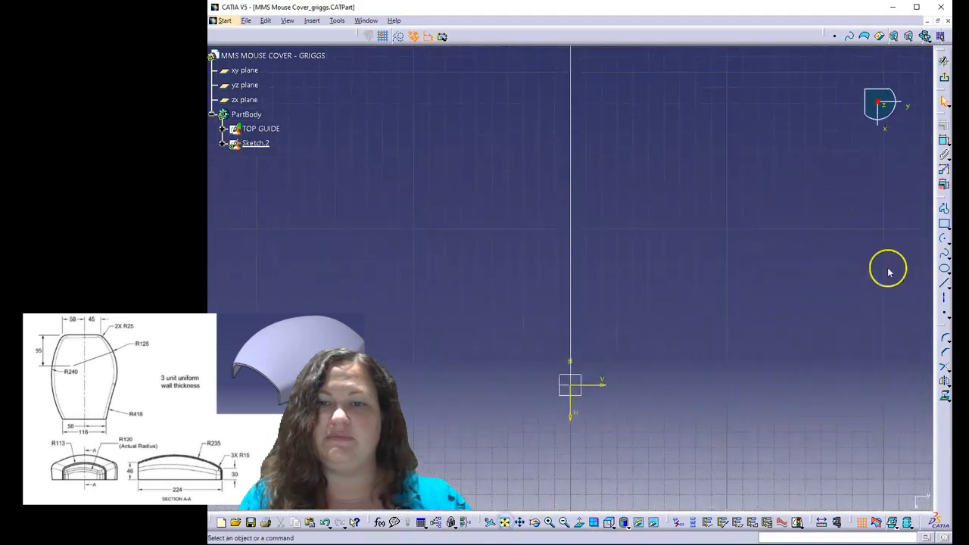
{"action": "left_click", "coordinate": [943, 255]}
{"action": "left_click", "coordinate": [944, 239]}
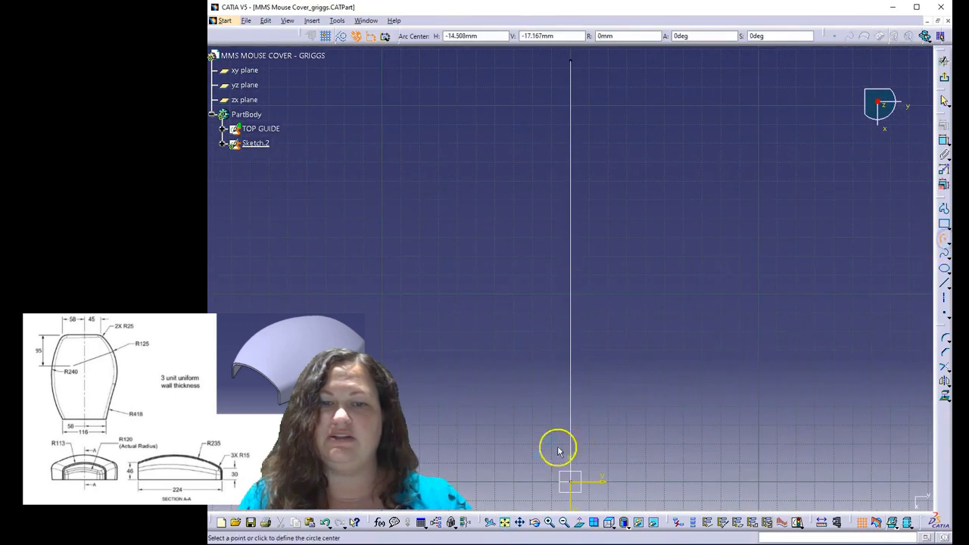
{"action": "left_click", "coordinate": [638, 286]}
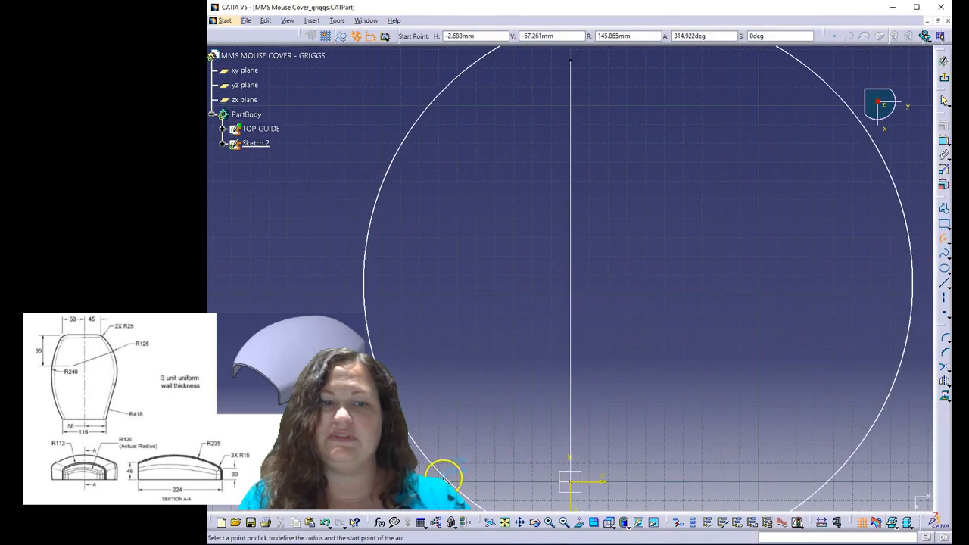
{"action": "left_click", "coordinate": [444, 473]}
{"action": "left_click", "coordinate": [509, 138]}
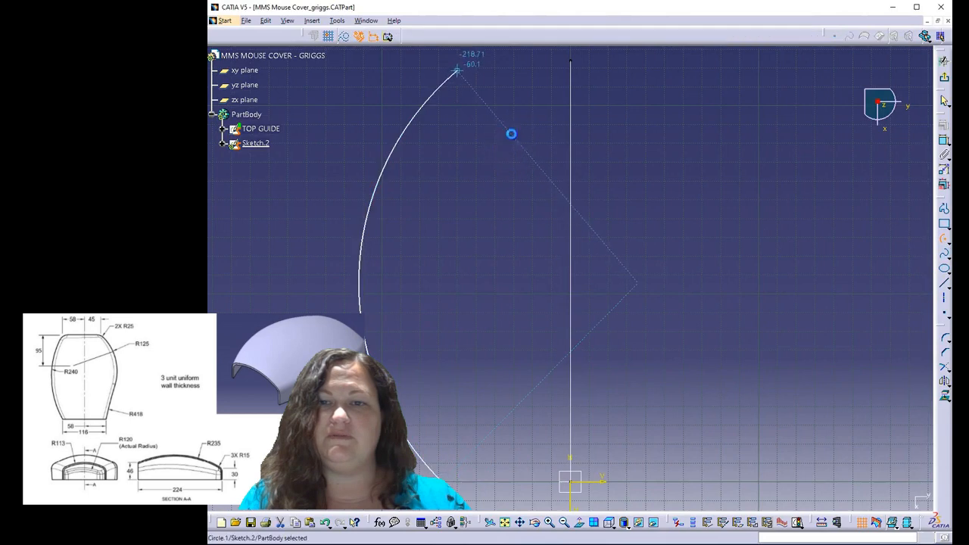
Dimension the side arc's radius and set it to 240 mm
{"action": "left_click", "coordinate": [944, 139]}
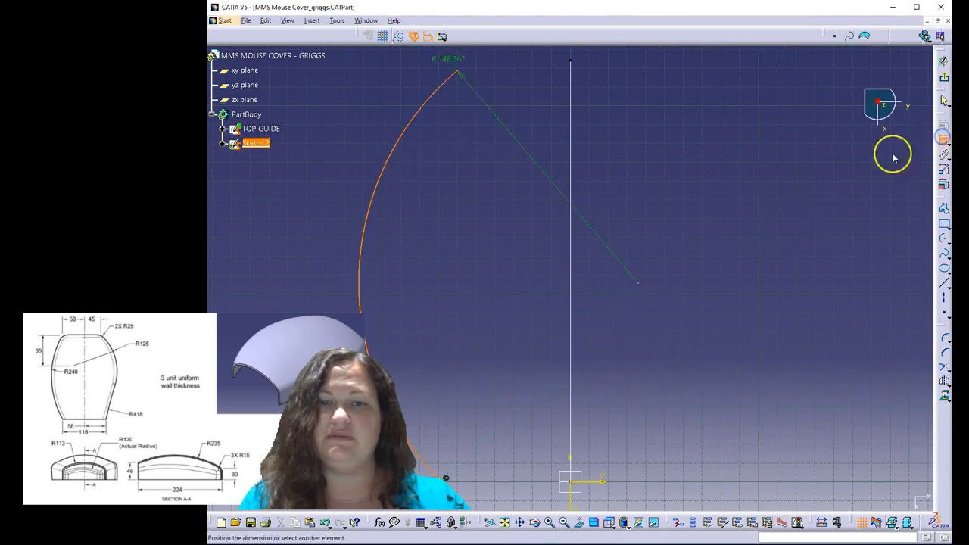
{"action": "left_click", "coordinate": [429, 261]}
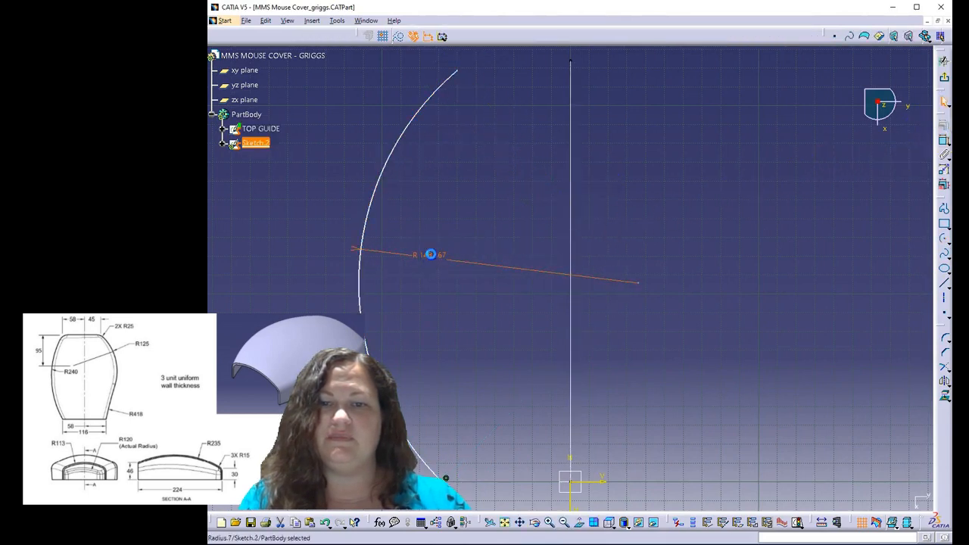
{"action": "double_click", "coordinate": [430, 258]}
{"action": "key", "text": "Return"}
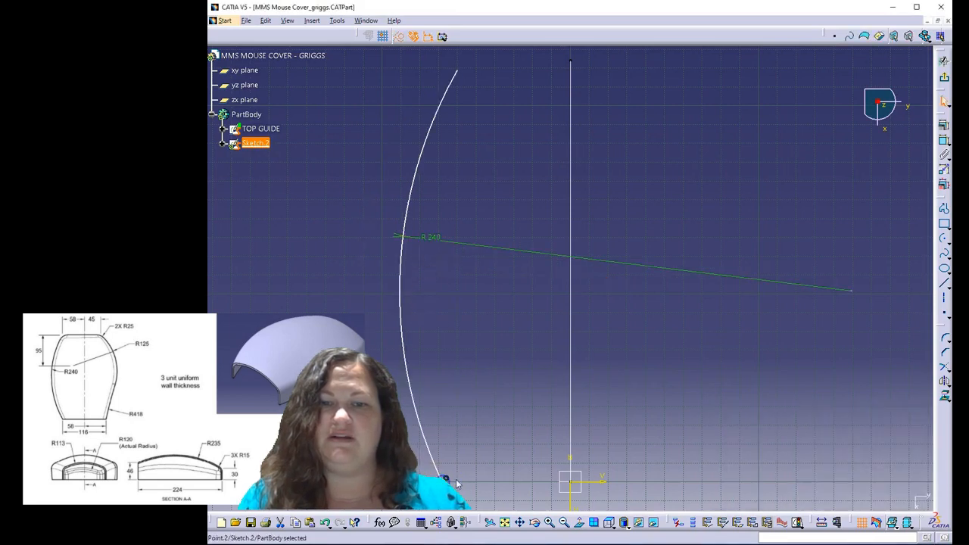
Dimension the side arc's lower endpoint from the vertical centre axis and set the distance to 58 mm
{"action": "left_click", "coordinate": [572, 501]}
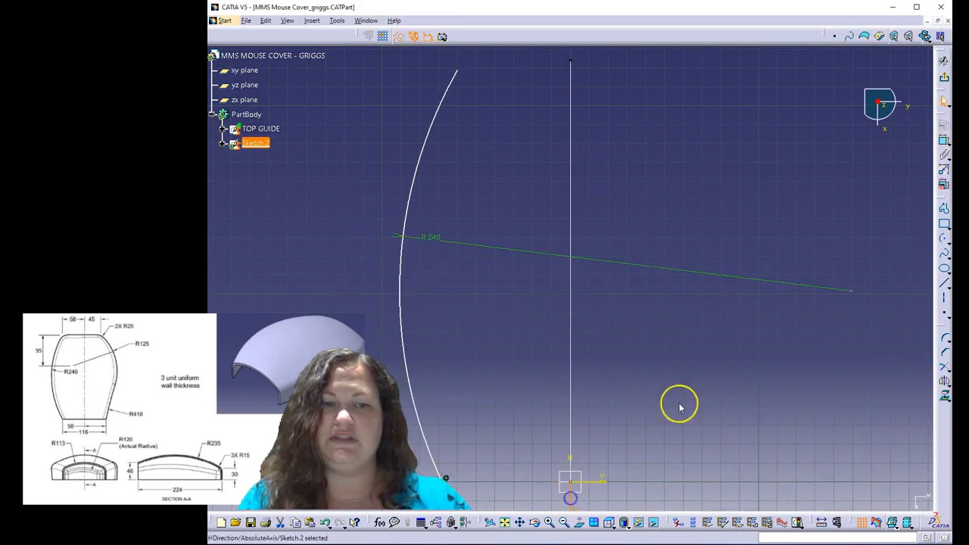
{"action": "left_click", "coordinate": [943, 141]}
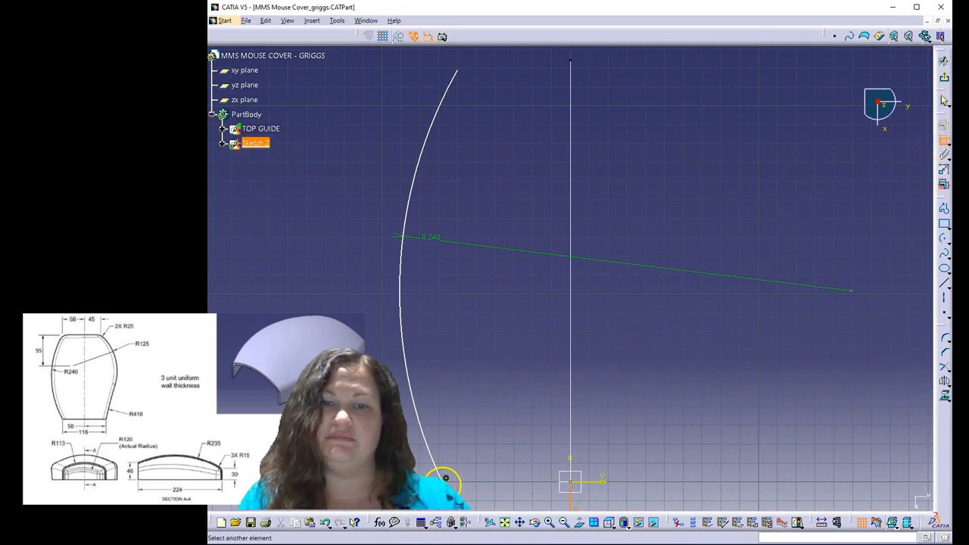
{"action": "left_click", "coordinate": [461, 438]}
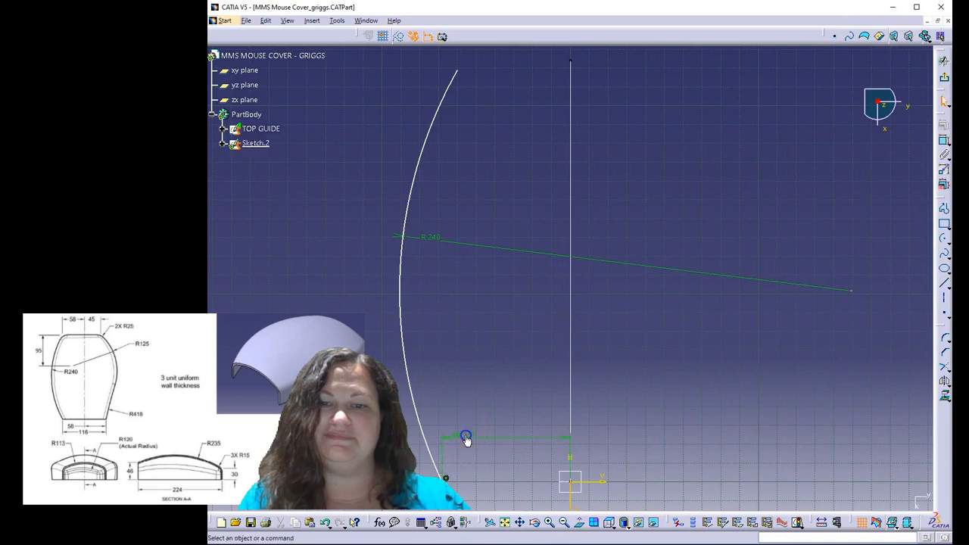
{"action": "double_click", "coordinate": [466, 437]}
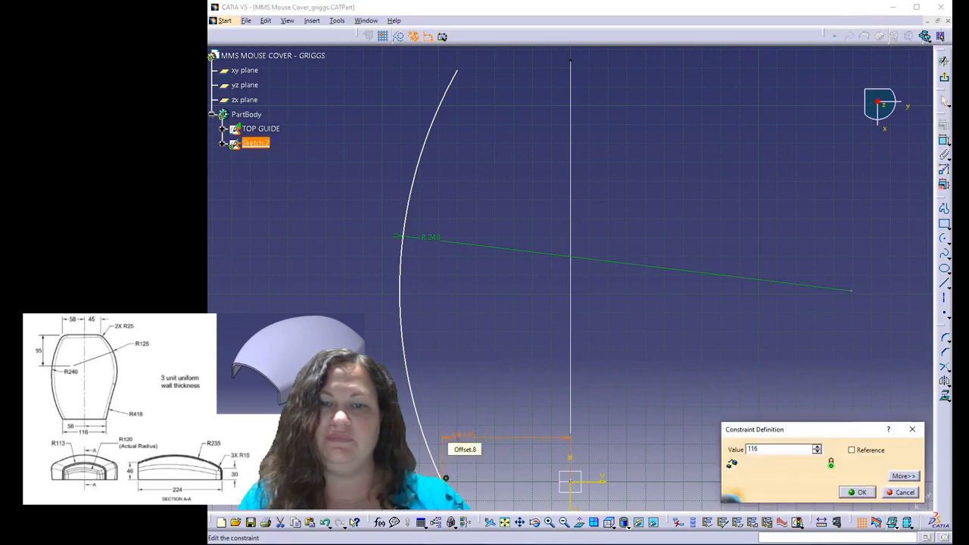
{"action": "key", "text": "Return"}
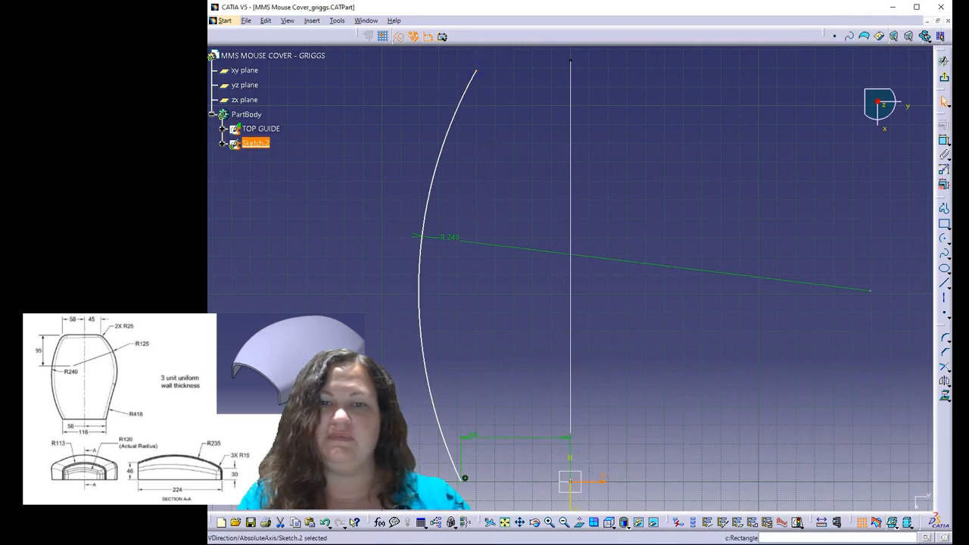
Dimension the side arc's upper endpoint from the horizontal axis through the origin and set the distance to 224 mm
{"action": "left_click", "coordinate": [944, 140]}
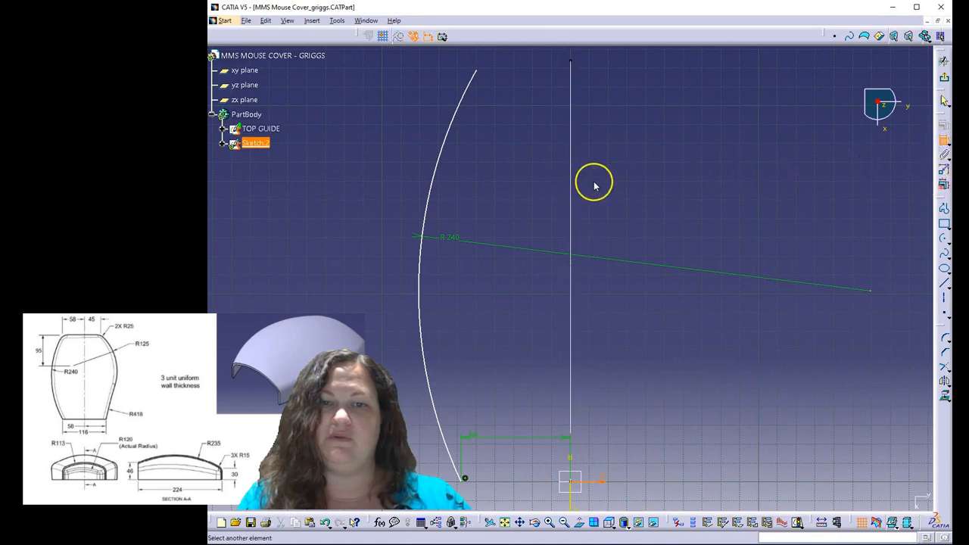
{"action": "left_click", "coordinate": [484, 76]}
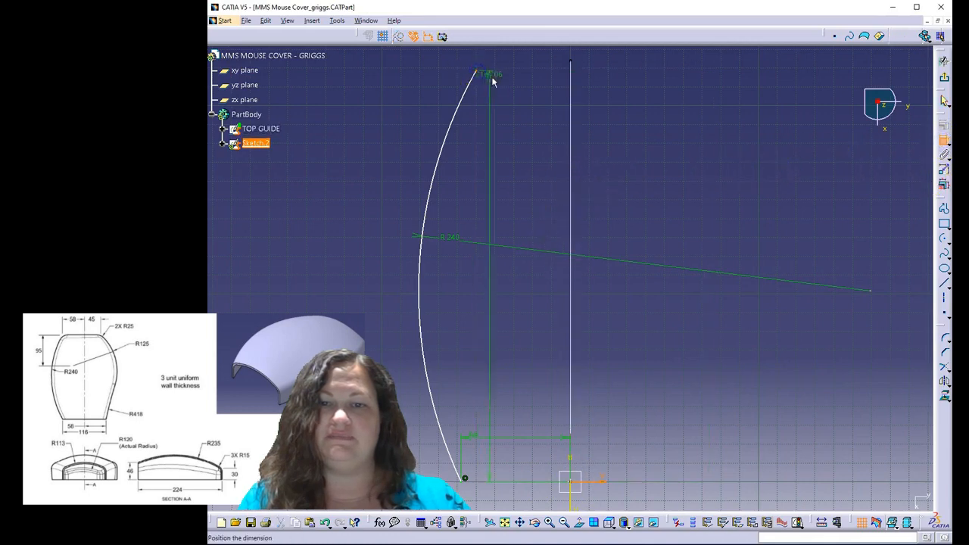
{"action": "left_click", "coordinate": [636, 139]}
{"action": "double_click", "coordinate": [636, 139]}
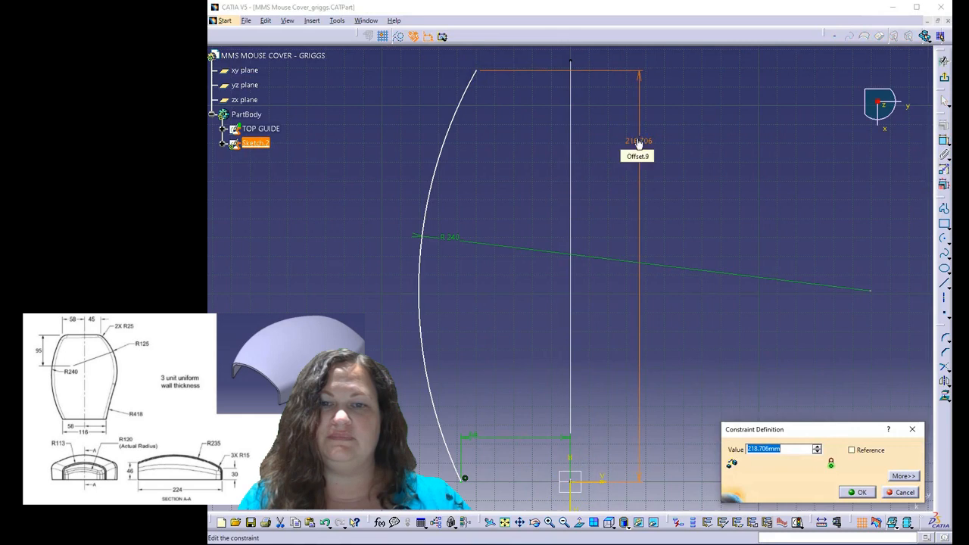
{"action": "type", "text": "224"}
{"action": "key", "text": "Return"}
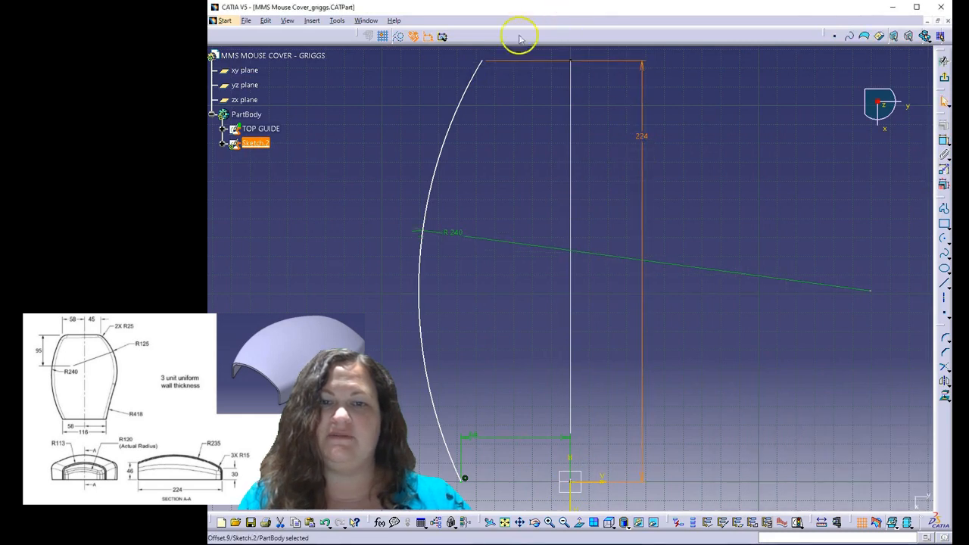
Dimension the side arc's upper endpoint from the vertical centre axis, set it to 58 mm, and exit the sketch
{"action": "left_click", "coordinate": [480, 63]}
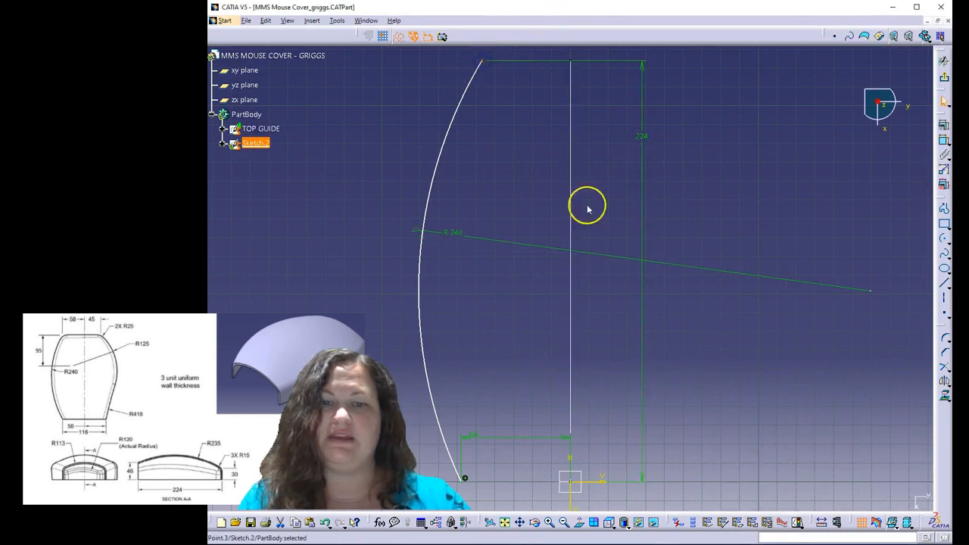
{"action": "left_click", "coordinate": [569, 497], "text": "ctrl"}
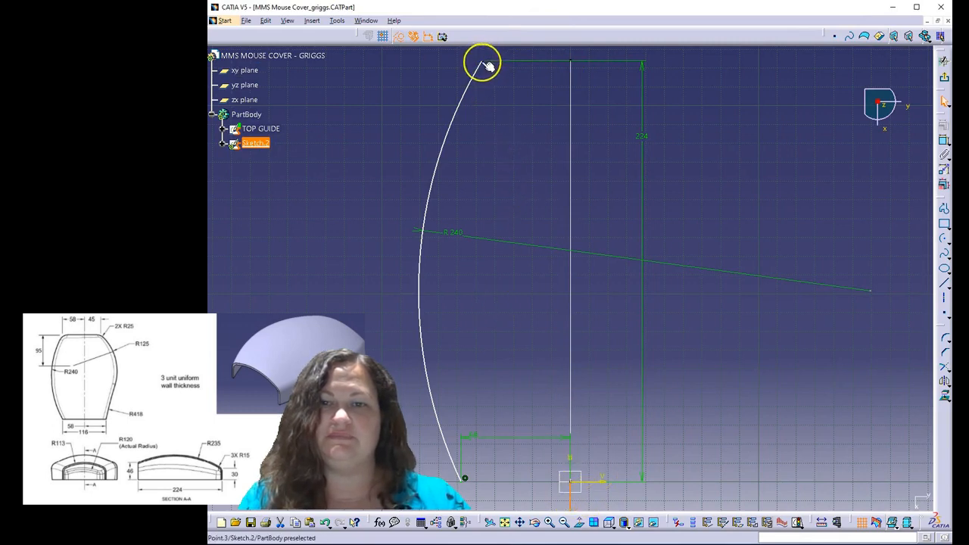
{"action": "left_click", "coordinate": [943, 139]}
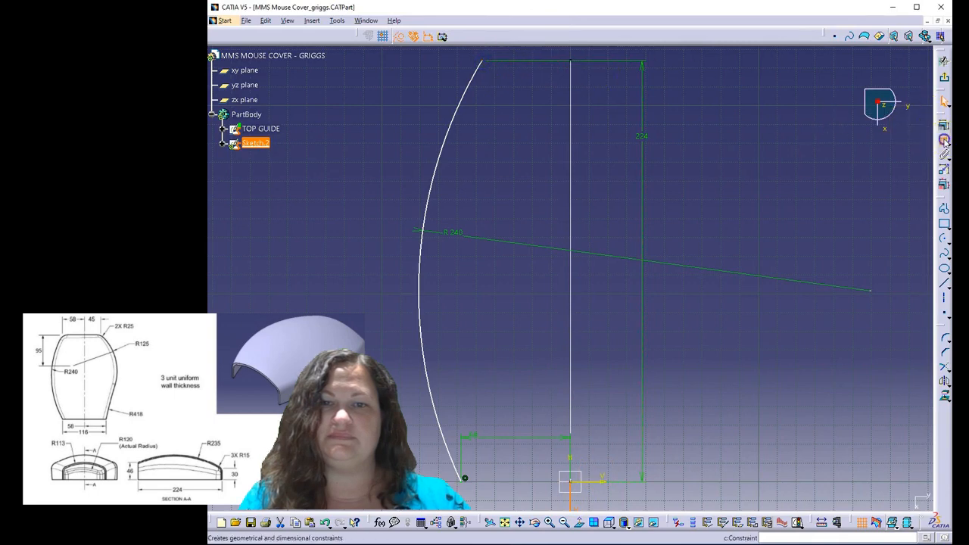
{"action": "left_click", "coordinate": [534, 145]}
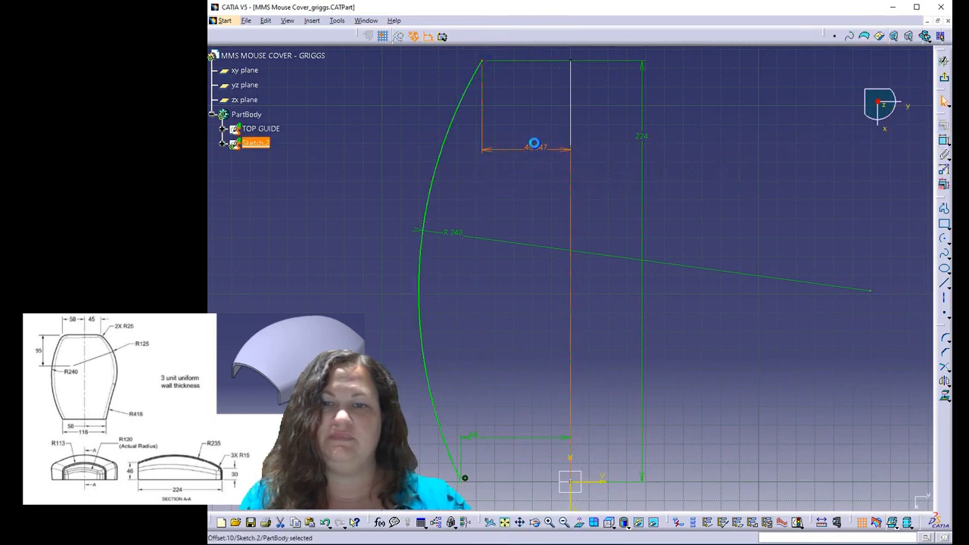
{"action": "double_click", "coordinate": [535, 143]}
{"action": "type", "text": "58"}
{"action": "key", "text": "Return"}
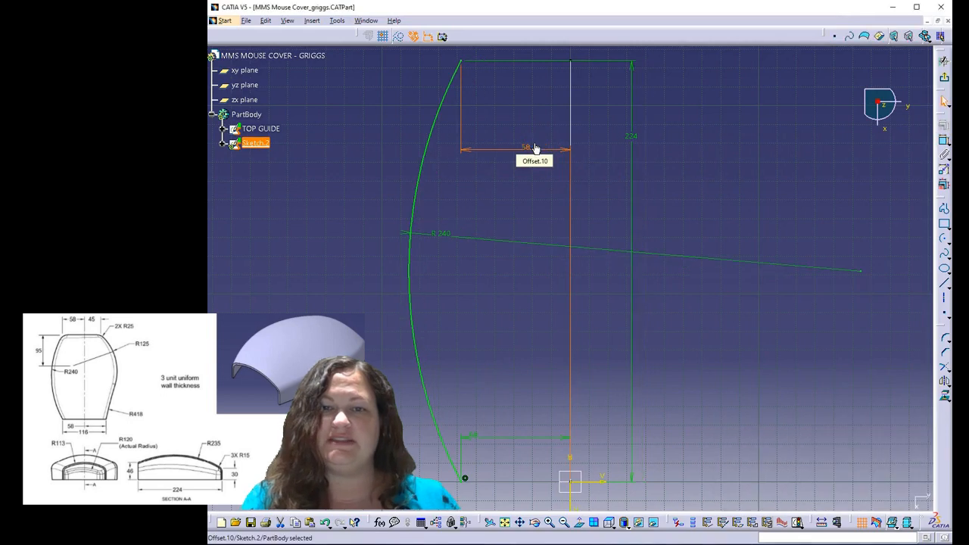
{"action": "left_click", "coordinate": [944, 79]}
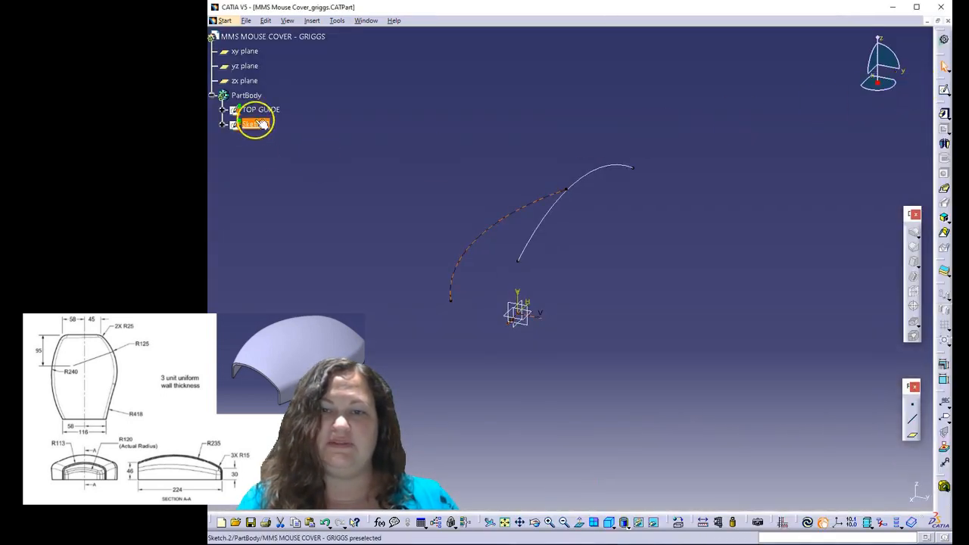
Rename the finished side arc sketch to LEFT GUIDE
{"action": "right_click", "coordinate": [257, 124]}
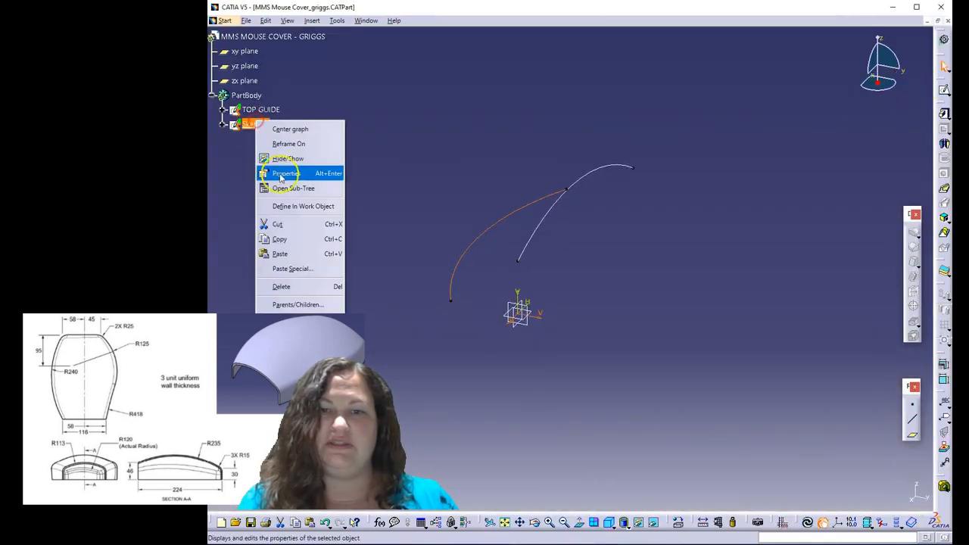
{"action": "left_click", "coordinate": [281, 174]}
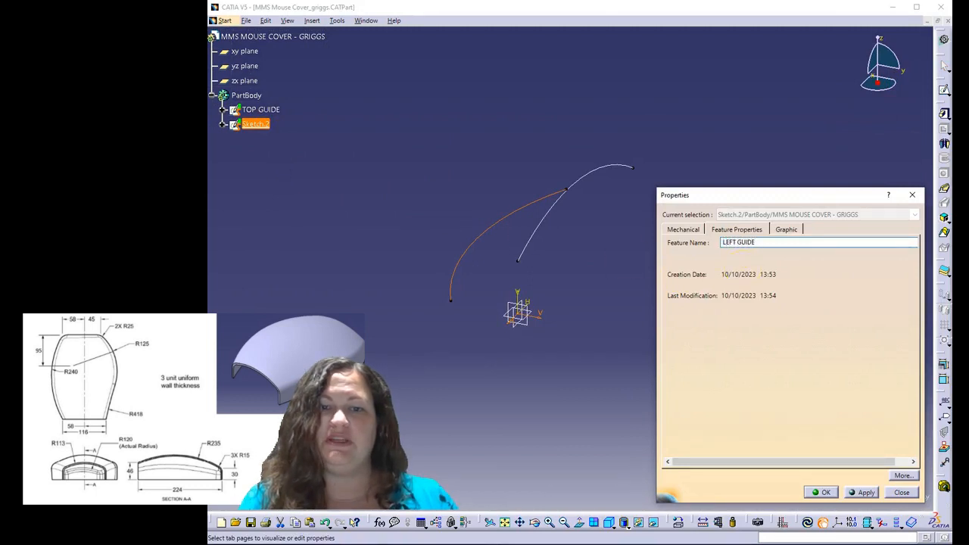
{"action": "left_click", "coordinate": [821, 492]}
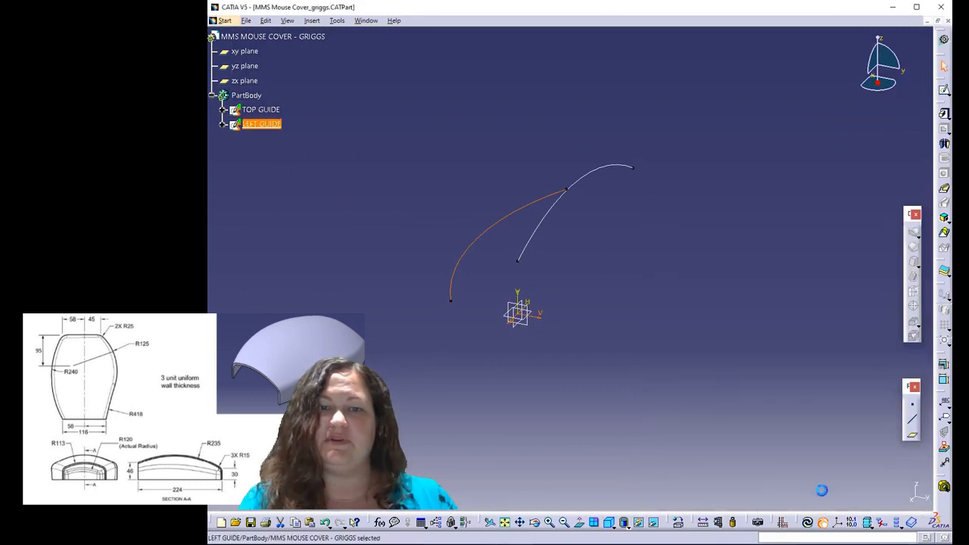
Start a new sketch on the xy plane, oriented with the top guide vertical and the left guide beside it
{"action": "left_click", "coordinate": [559, 317]}
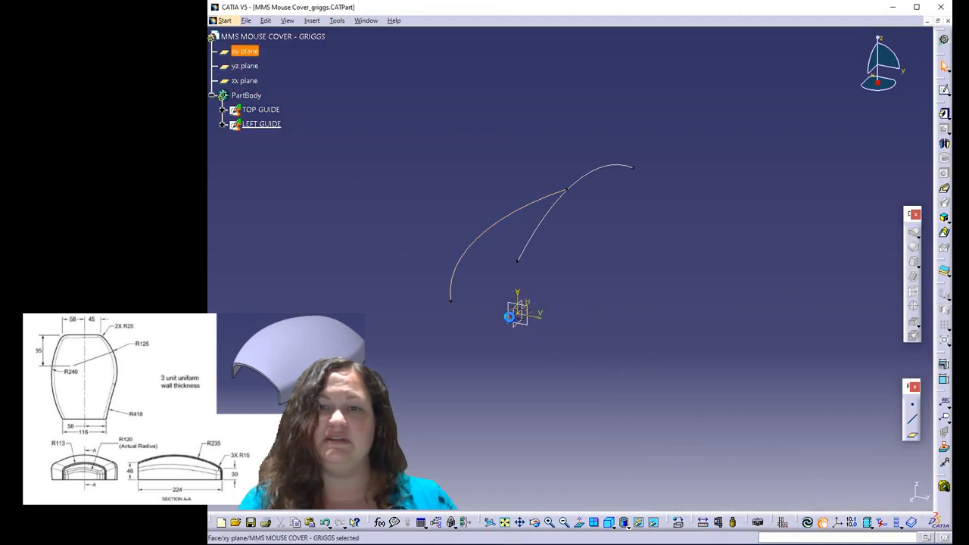
{"action": "left_click", "coordinate": [943, 90]}
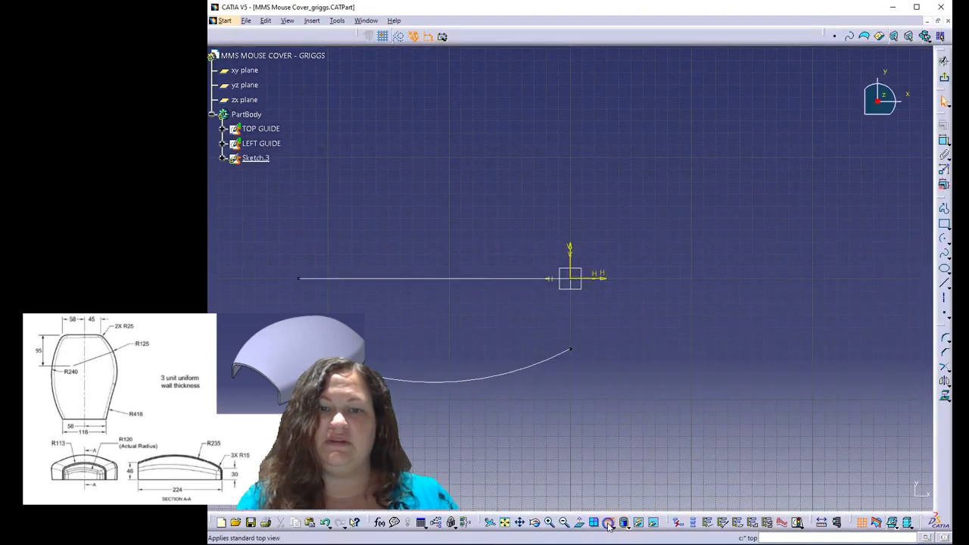
{"action": "left_click", "coordinate": [609, 525]}
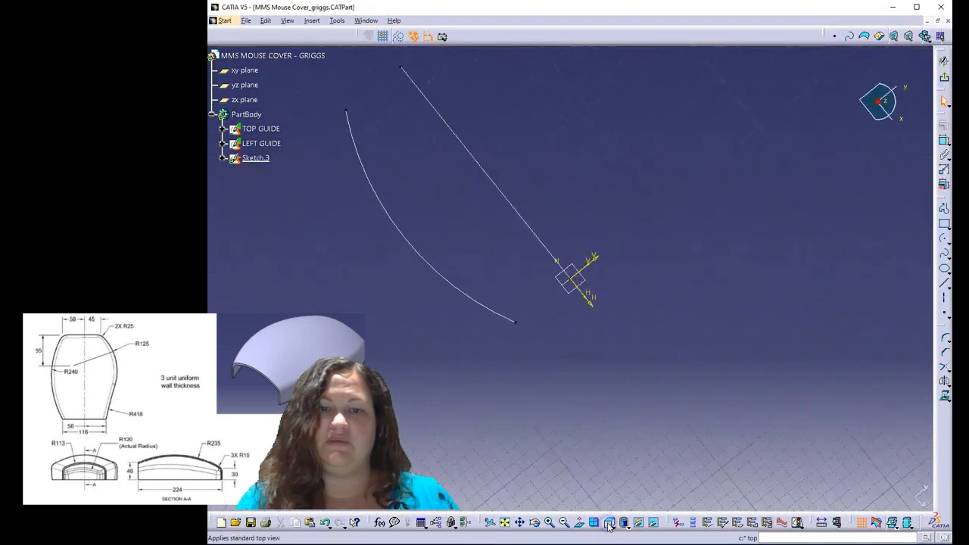
{"action": "left_click", "coordinate": [505, 525]}
{"action": "mouse_move", "coordinate": [562, 365]}
{"action": "left_mouse_down"}
{"action": "mouse_move", "coordinate": [599, 448]}
{"action": "mouse_move", "coordinate": [601, 482]}
{"action": "left_mouse_up"}
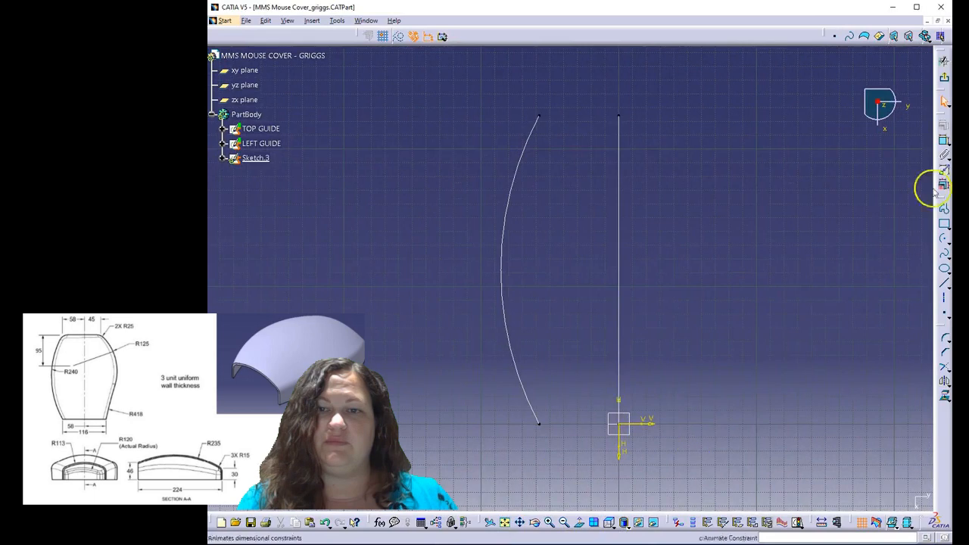
Opposite the left guide, draw an inward-curving lower arc of about 96 mm radius and, from its upper end, an outward-bulging arc of about 143 mm radius
{"action": "left_click", "coordinate": [944, 235]}
{"action": "left_click", "coordinate": [846, 408]}
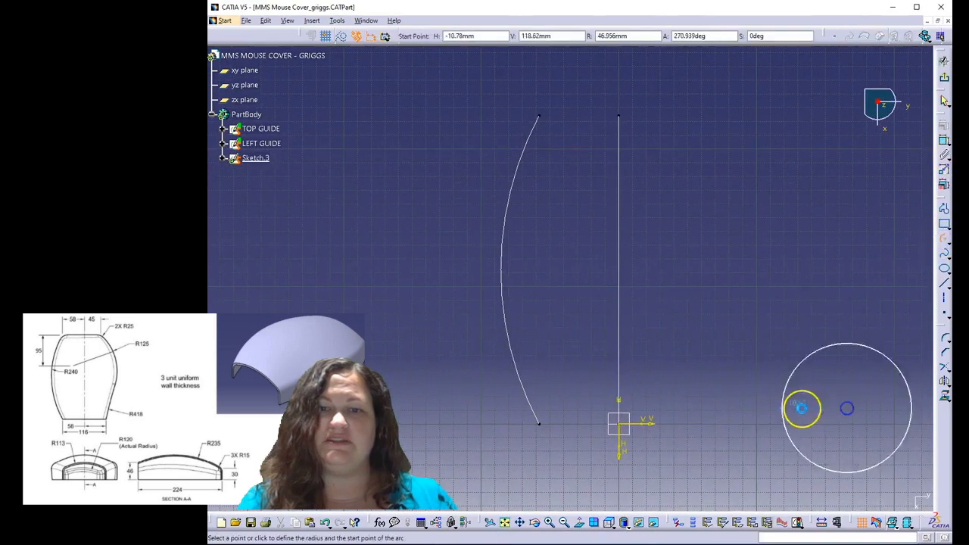
{"action": "left_click", "coordinate": [716, 421]}
{"action": "left_click", "coordinate": [733, 313]}
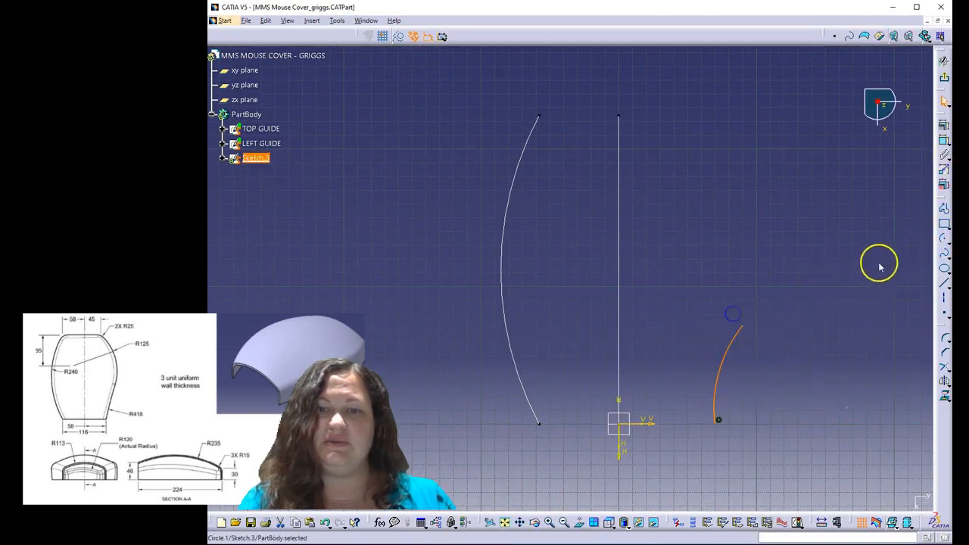
{"action": "left_click", "coordinate": [944, 236]}
{"action": "left_click", "coordinate": [564, 241]}
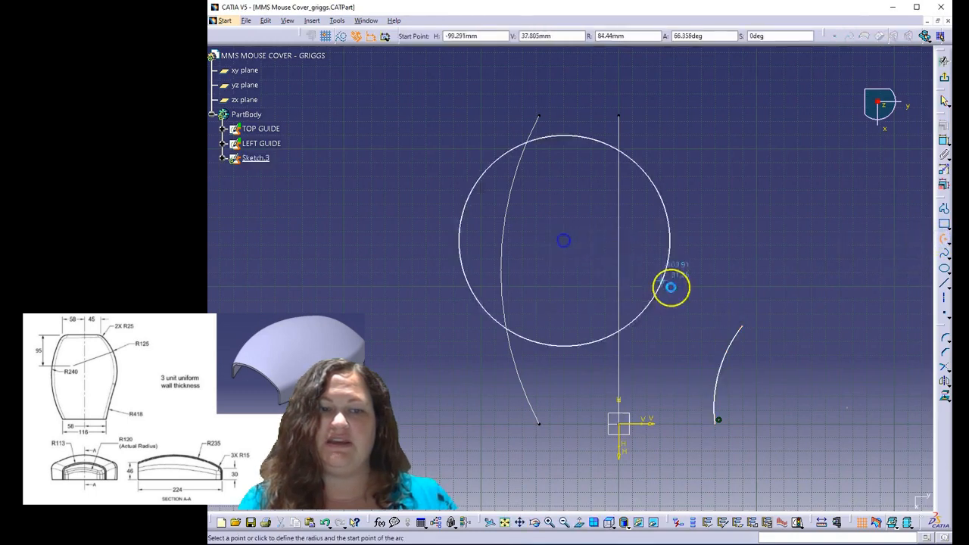
{"action": "left_click", "coordinate": [747, 323]}
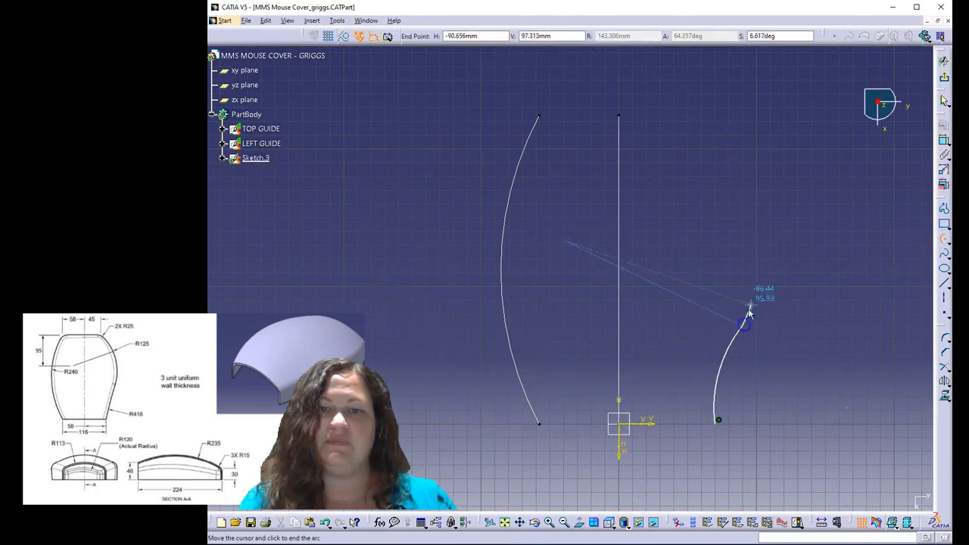
{"action": "left_click", "coordinate": [739, 129]}
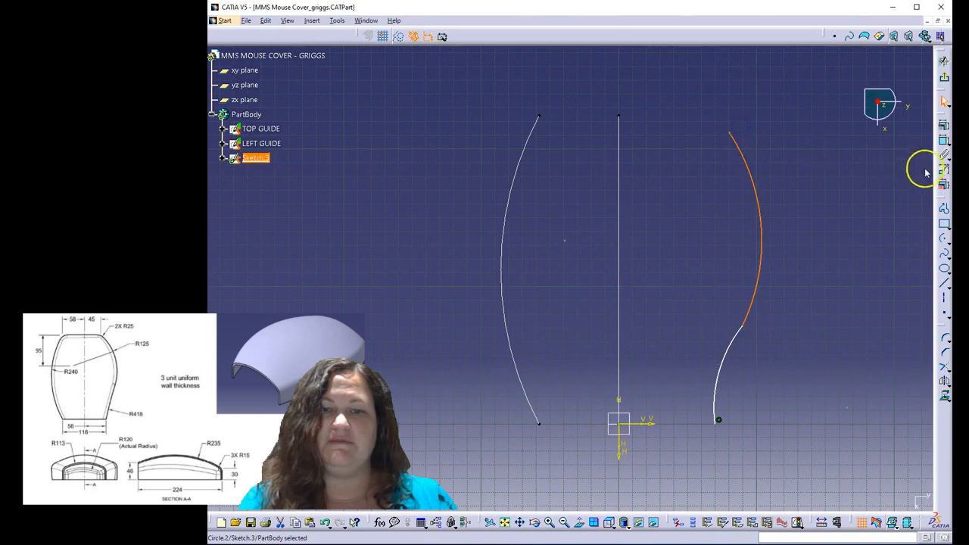
Apply a tangency constraint between the lower and upper arcs of the new side curve
{"action": "left_click", "coordinate": [742, 332]}
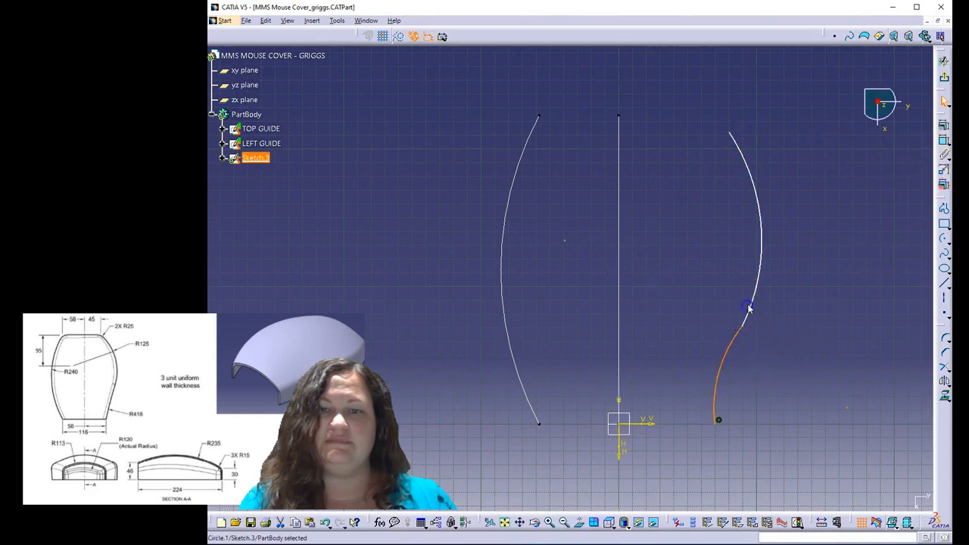
{"action": "left_click", "coordinate": [748, 307], "text": "ctrl"}
{"action": "left_click", "coordinate": [944, 123]}
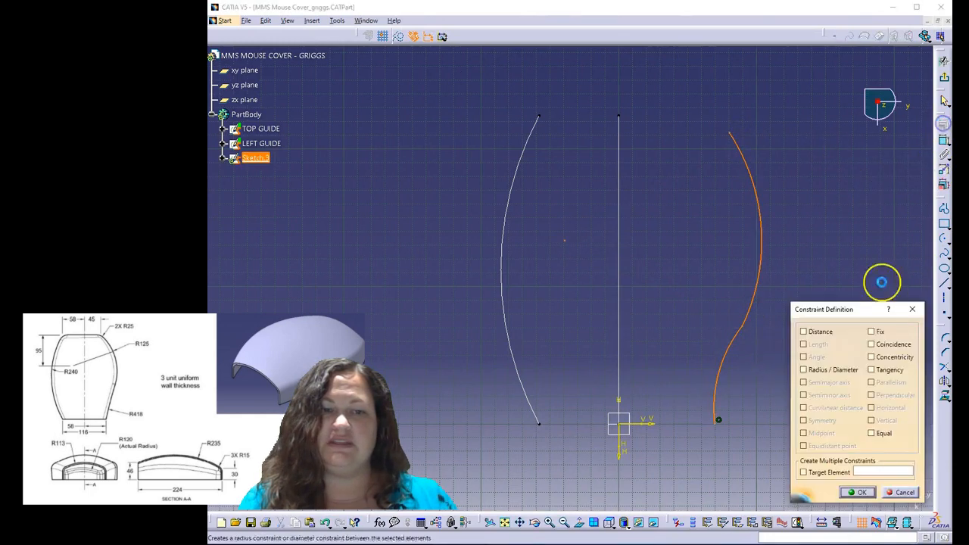
{"action": "left_click", "coordinate": [871, 369]}
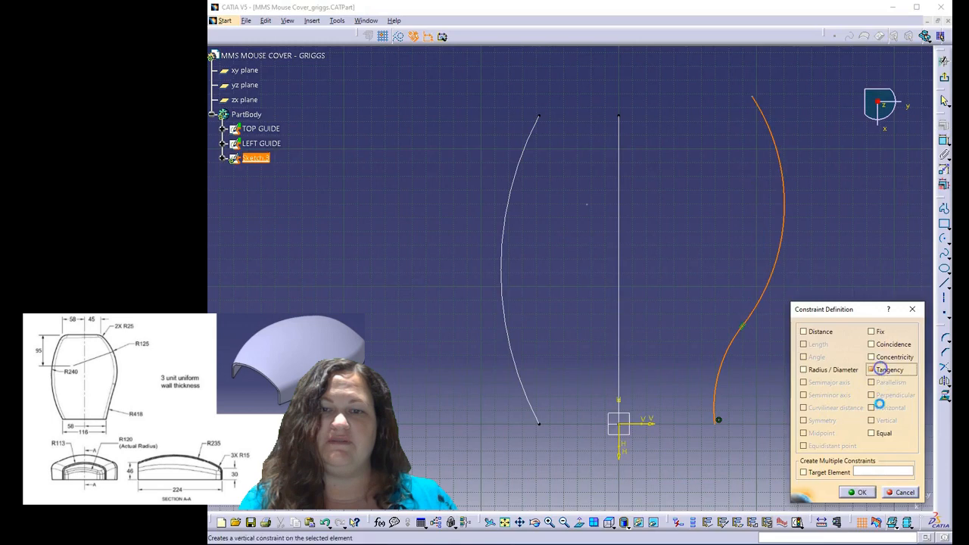
{"action": "left_click", "coordinate": [860, 492]}
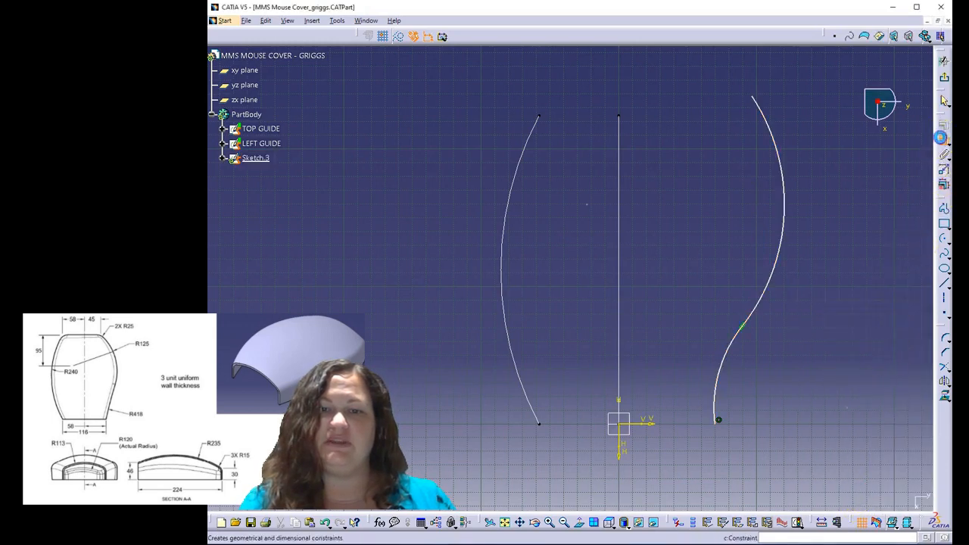
Dimension the radius of the side curve's lower arc and set it to 418 mm
{"action": "left_click", "coordinate": [940, 138]}
{"action": "left_click", "coordinate": [721, 366]}
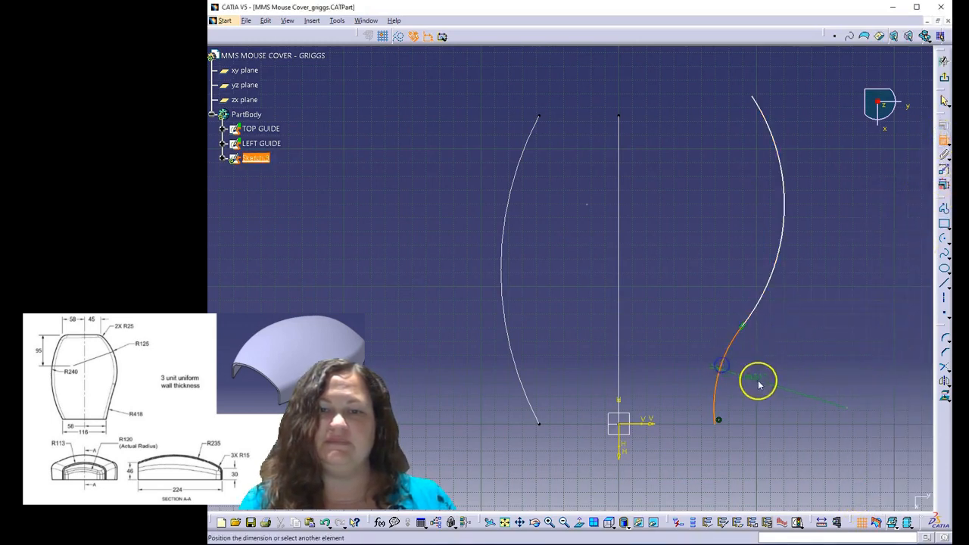
{"action": "left_click", "coordinate": [758, 384]}
{"action": "double_click", "coordinate": [757, 373]}
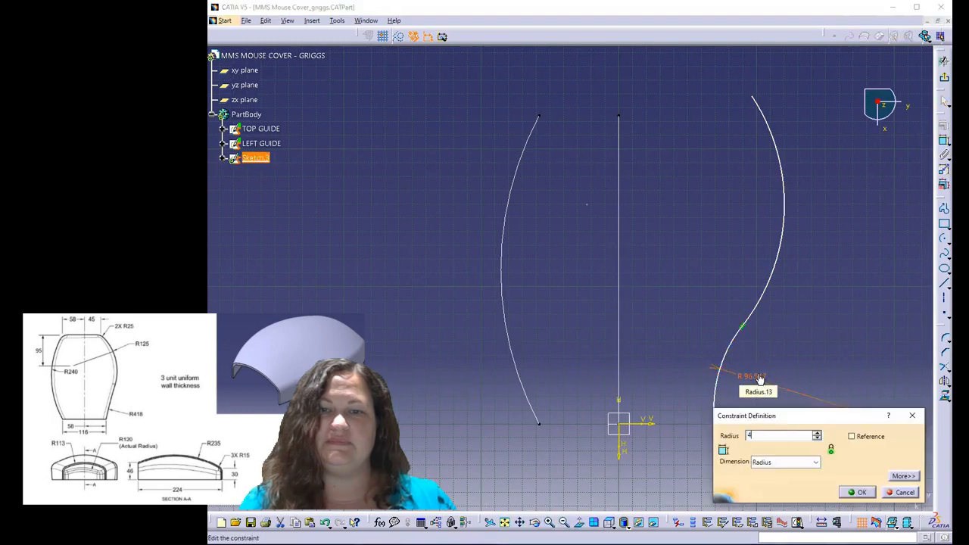
{"action": "key", "text": "Return"}
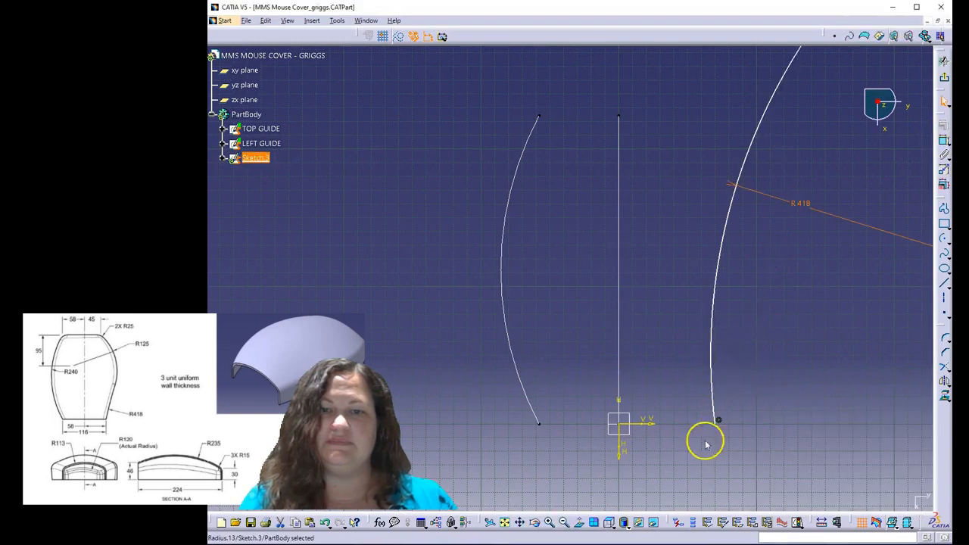
{"action": "left_click", "coordinate": [504, 523]}
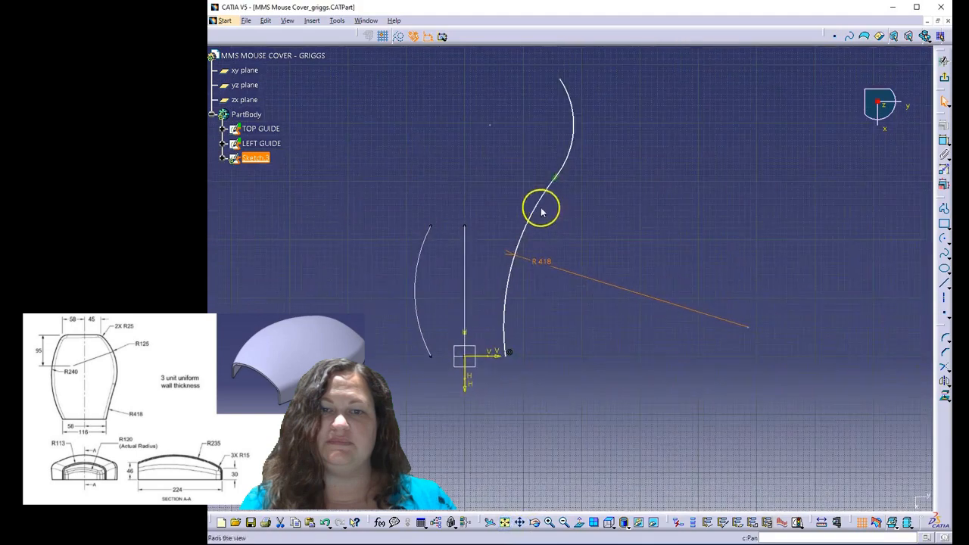
Pull the side curve's upper arc down toward the height of the other guides and dimension its radius as 125 mm
{"action": "left_click_drag", "start_coordinate": [551, 188], "coordinate": [511, 320]}
{"action": "left_click", "coordinate": [539, 273]}
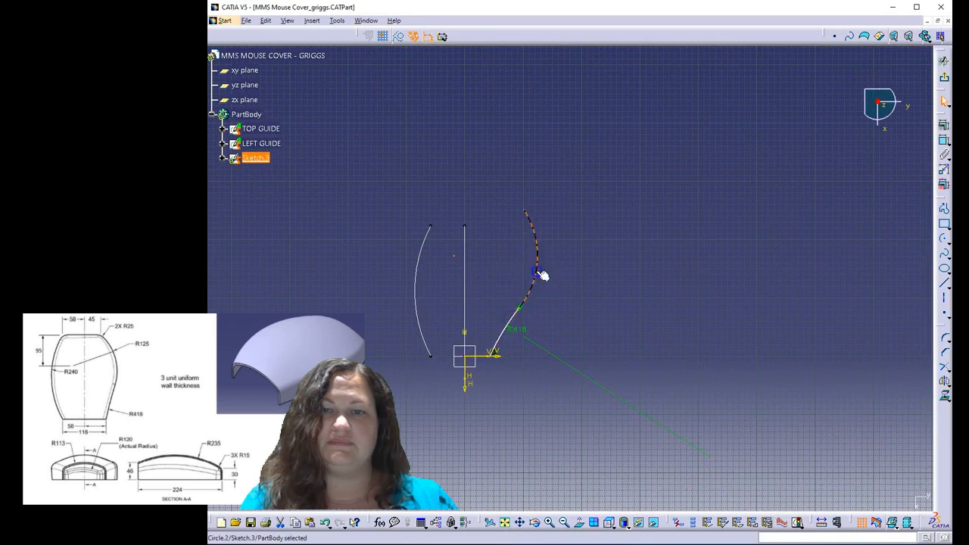
{"action": "left_click", "coordinate": [945, 140]}
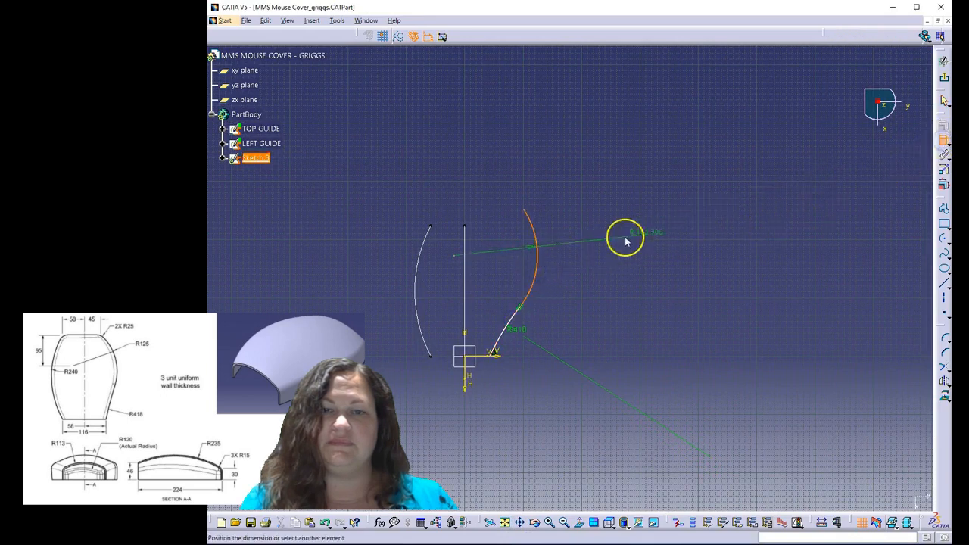
{"action": "left_click", "coordinate": [516, 261]}
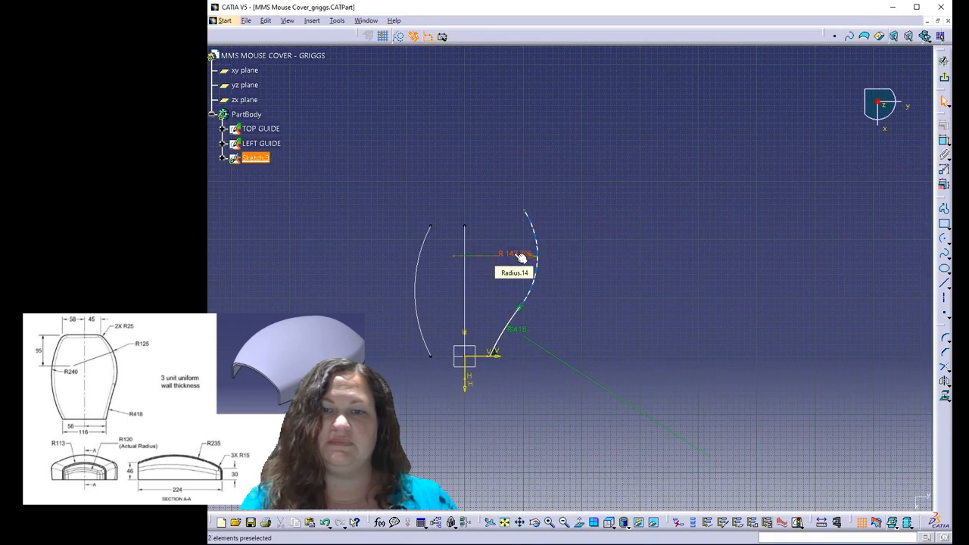
{"action": "double_click", "coordinate": [517, 257]}
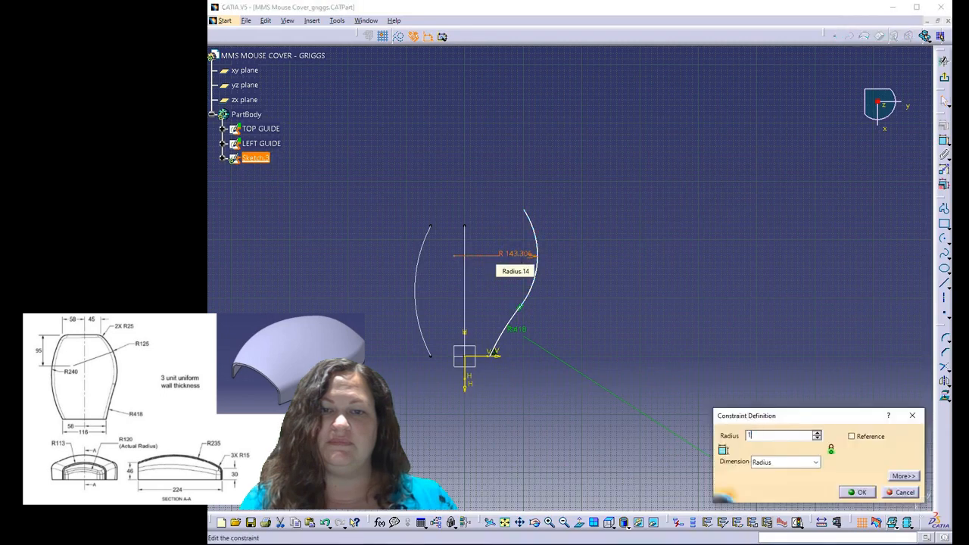
{"action": "key", "text": "Return"}
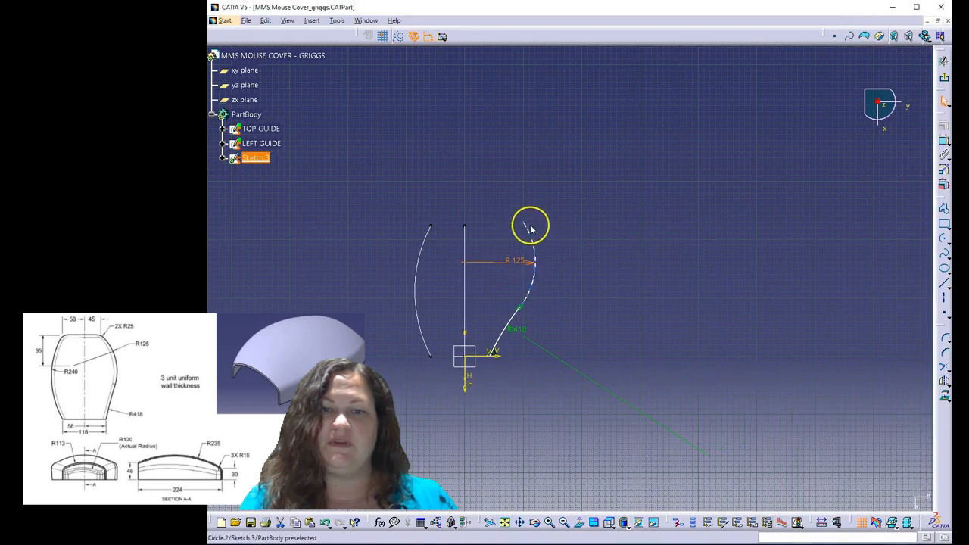
Dimension the distance from the side curve's upper endpoint to the V axis and set it to 224 mm
{"action": "left_click", "coordinate": [527, 224]}
{"action": "left_click", "coordinate": [495, 354], "text": "ctrl"}
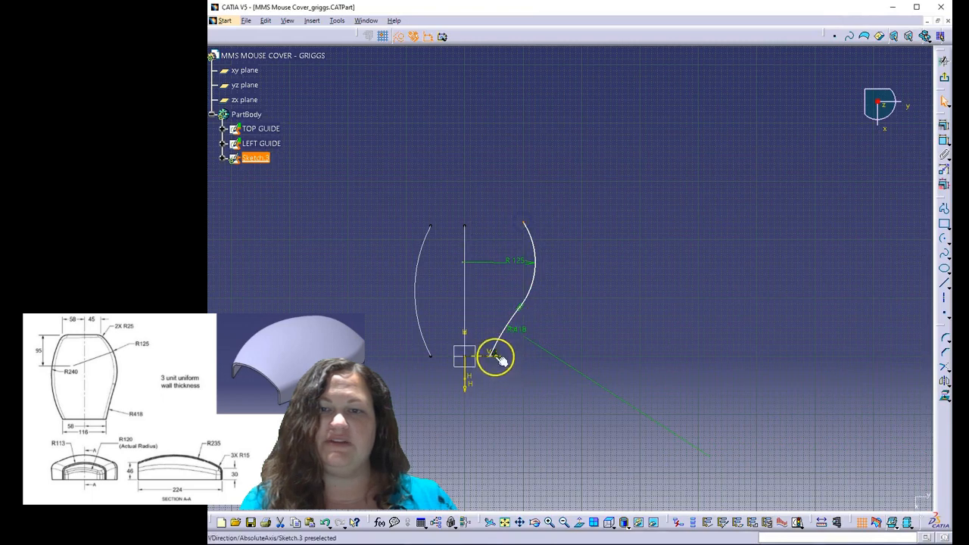
{"action": "left_click", "coordinate": [933, 148]}
{"action": "left_click", "coordinate": [593, 283]}
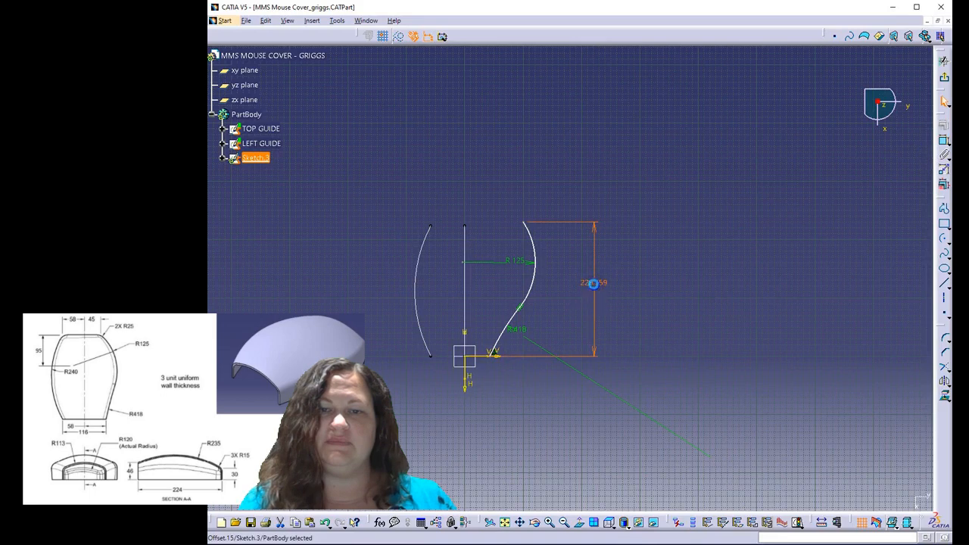
{"action": "double_click", "coordinate": [593, 283]}
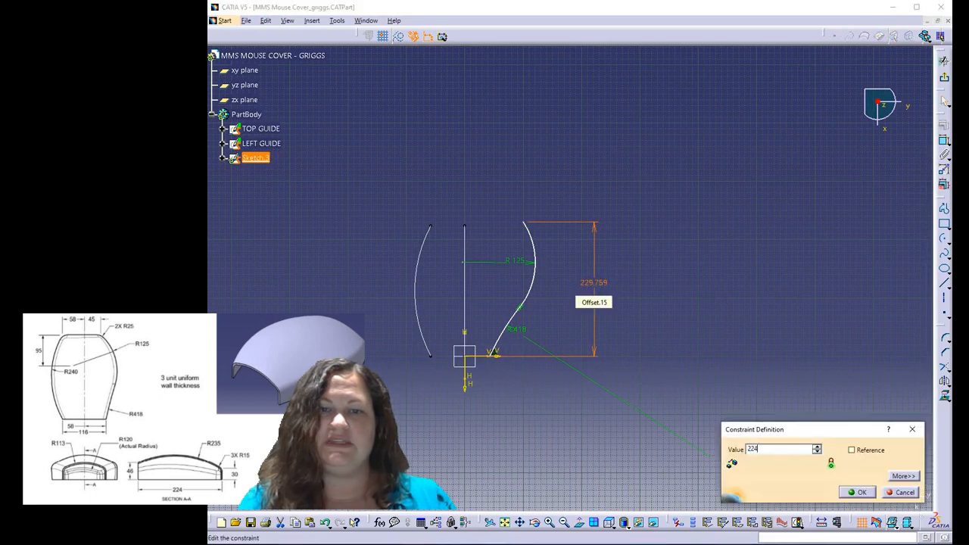
{"action": "key", "text": "Return"}
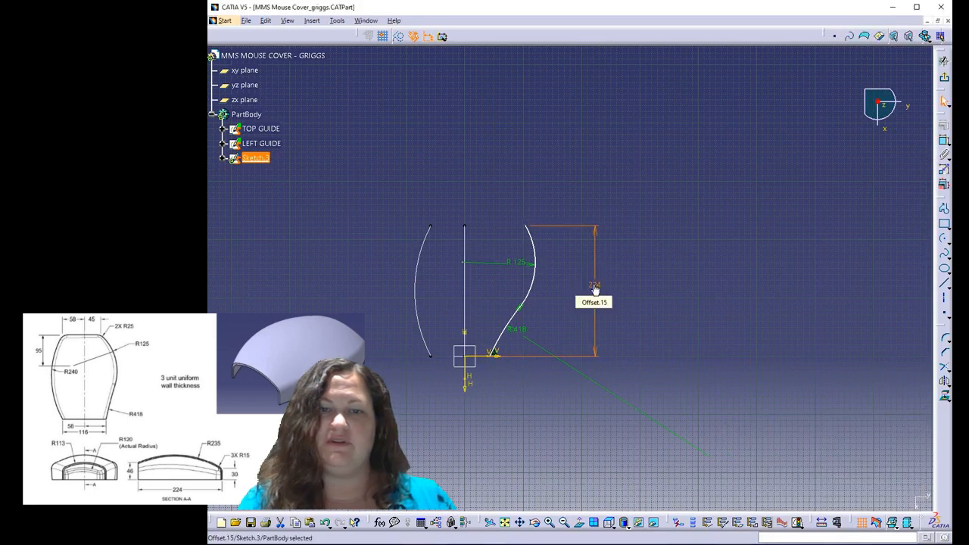
Dimension the offset of the side curve's lower endpoint from the H axis and set it to 58 mm
{"action": "left_click", "coordinate": [507, 522]}
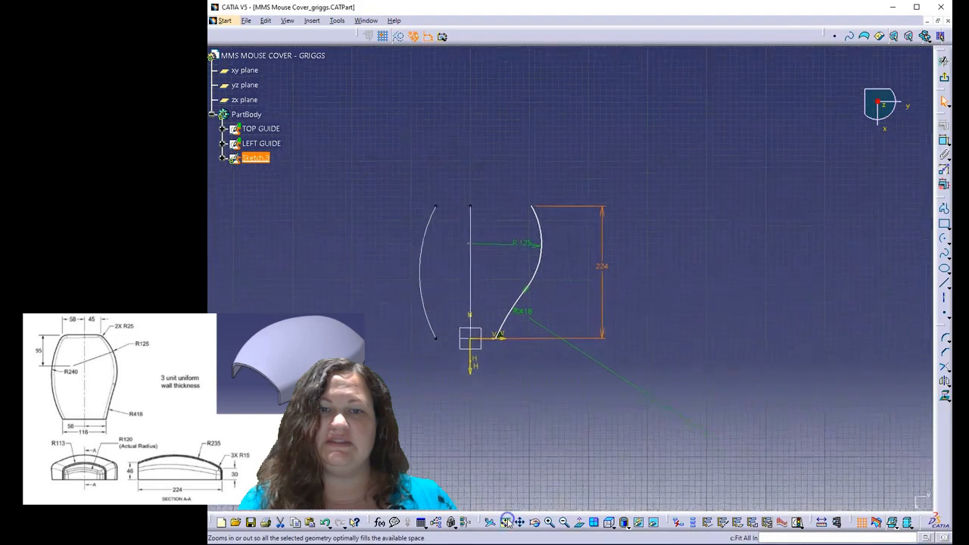
{"action": "left_click", "coordinate": [550, 522]}
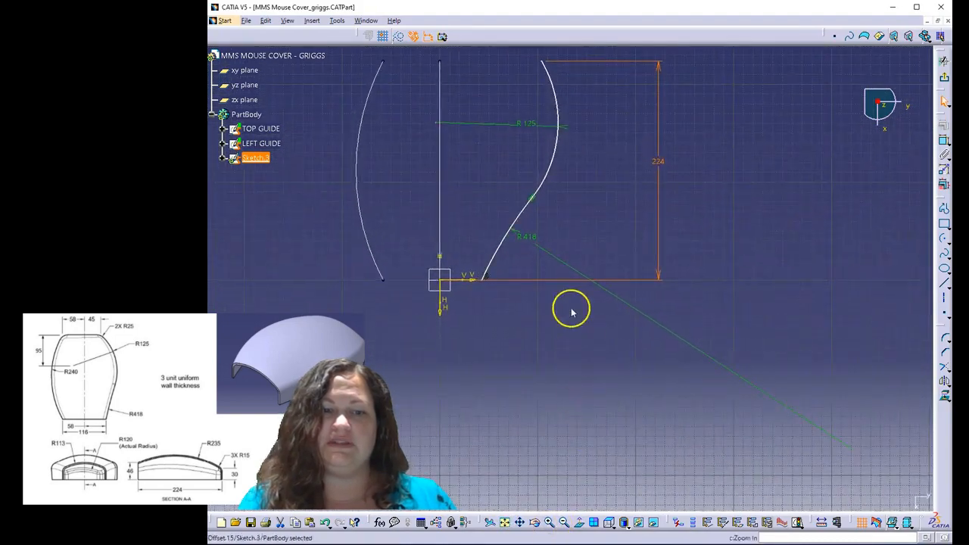
{"action": "left_click", "coordinate": [443, 298]}
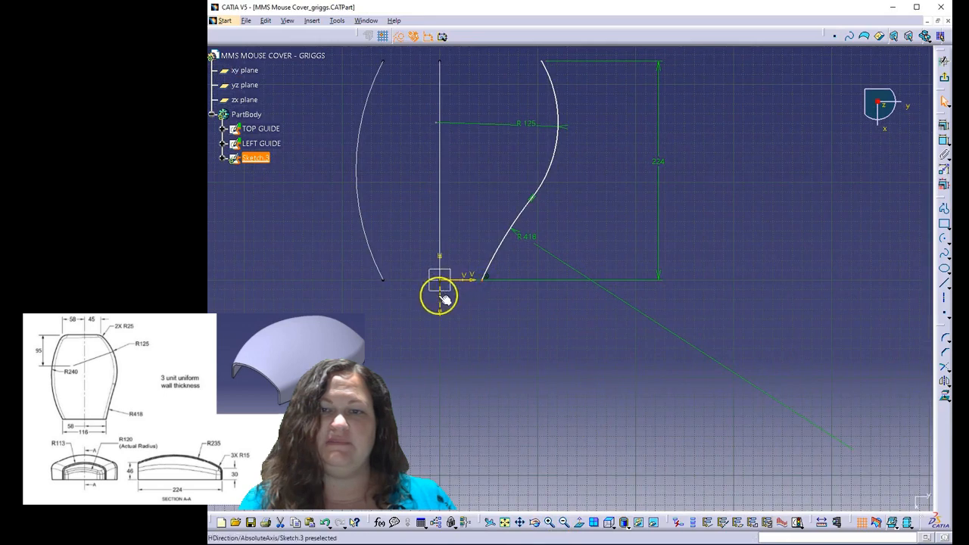
{"action": "left_click", "coordinate": [942, 141]}
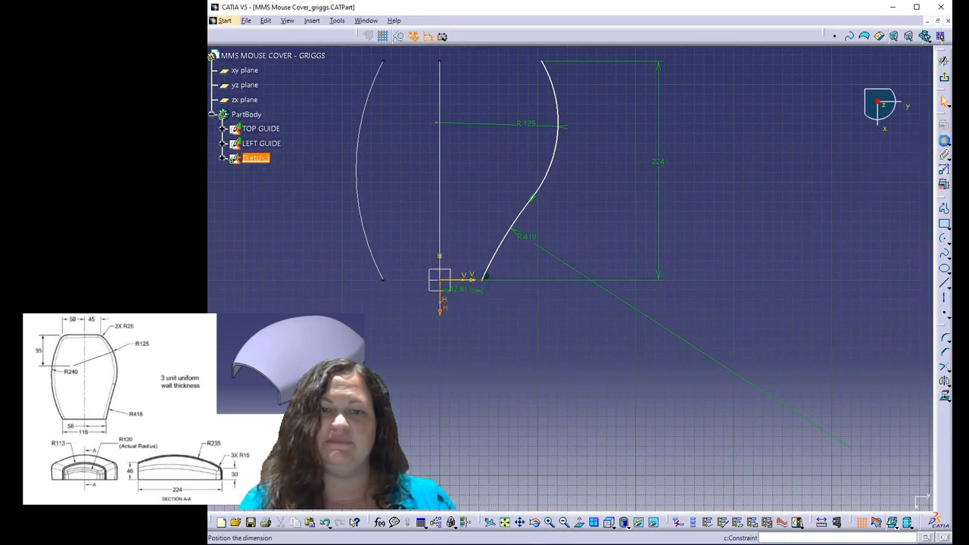
{"action": "left_click", "coordinate": [481, 330]}
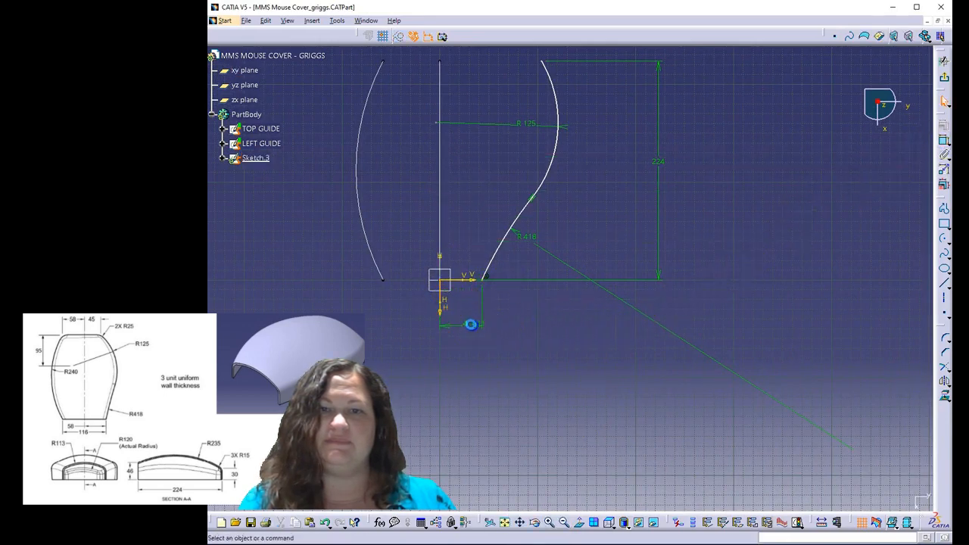
{"action": "double_click", "coordinate": [472, 325]}
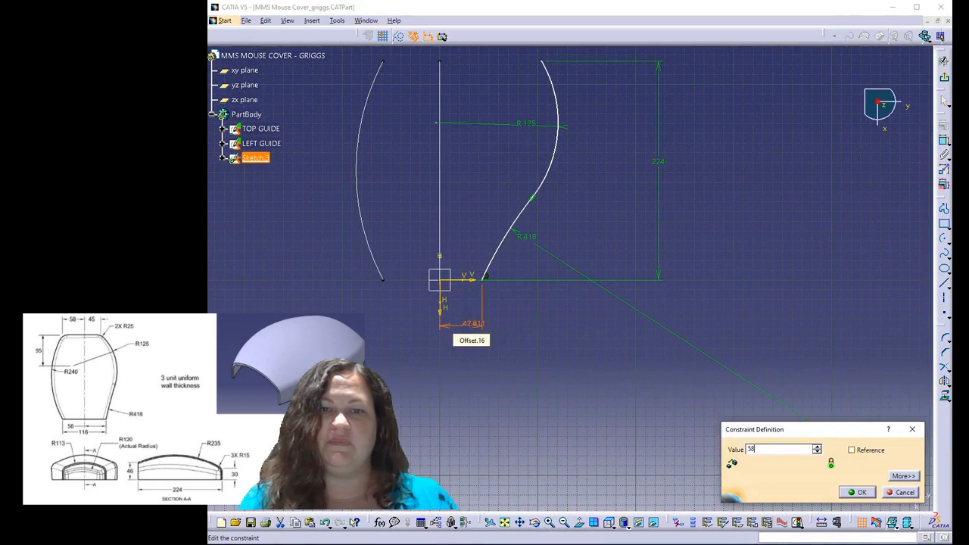
{"action": "type", "text": "58"}
{"action": "key", "text": "Return"}
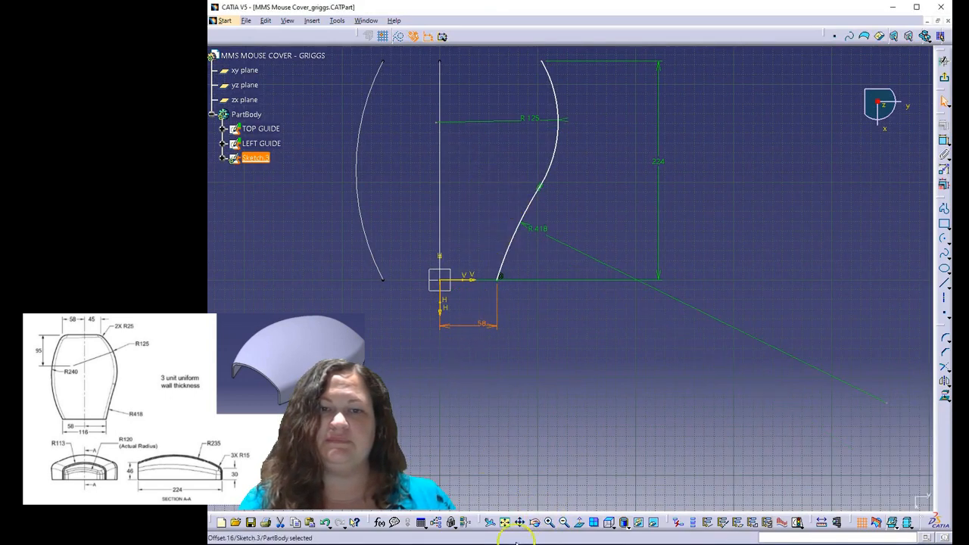
Dimension the offset of the side curve's upper endpoint from the central top guide line and set it to 45 mm
{"action": "left_click_drag", "start_coordinate": [455, 268], "coordinate": [527, 403]}
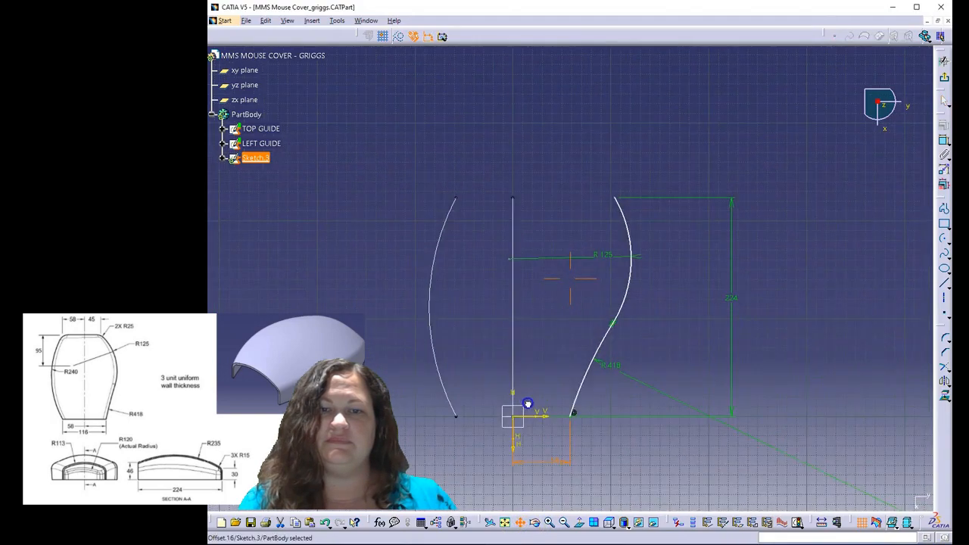
{"action": "left_click", "coordinate": [550, 522]}
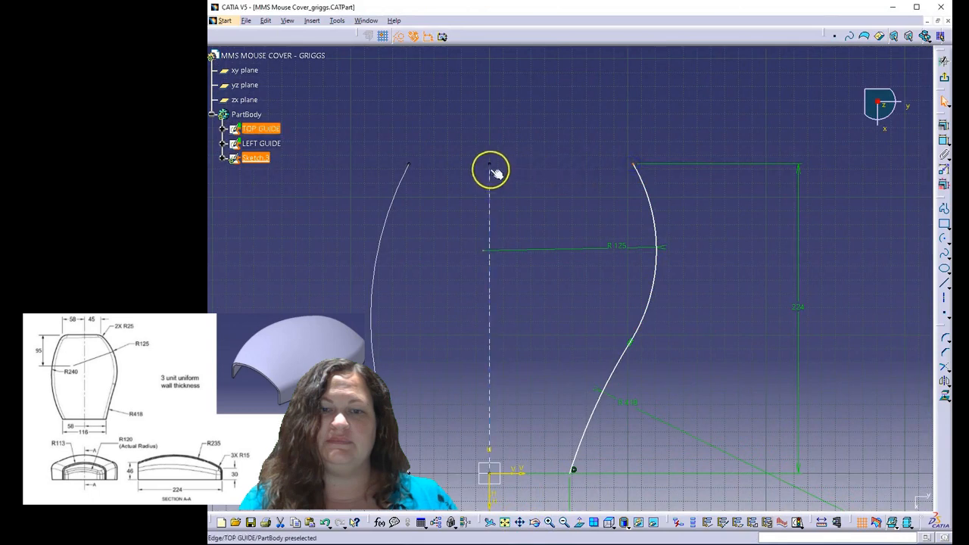
{"action": "left_click", "coordinate": [489, 498]}
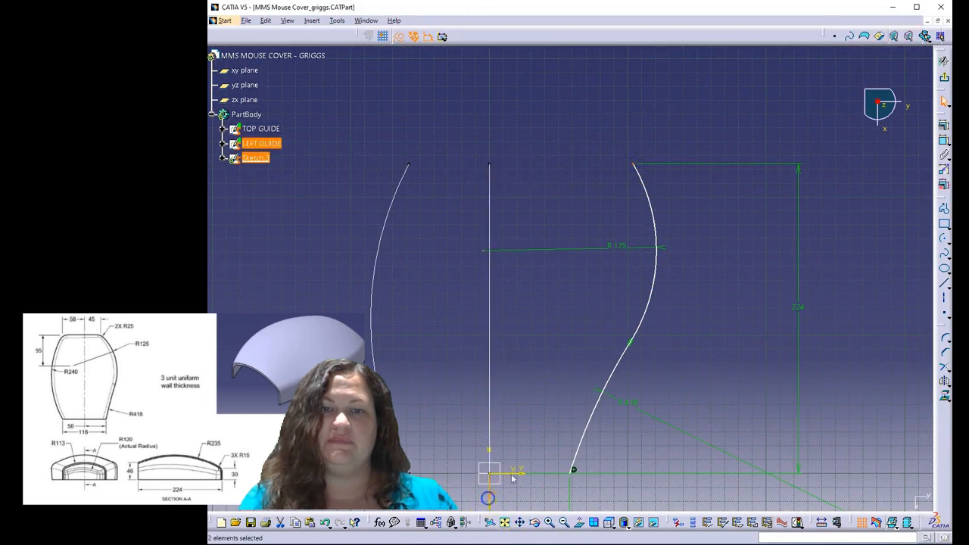
{"action": "left_click", "coordinate": [940, 154]}
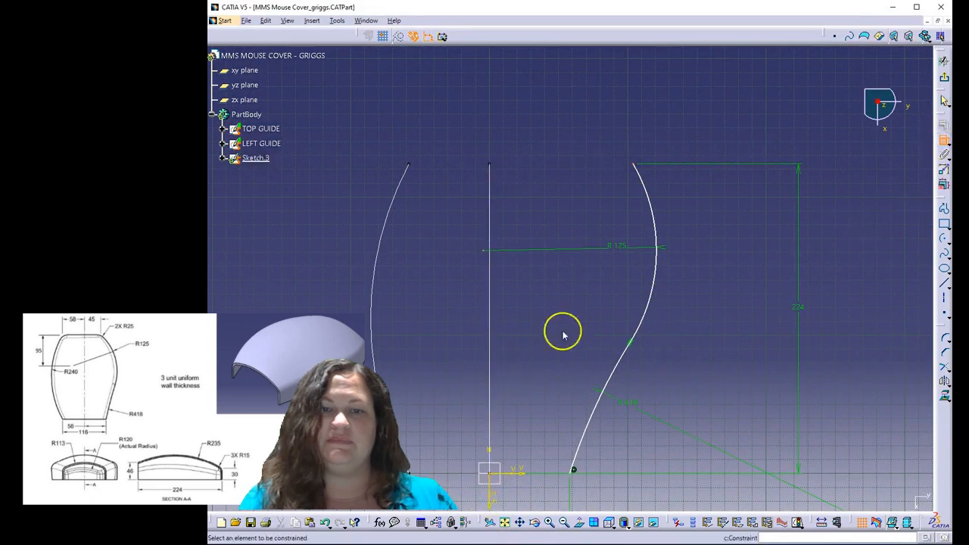
{"action": "left_click", "coordinate": [498, 493]}
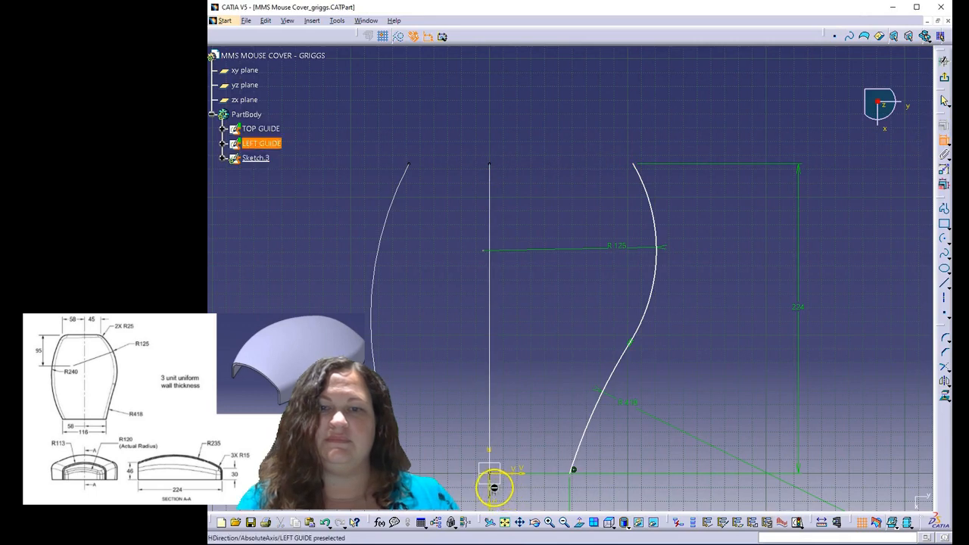
{"action": "left_click", "coordinate": [636, 165]}
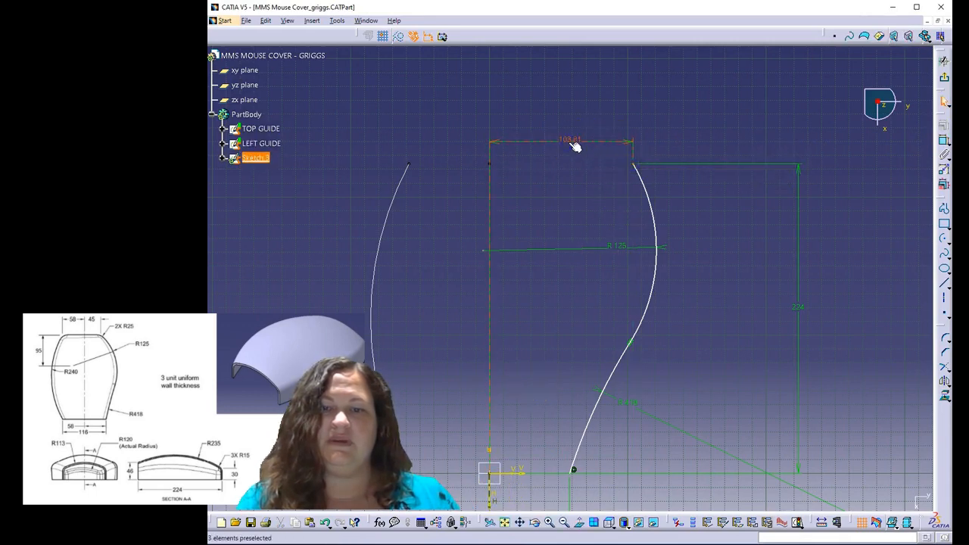
{"action": "left_click", "coordinate": [575, 146]}
{"action": "double_click", "coordinate": [570, 143]}
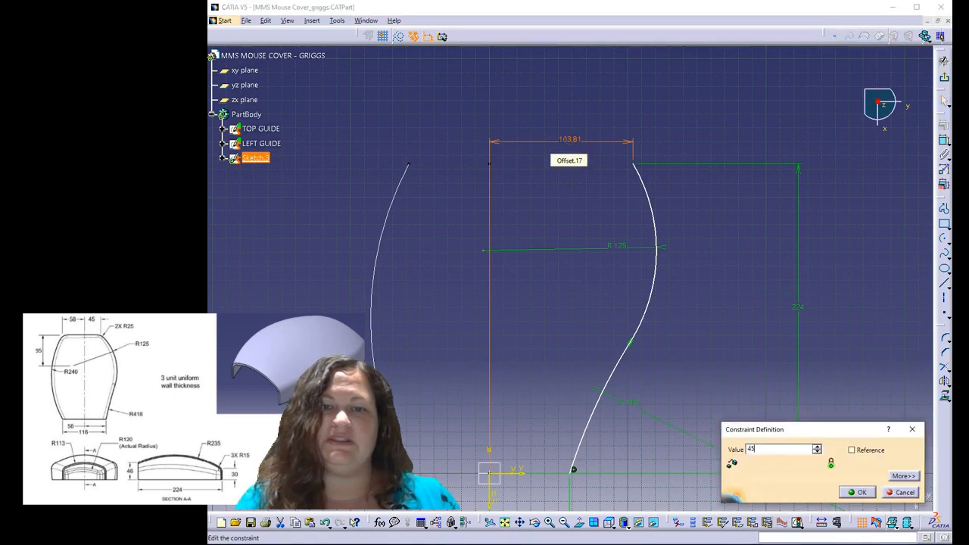
{"action": "type", "text": "45"}
{"action": "key", "text": "Return"}
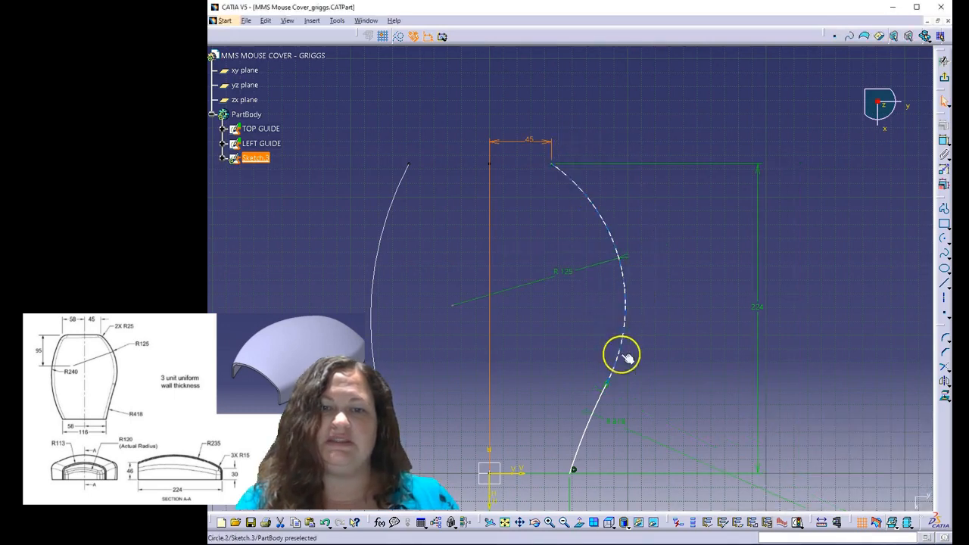
Dimension the R125 arc's center from the left guide's upper endpoint with the horizontal measure direction and set it to 95 mm
{"action": "left_click", "coordinate": [452, 305]}
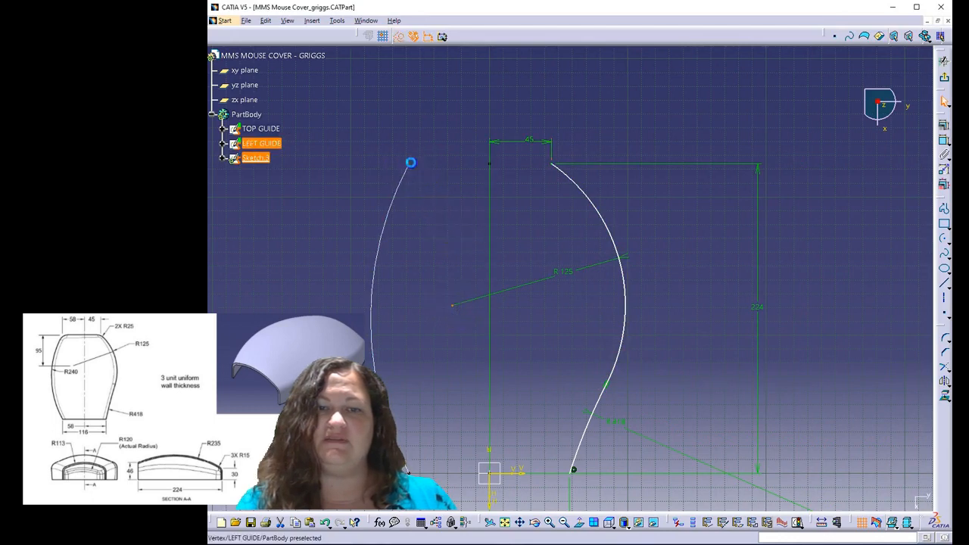
{"action": "left_click", "coordinate": [410, 163], "text": "ctrl"}
{"action": "left_click", "coordinate": [943, 140]}
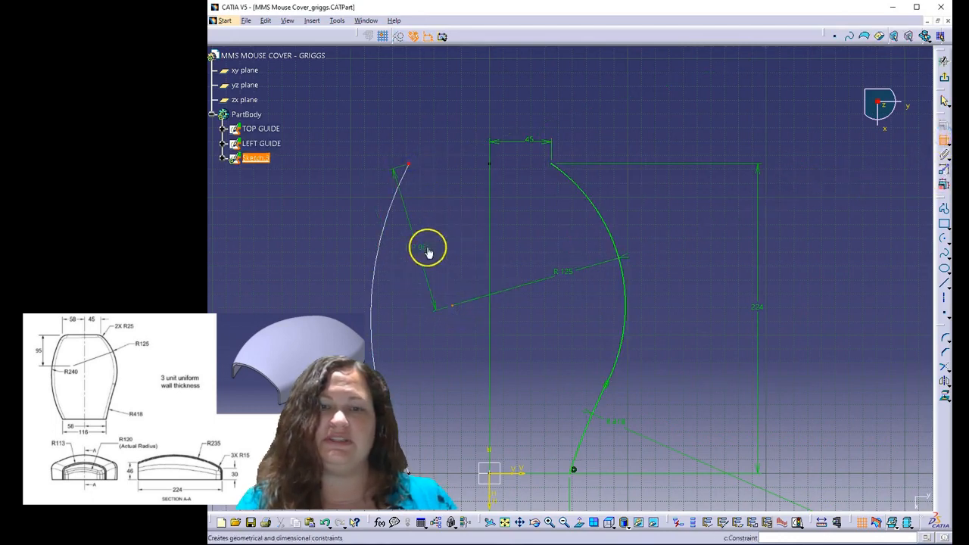
{"action": "right_click", "coordinate": [431, 245]}
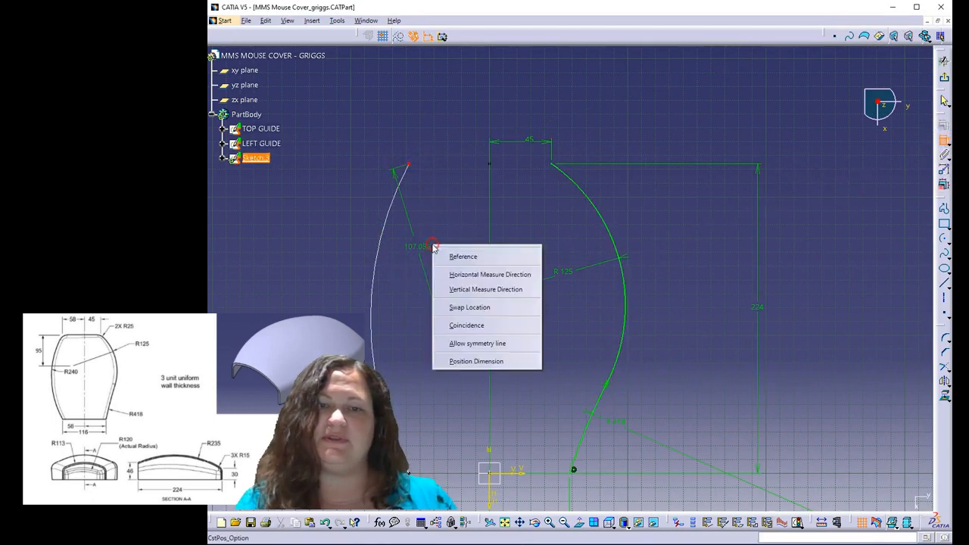
{"action": "left_click", "coordinate": [470, 277]}
{"action": "left_click", "coordinate": [434, 247]}
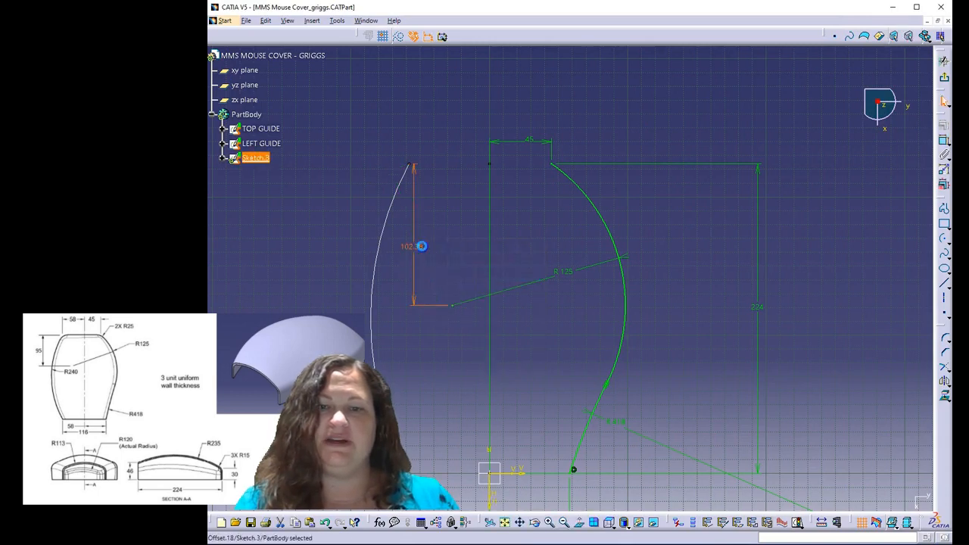
{"action": "double_click", "coordinate": [421, 246]}
{"action": "key", "text": "Return"}
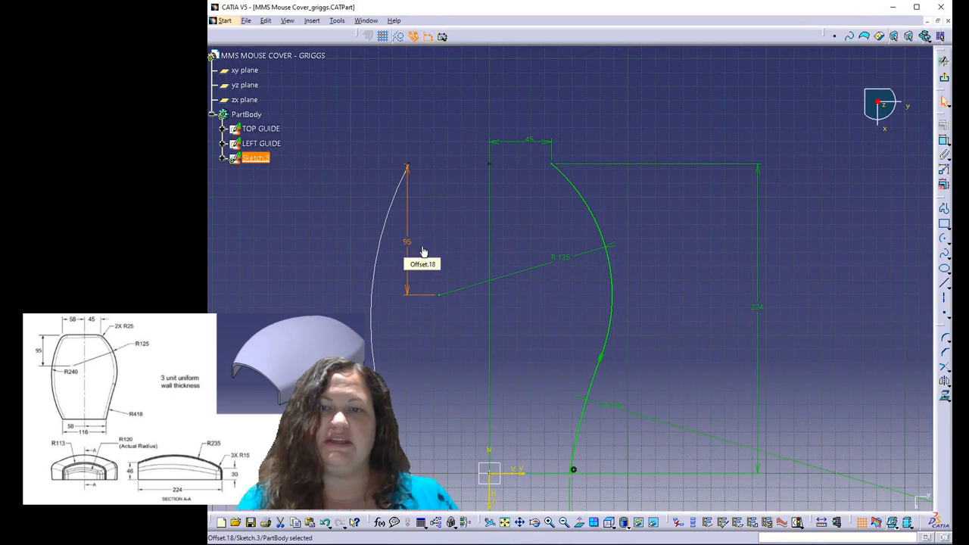
Exit the side curve sketch and rename it RIGHT GUIDE
{"action": "left_click", "coordinate": [944, 60]}
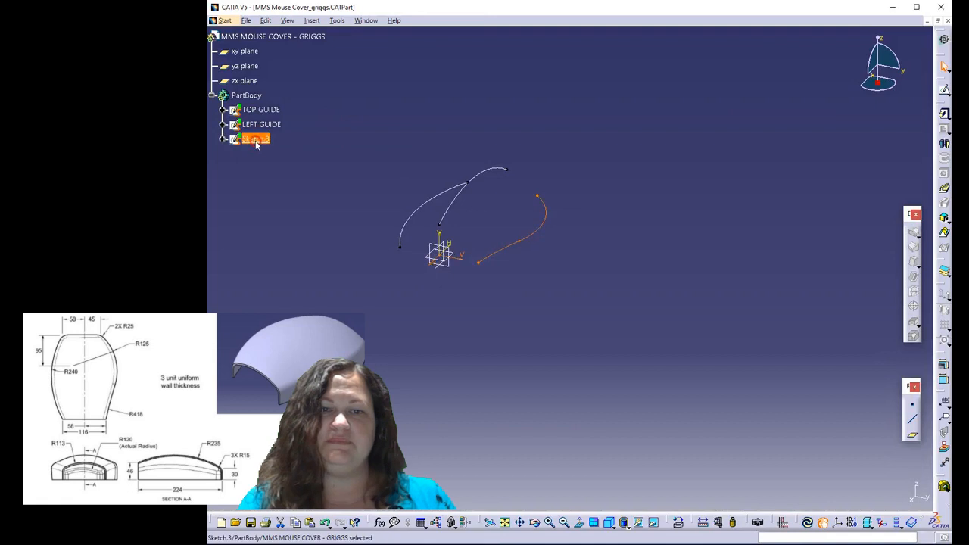
{"action": "right_click", "coordinate": [256, 144]}
{"action": "left_click", "coordinate": [285, 193]}
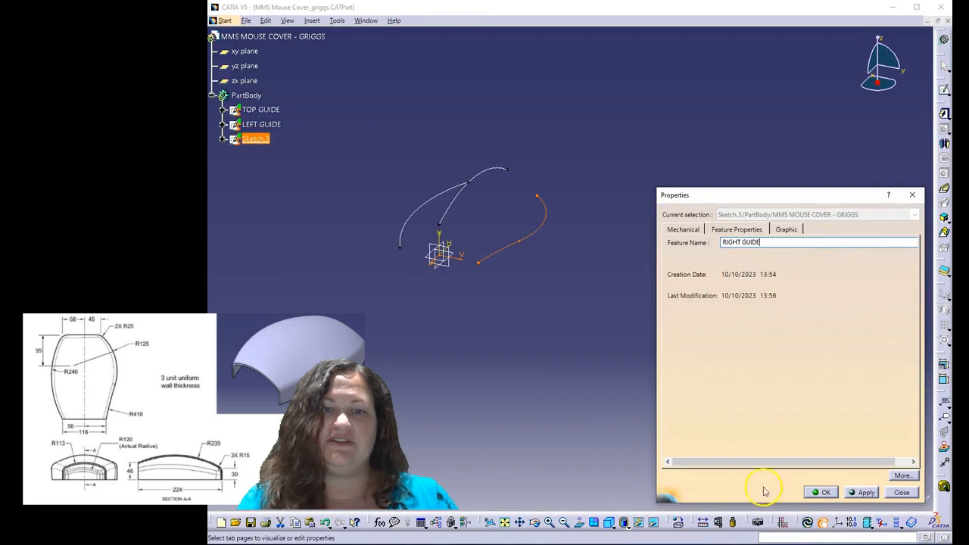
{"action": "left_click", "coordinate": [822, 493]}
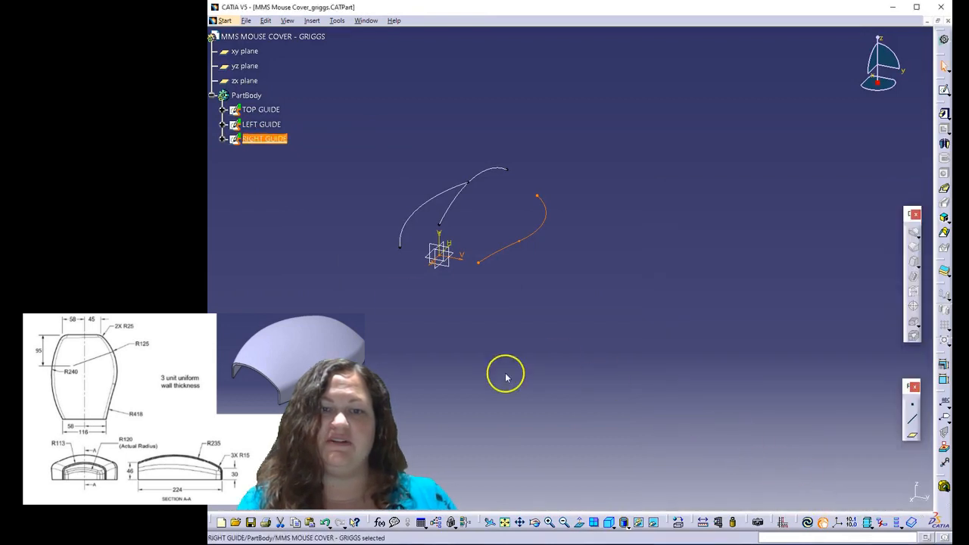
Start a new sketch on the yz plane and draw a rectangle below the origin
{"action": "left_click", "coordinate": [497, 331]}
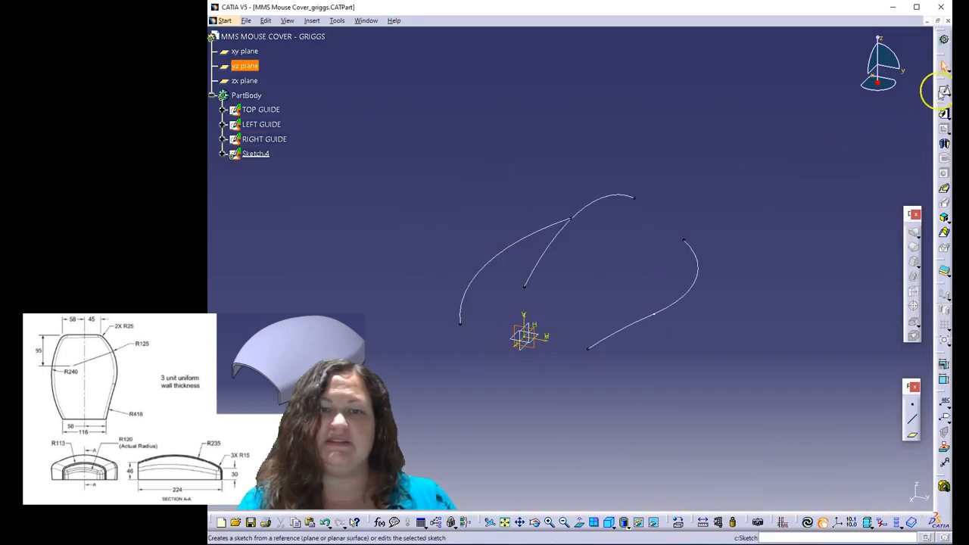
{"action": "left_click", "coordinate": [944, 89]}
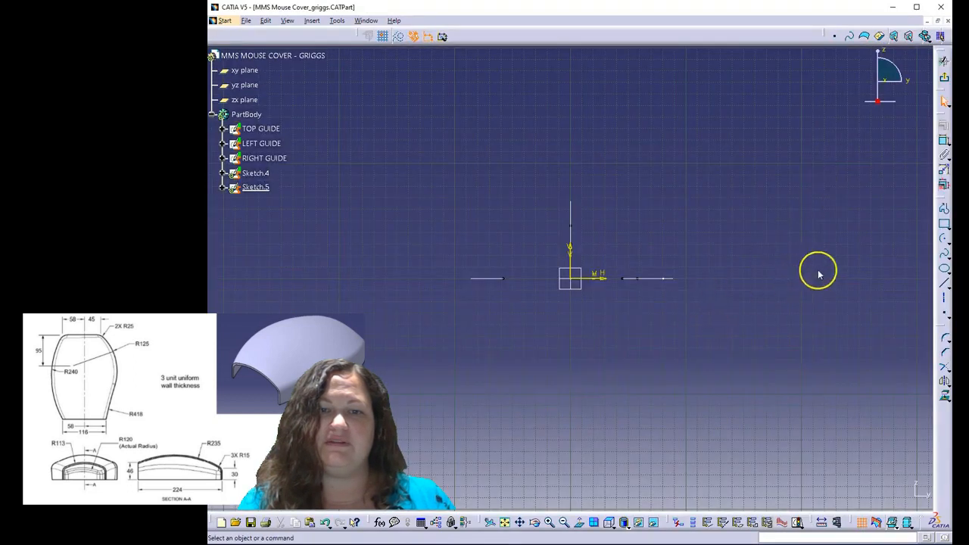
{"action": "left_click", "coordinate": [945, 225]}
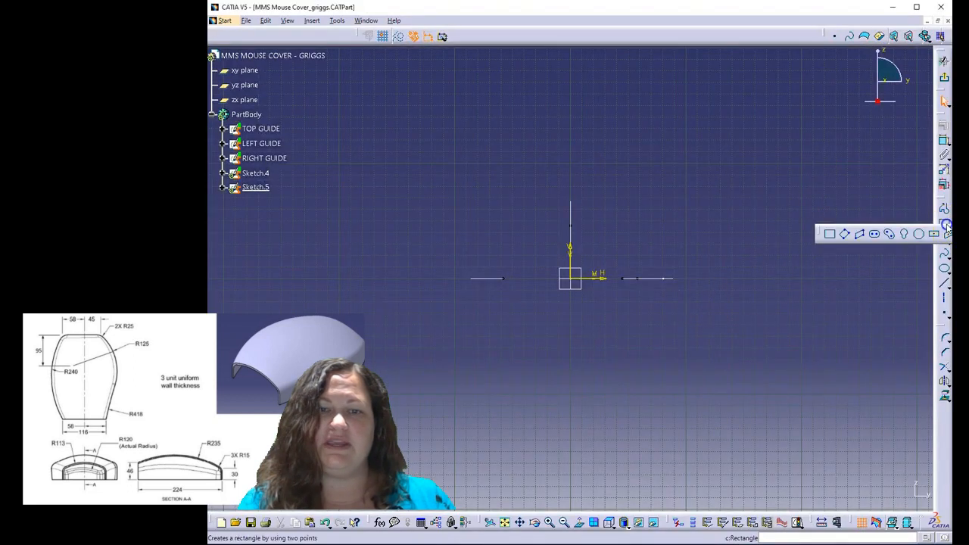
{"action": "left_click", "coordinate": [830, 234]}
{"action": "left_click", "coordinate": [533, 383]}
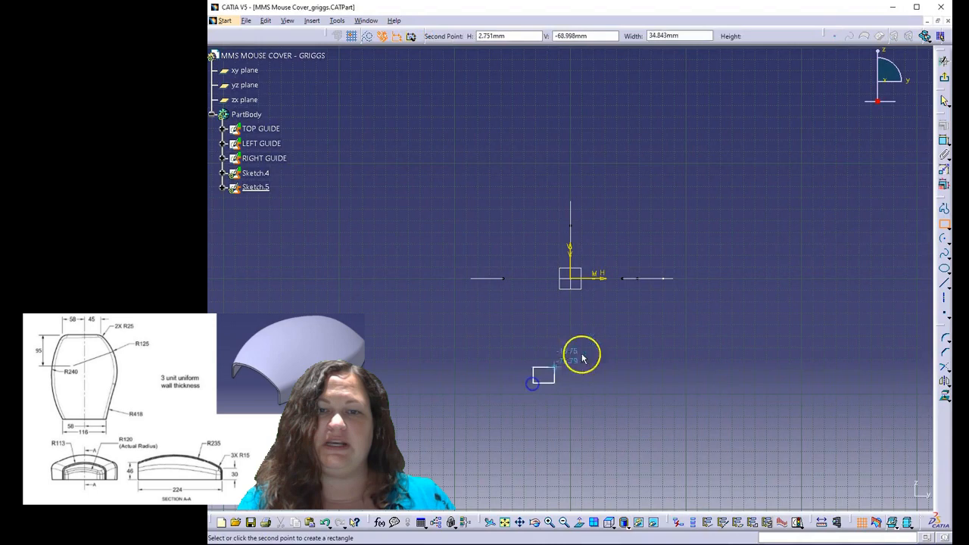
{"action": "left_click", "coordinate": [626, 325]}
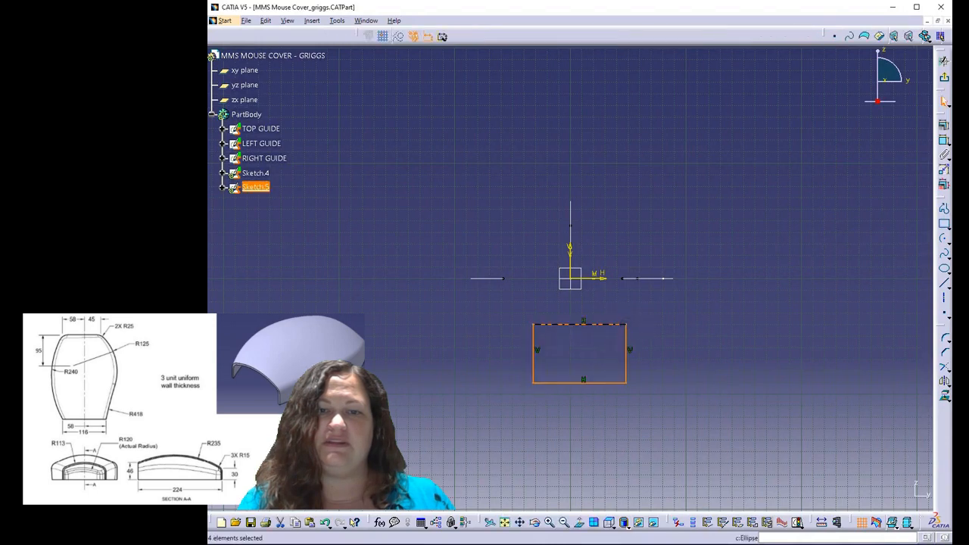
Draw an arc that starts at the rectangle's upper-left corner and bulges above its top edge
{"action": "left_click", "coordinate": [943, 237]}
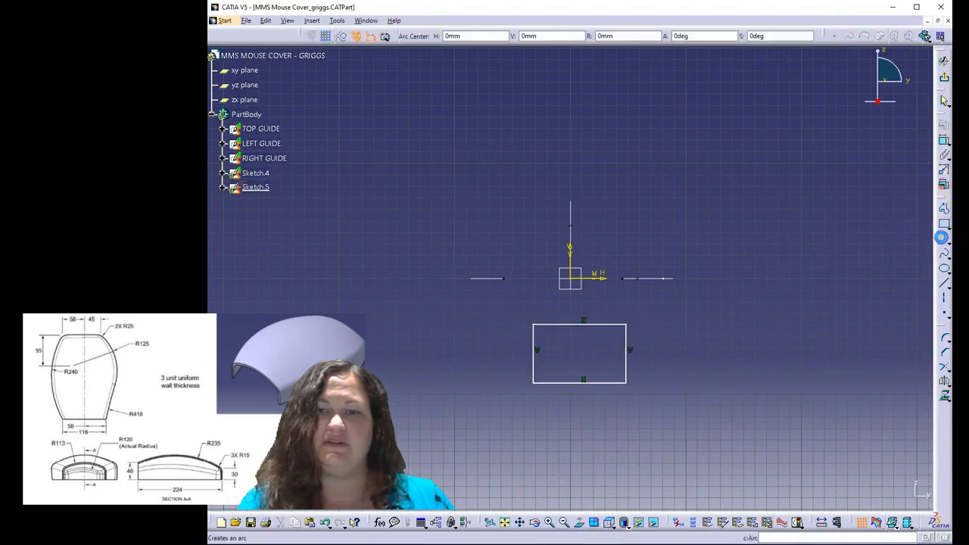
{"action": "left_click", "coordinate": [533, 324]}
{"action": "left_click", "coordinate": [606, 314]}
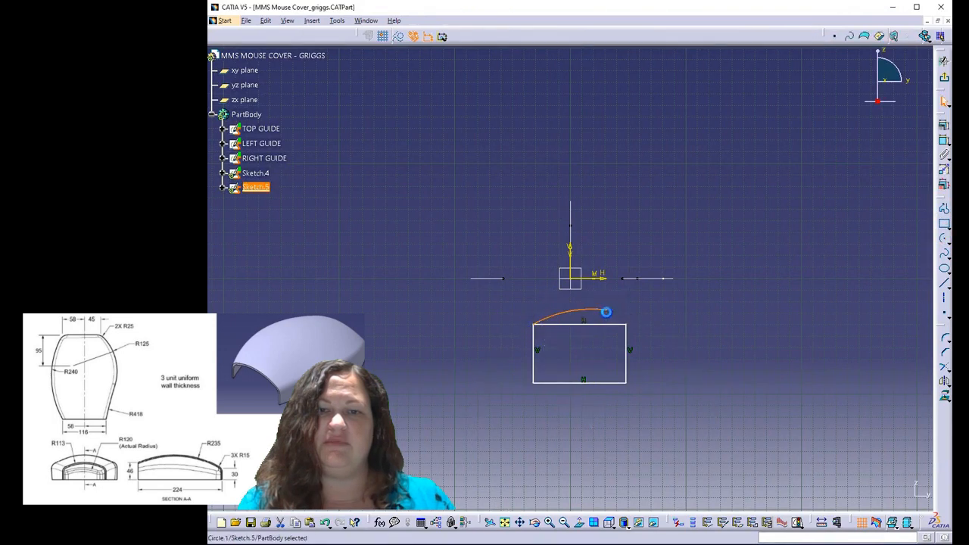
Make the arc's free end coincident with the rectangle's upper-right corner and convert the rectangle's top edge to a construction line
{"action": "left_click", "coordinate": [628, 327]}
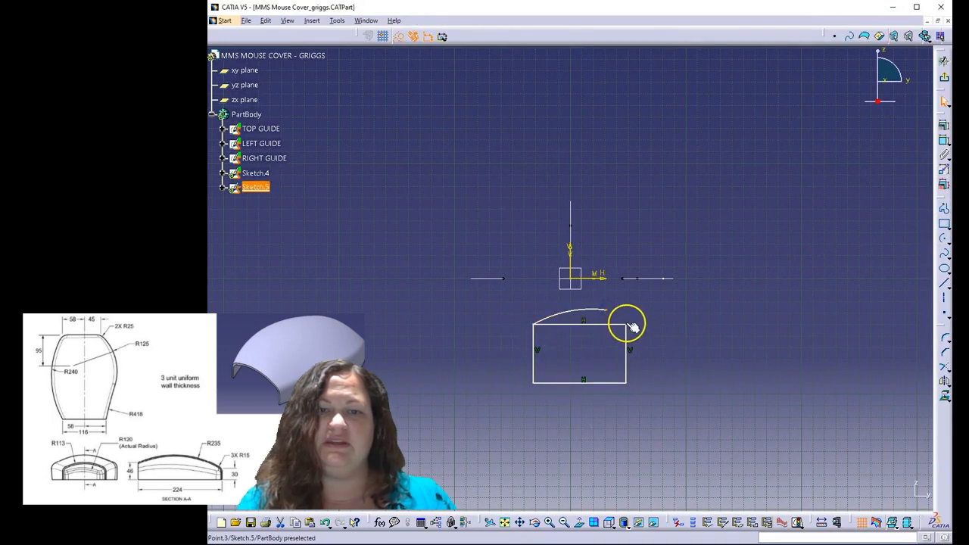
{"action": "left_click", "coordinate": [626, 323], "text": "ctrl"}
{"action": "left_click", "coordinate": [944, 125]}
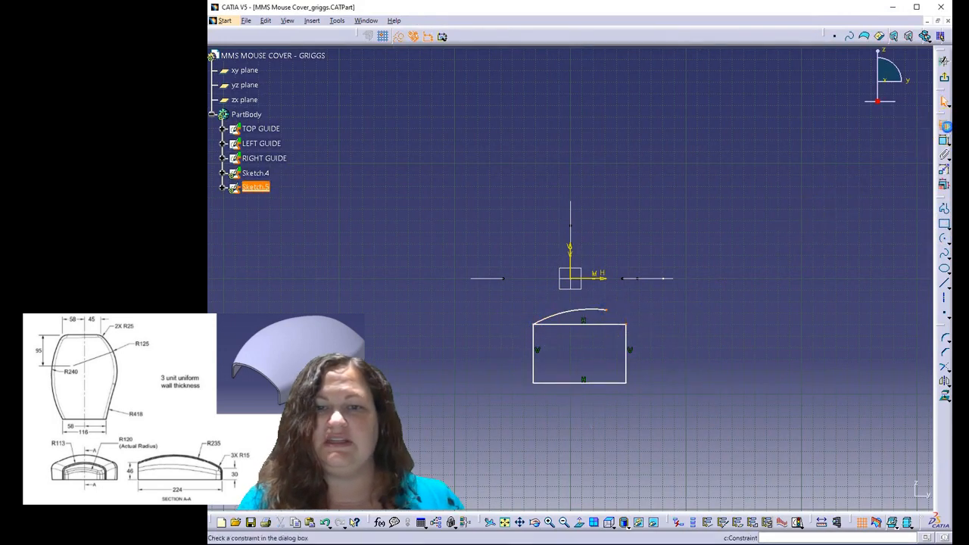
{"action": "left_click", "coordinate": [893, 344]}
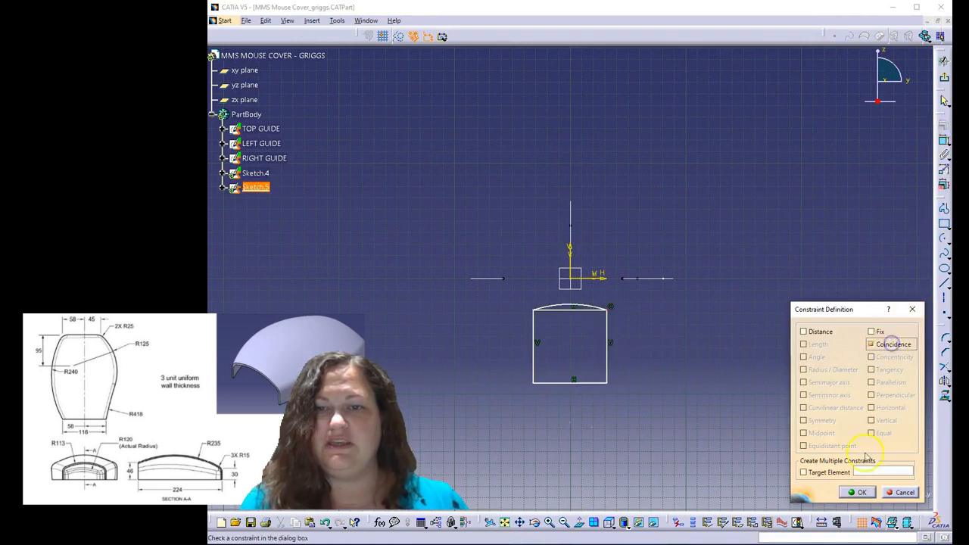
{"action": "left_click", "coordinate": [856, 492]}
{"action": "left_click", "coordinate": [579, 310]}
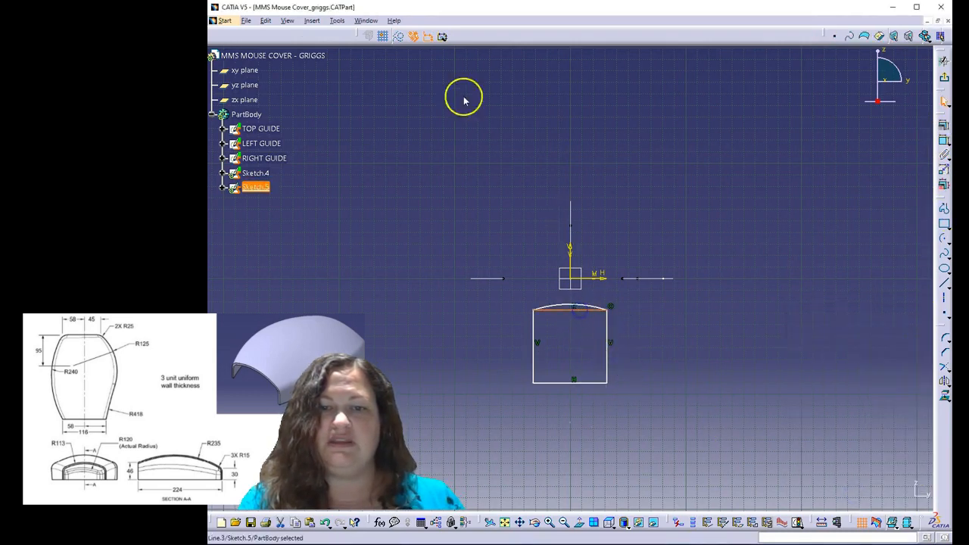
{"action": "left_click", "coordinate": [403, 39]}
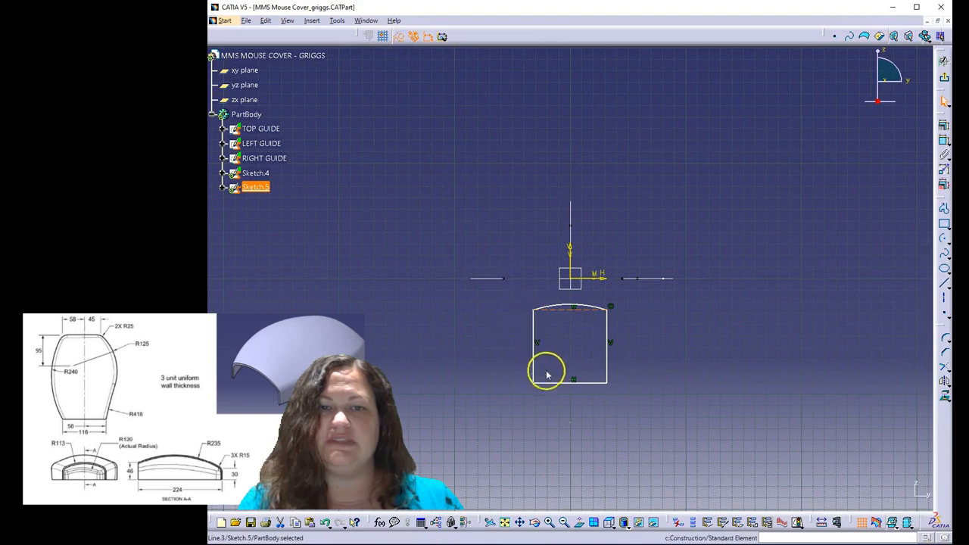
Make the profile's lower-left corner coincident with the front endpoint of the LEFT GUIDE curve
{"action": "mouse_move", "coordinate": [675, 321]}
{"action": "middle_mouse_down"}
{"action": "mouse_move", "coordinate": [699, 331]}
{"action": "mouse_move", "coordinate": [656, 361]}
{"action": "middle_mouse_up"}
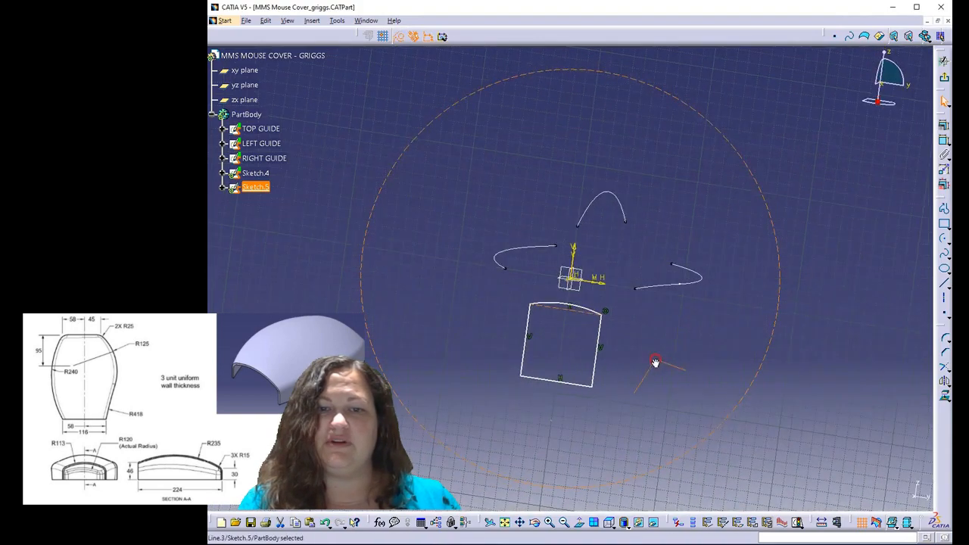
{"action": "left_click", "coordinate": [519, 377]}
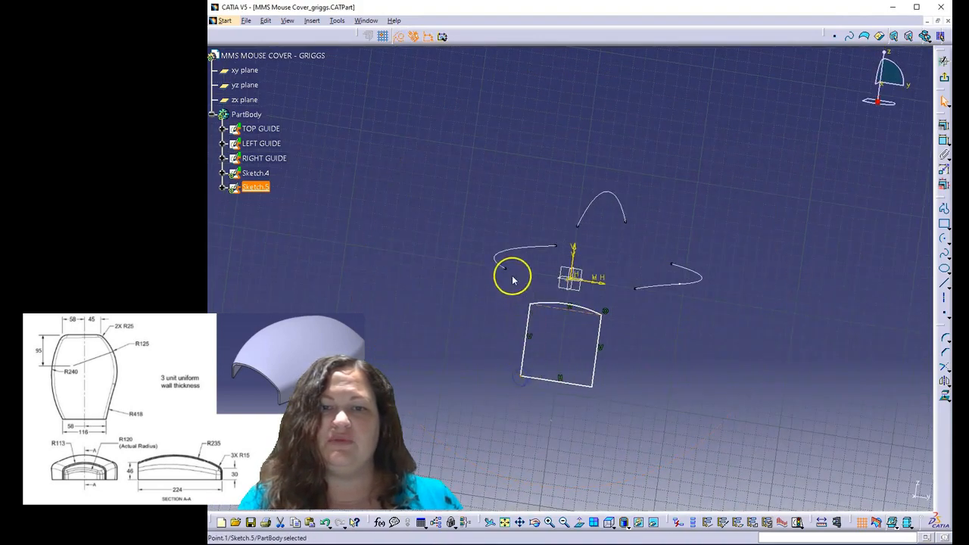
{"action": "left_click", "coordinate": [512, 274], "text": "ctrl"}
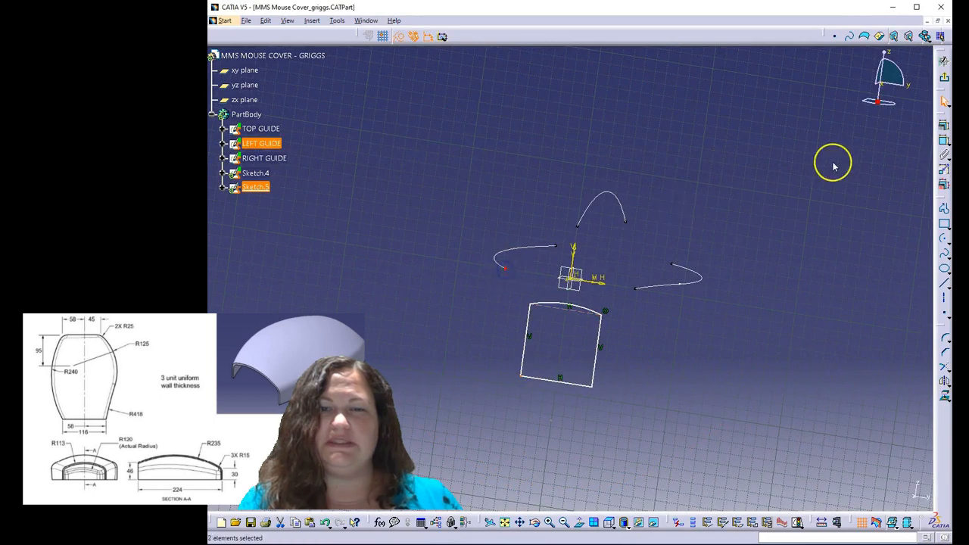
{"action": "left_click", "coordinate": [944, 124]}
{"action": "left_click", "coordinate": [878, 345]}
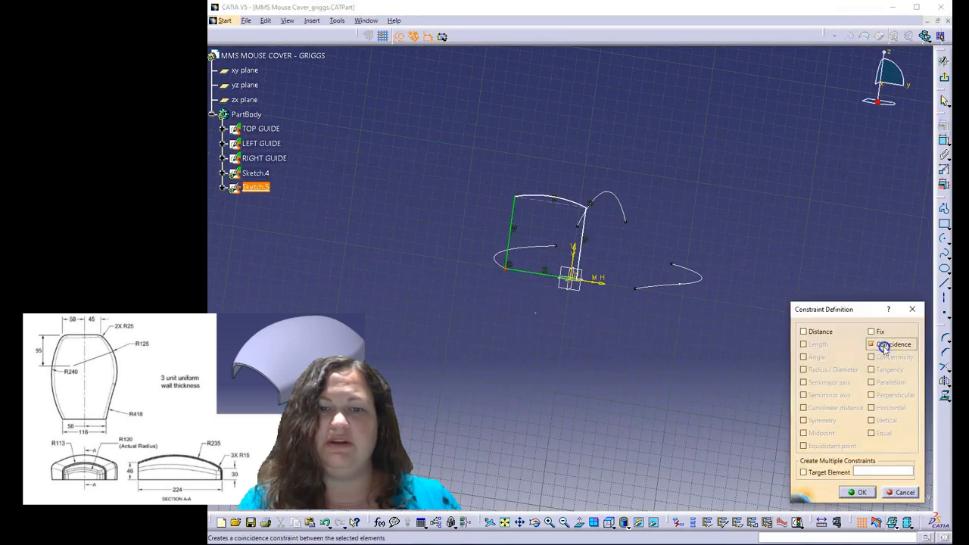
{"action": "left_click", "coordinate": [857, 492]}
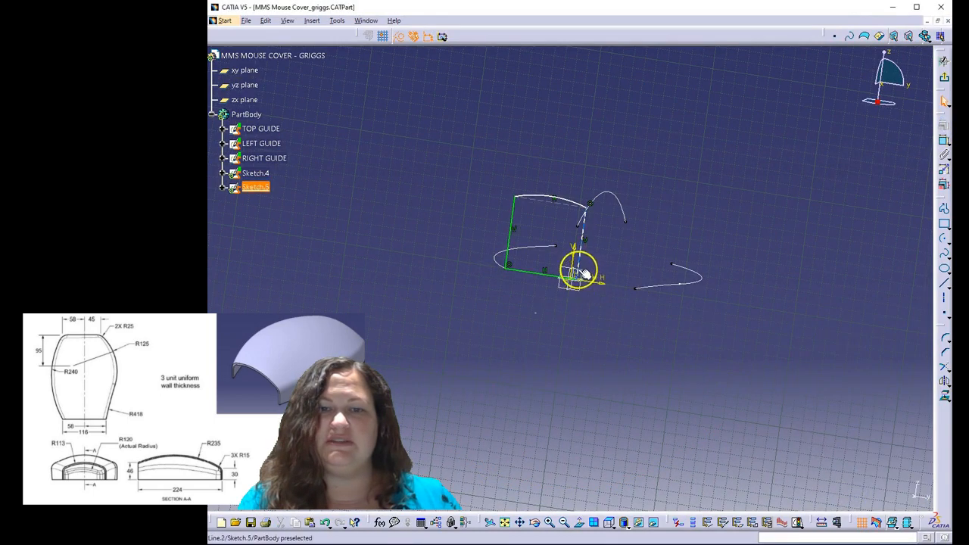
Widen the profile toward the RIGHT GUIDE and make its lower-right corner coincident with that guide's front endpoint
{"action": "left_click_drag", "start_coordinate": [585, 260], "coordinate": [629, 277]}
{"action": "left_click", "coordinate": [625, 283]}
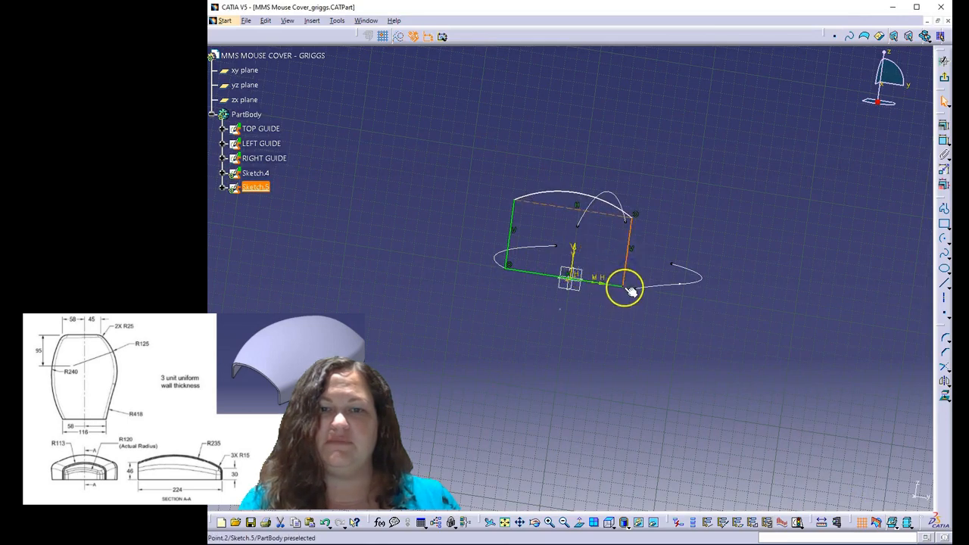
{"action": "left_click", "coordinate": [635, 289], "text": "ctrl"}
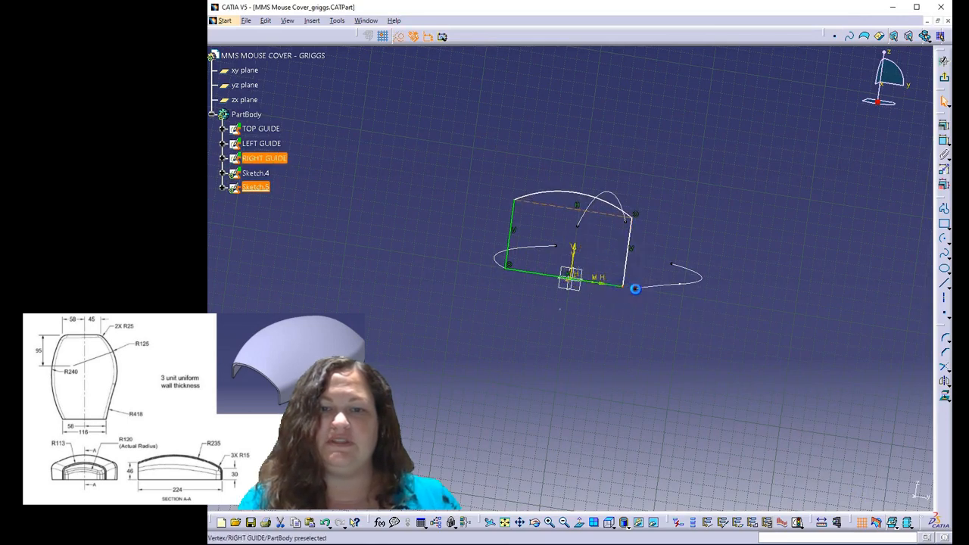
{"action": "left_click", "coordinate": [943, 125]}
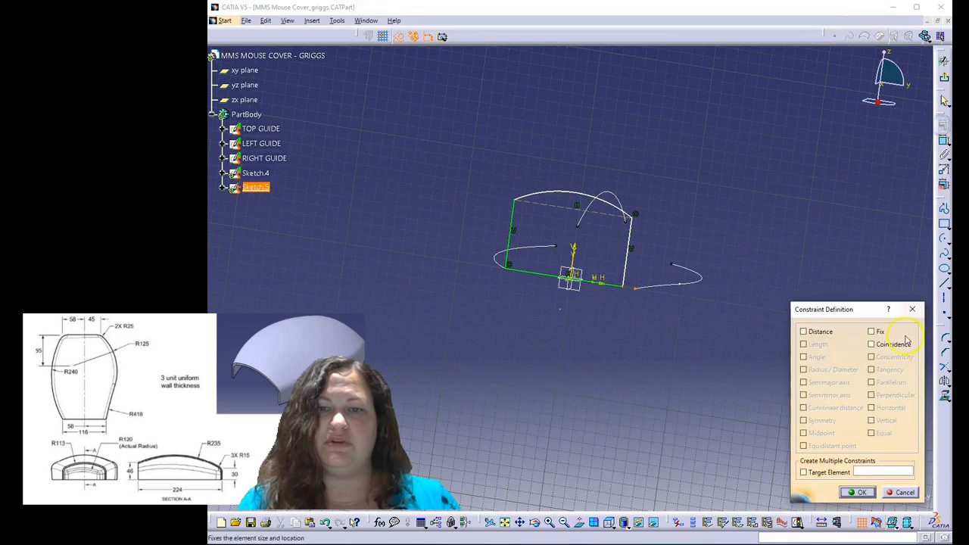
{"action": "left_click", "coordinate": [897, 344]}
{"action": "left_click", "coordinate": [851, 493]}
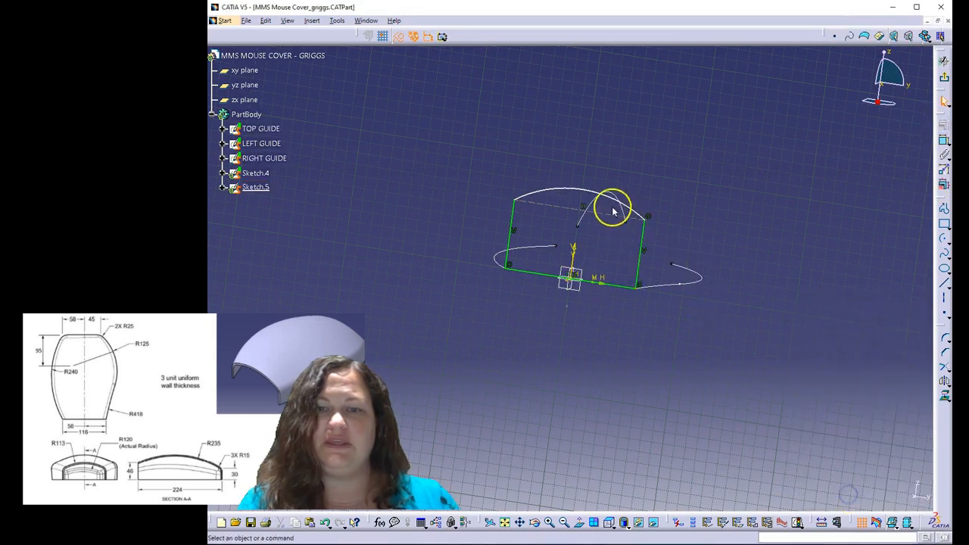
Lower the profile's top arc and make it coincident with the front endpoint of the TOP GUIDE curve
{"action": "mouse_move", "coordinate": [611, 205]}
{"action": "left_mouse_down"}
{"action": "mouse_move", "coordinate": [621, 201]}
{"action": "mouse_move", "coordinate": [604, 238]}
{"action": "left_mouse_up"}
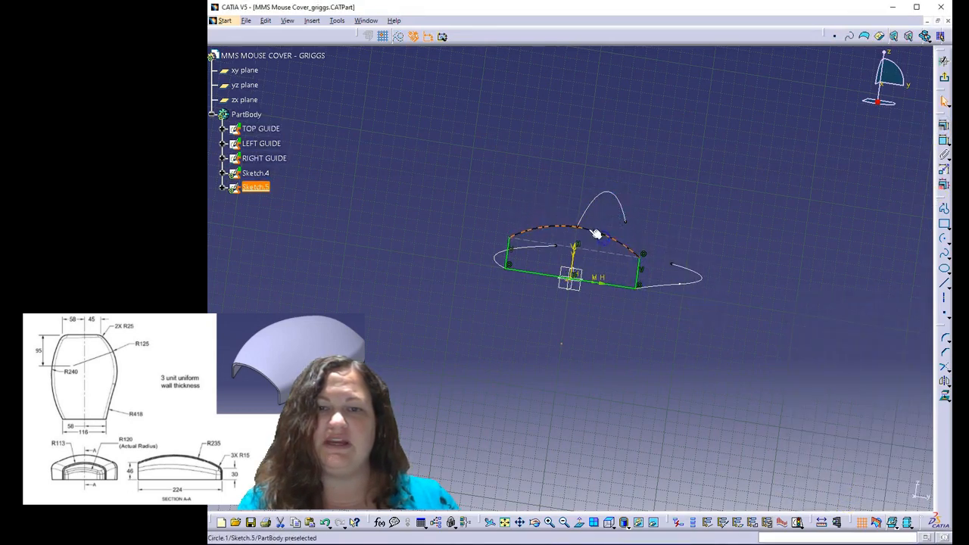
{"action": "left_click", "coordinate": [578, 227], "text": "ctrl"}
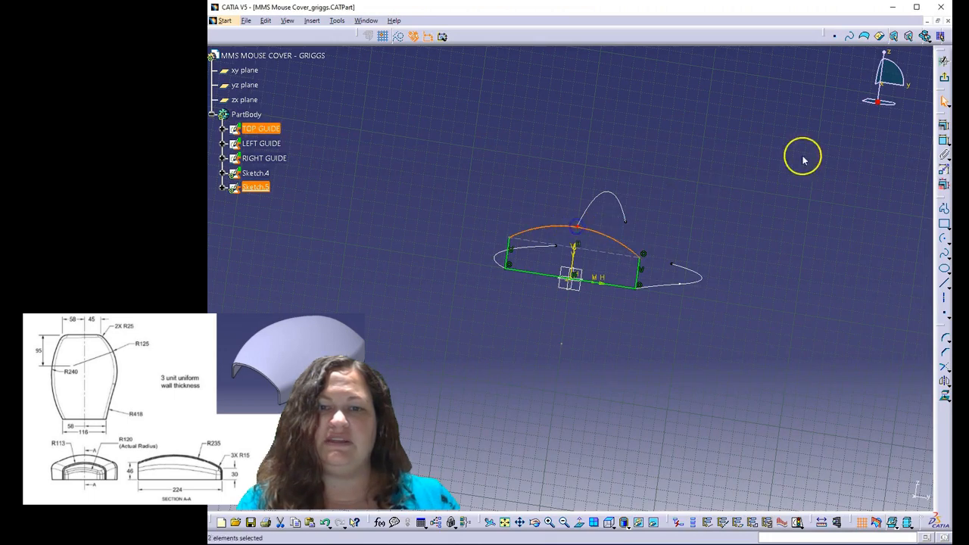
{"action": "left_click", "coordinate": [944, 124]}
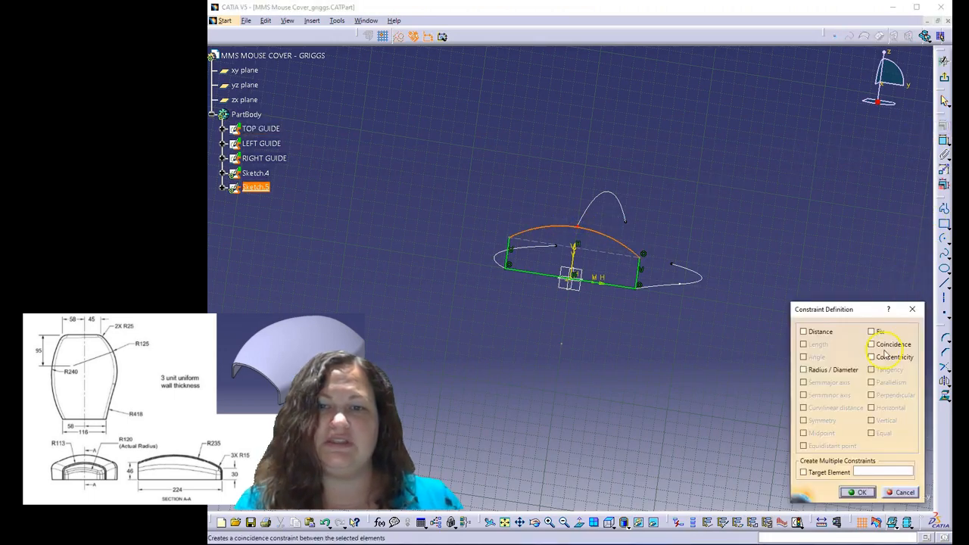
{"action": "left_click", "coordinate": [882, 345]}
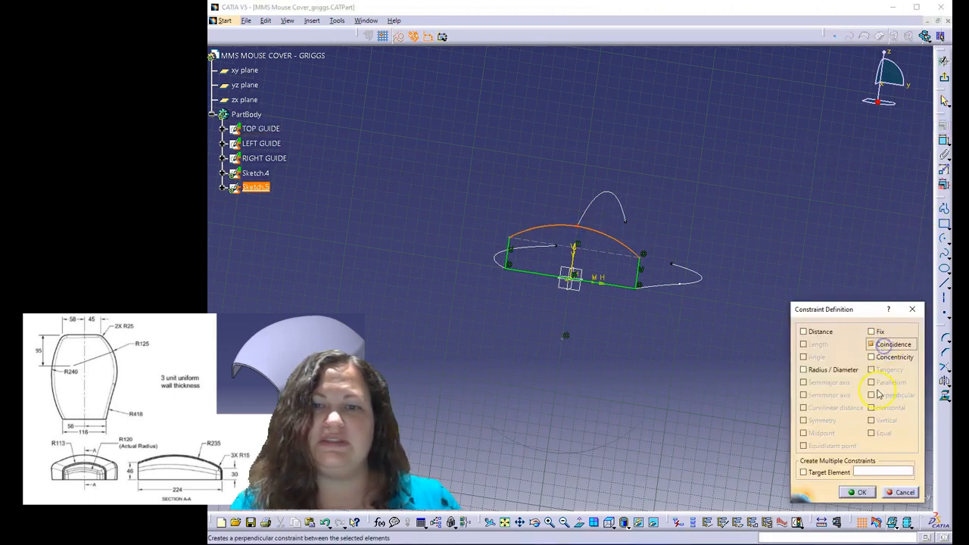
{"action": "left_click", "coordinate": [859, 493]}
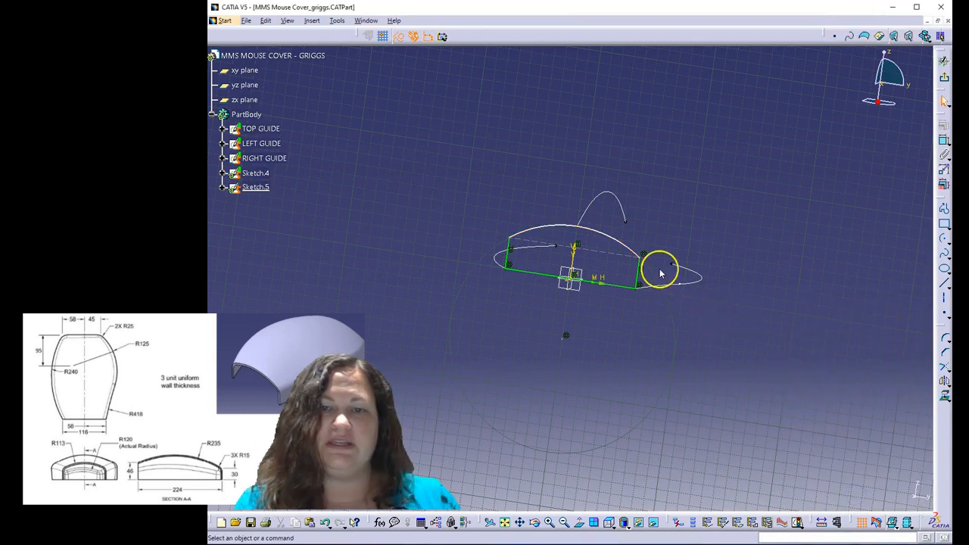
Dimension the top arc's radius, set it to 113 mm, and exit the profile sketch
{"action": "left_click", "coordinate": [625, 246]}
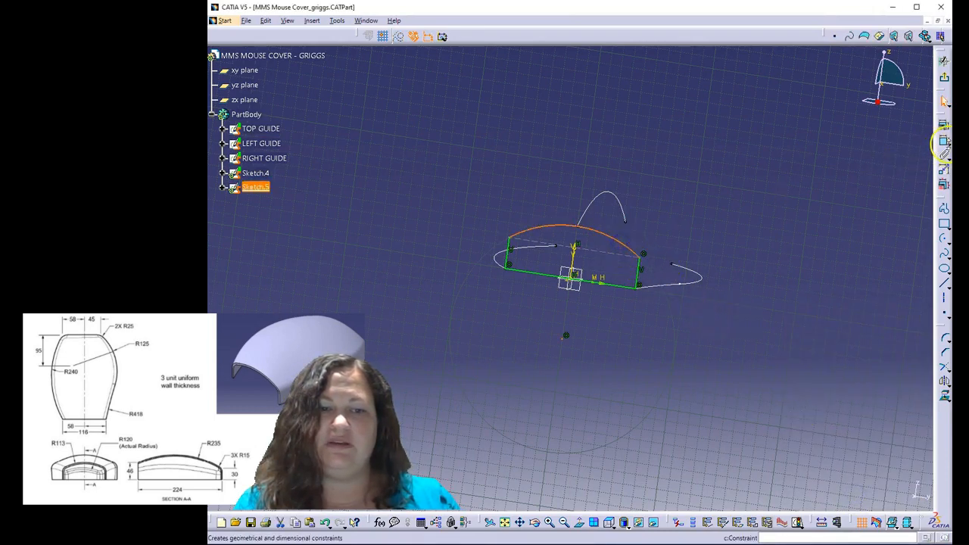
{"action": "left_click", "coordinate": [944, 141]}
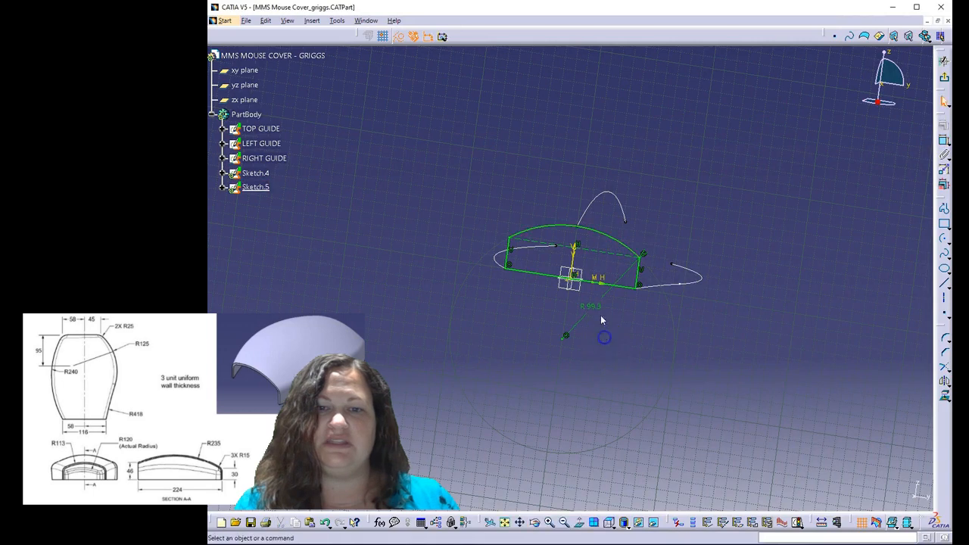
{"action": "left_click", "coordinate": [597, 305]}
{"action": "double_click", "coordinate": [597, 305]}
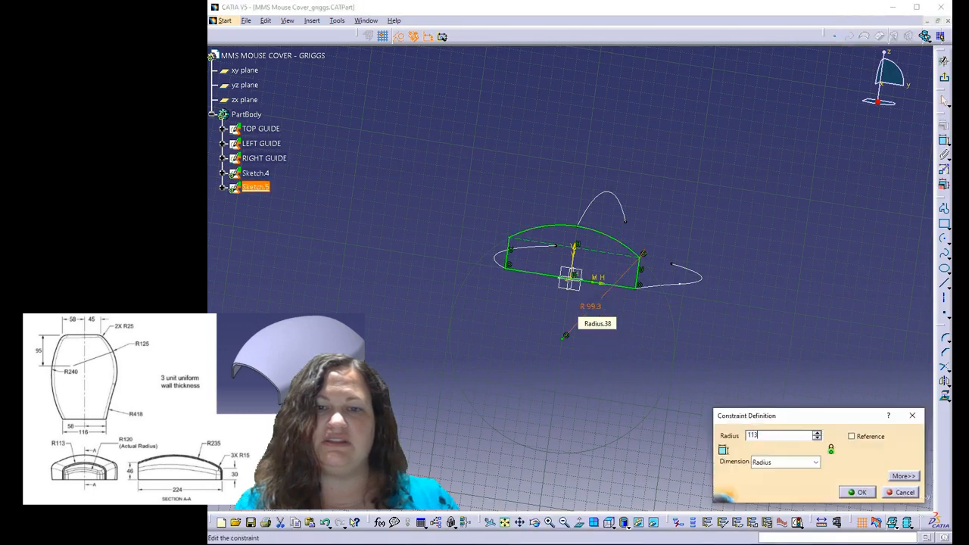
{"action": "key", "text": "Return"}
{"action": "left_click", "coordinate": [608, 307]}
{"action": "left_click", "coordinate": [772, 196]}
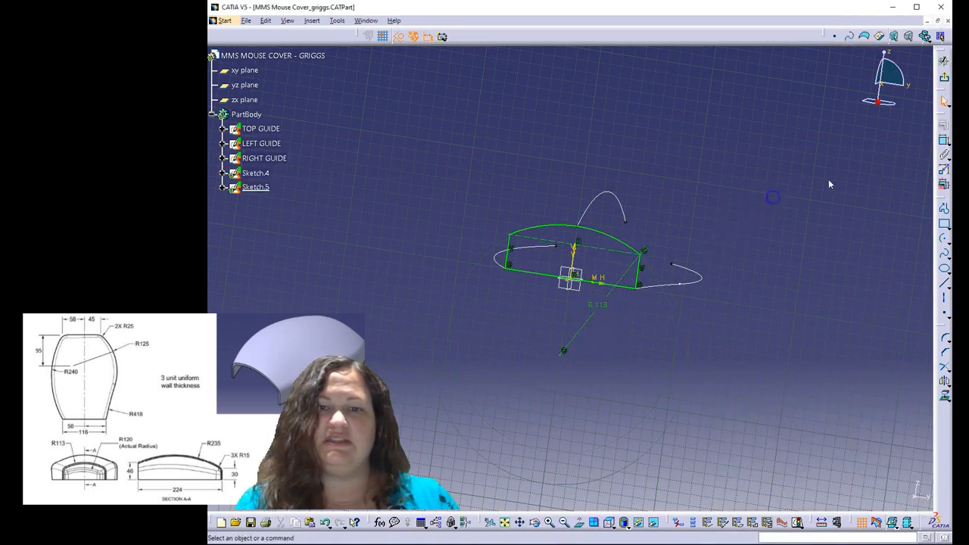
{"action": "left_click", "coordinate": [944, 61]}
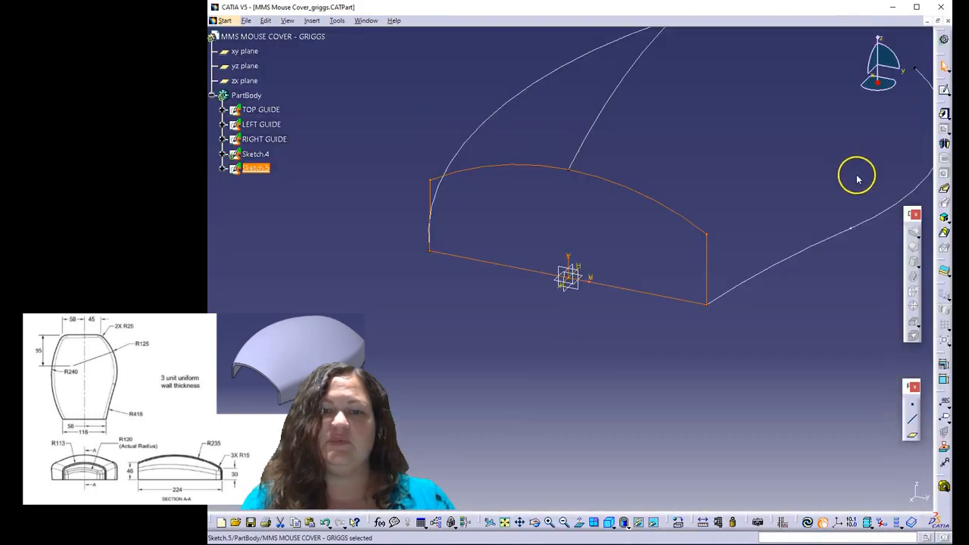
{"action": "left_click", "coordinate": [504, 523]}
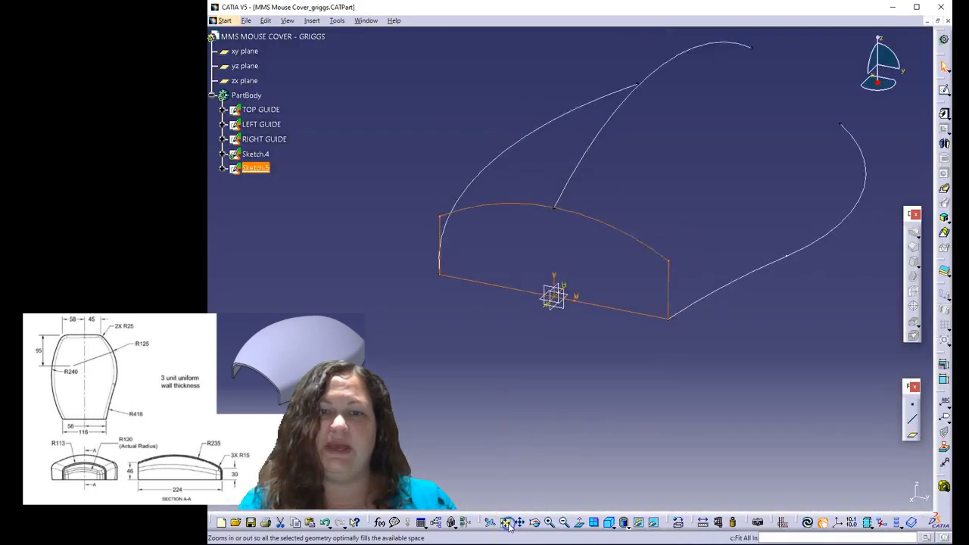
Create a plane through three points using the rear endpoints of the RIGHT GUIDE, TOP GUIDE and LEFT GUIDE curves
{"action": "left_click", "coordinate": [912, 434]}
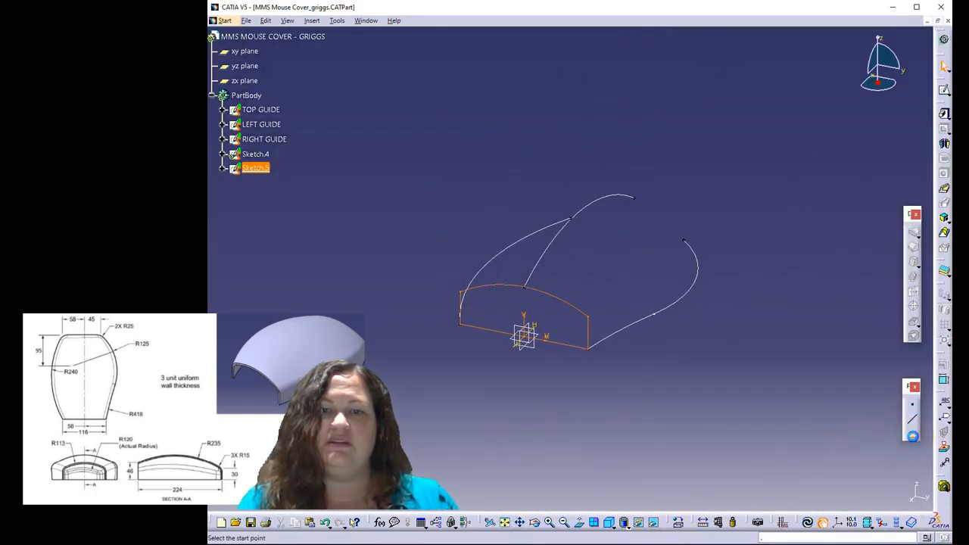
{"action": "left_click", "coordinate": [660, 314]}
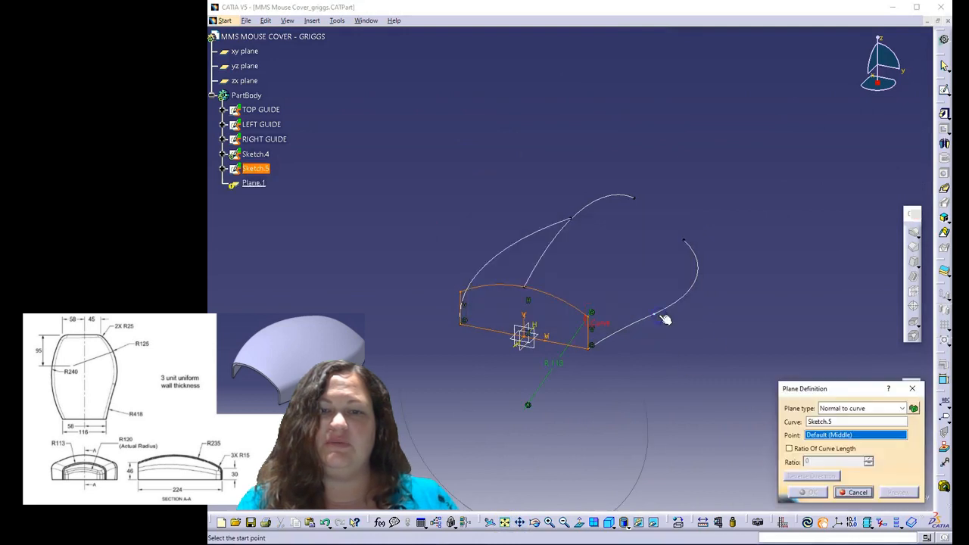
{"action": "left_click", "coordinate": [899, 408]}
{"action": "left_click", "coordinate": [843, 452]}
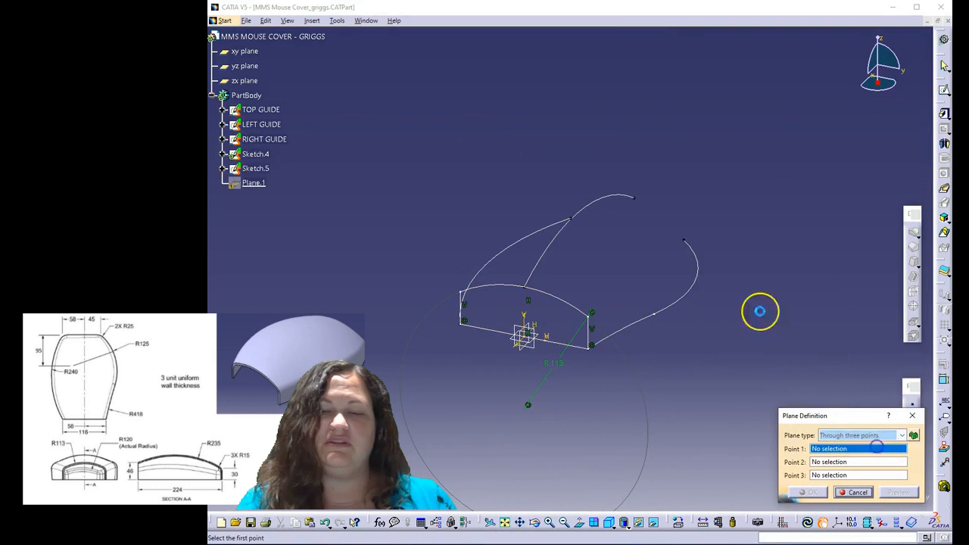
{"action": "left_click", "coordinate": [685, 241]}
{"action": "left_click", "coordinate": [633, 197]}
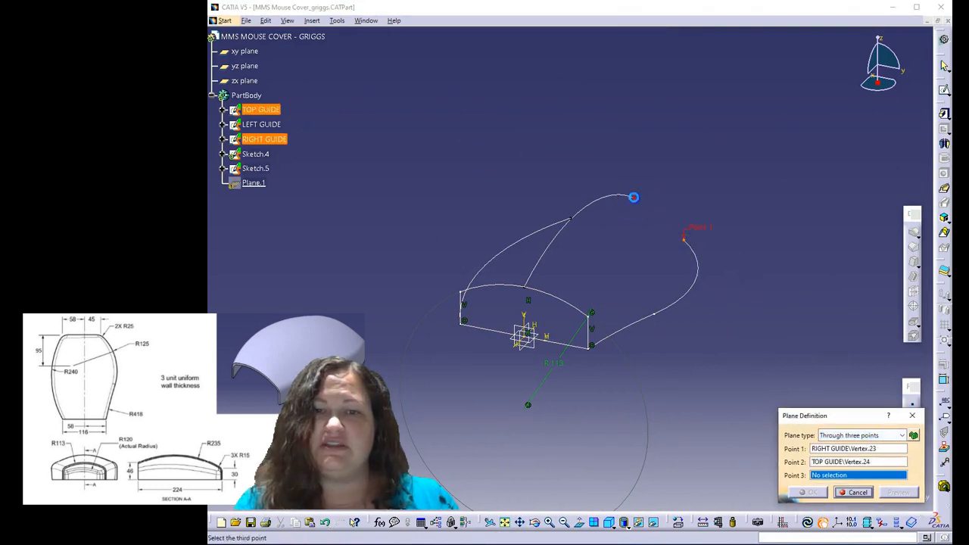
{"action": "left_click", "coordinate": [574, 219]}
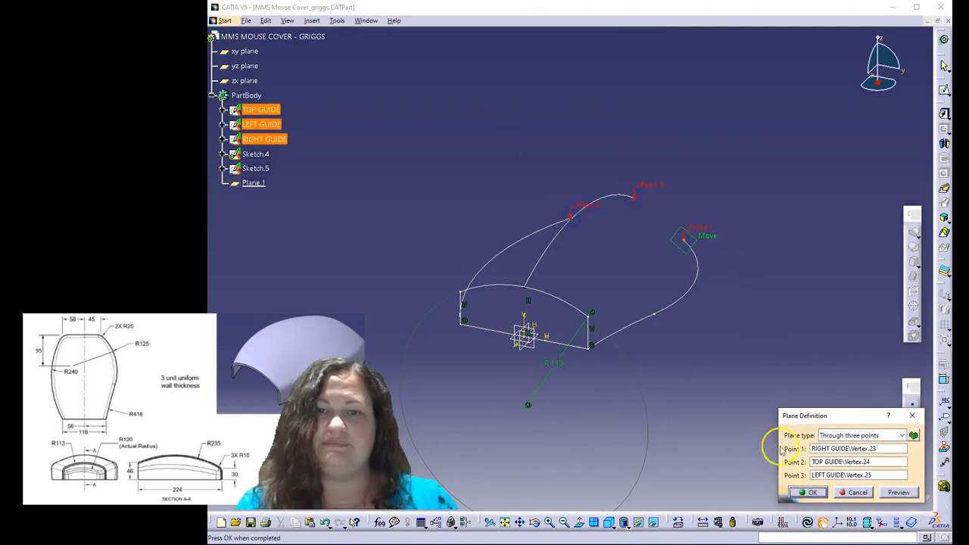
{"action": "left_click", "coordinate": [809, 493]}
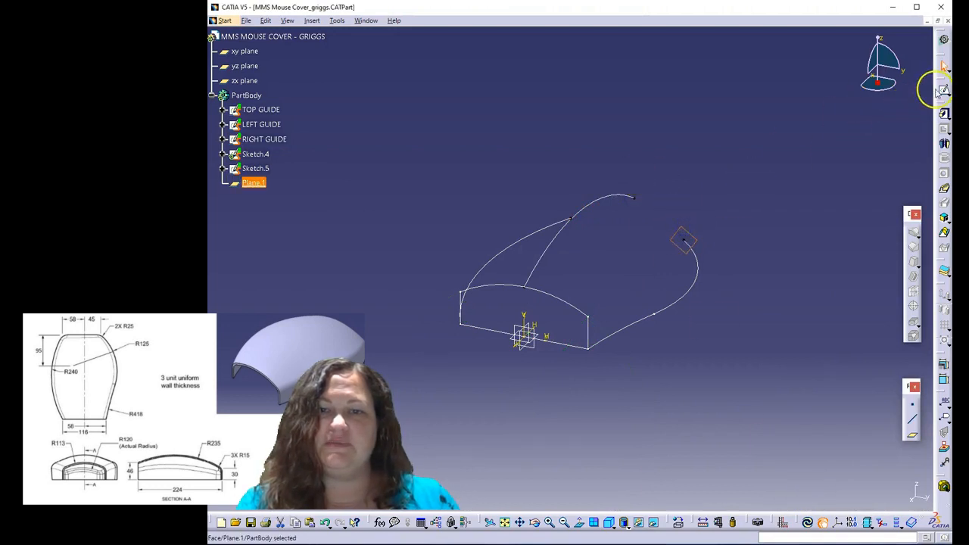
On the new rear plane, sketch a rectangle below the origin and an arc starting at its top-left corner and passing over its top edge
{"action": "left_click", "coordinate": [942, 90]}
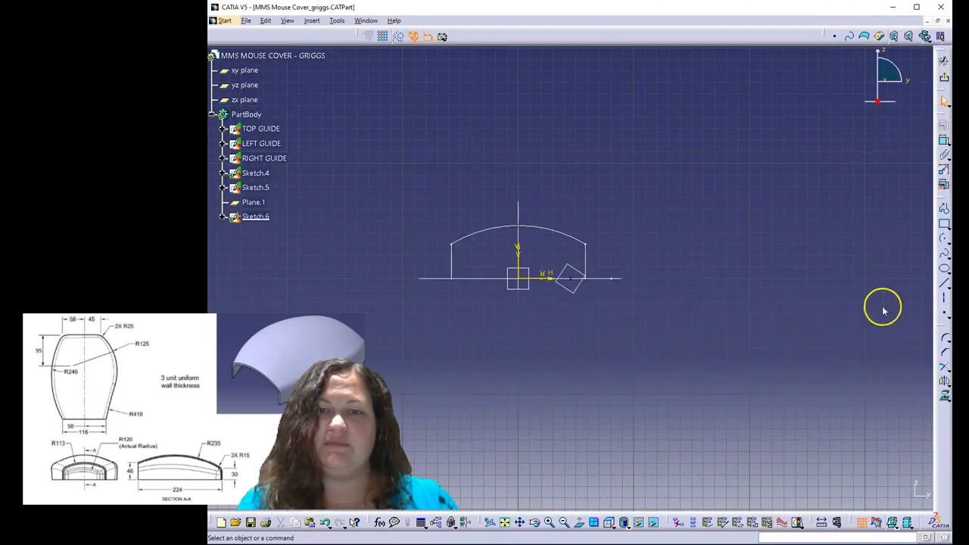
{"action": "left_click", "coordinate": [943, 224]}
{"action": "left_click", "coordinate": [482, 395]}
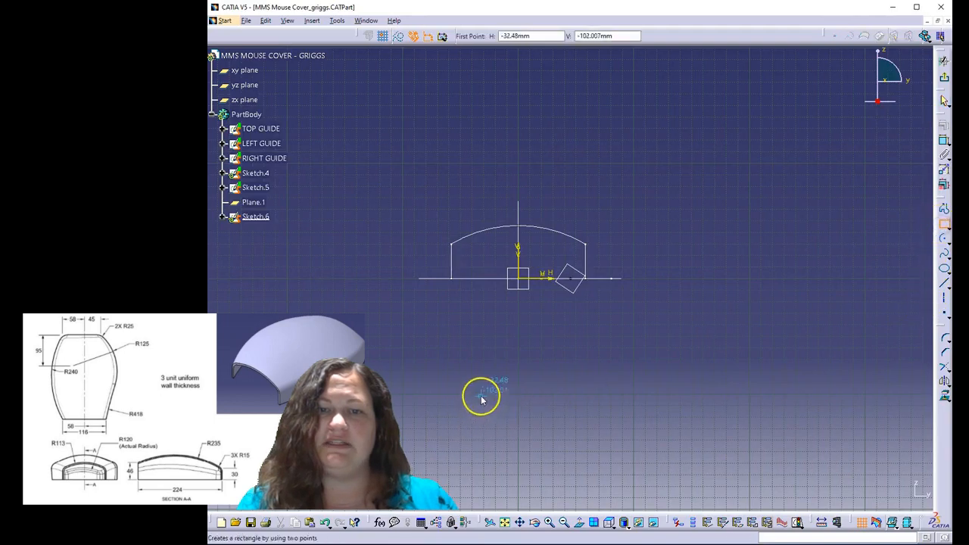
{"action": "left_click", "coordinate": [573, 340]}
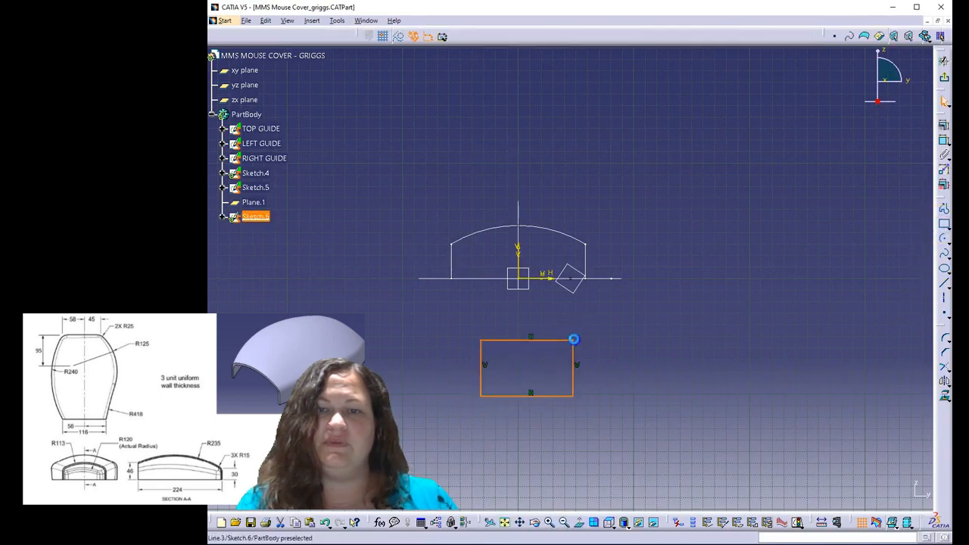
{"action": "left_click", "coordinate": [943, 240]}
{"action": "left_click", "coordinate": [542, 436]}
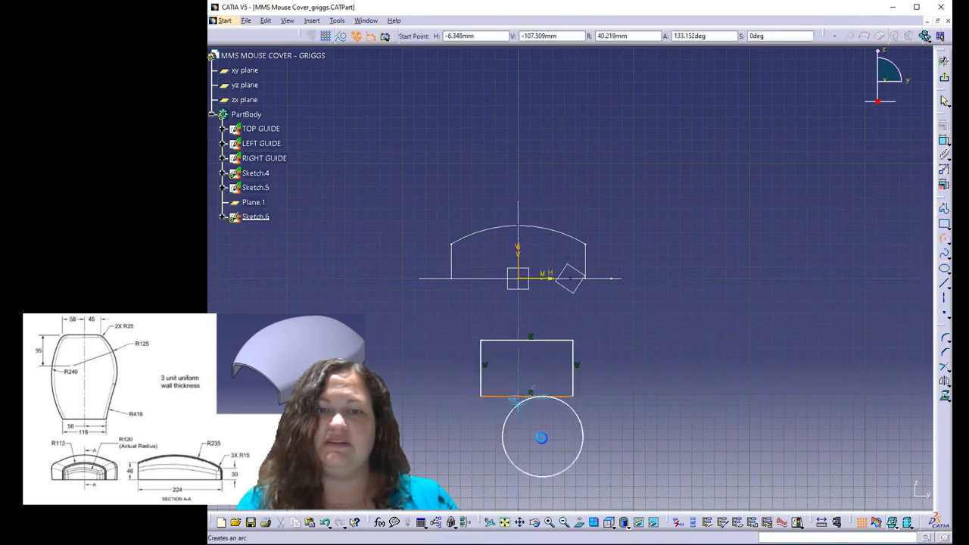
{"action": "left_click", "coordinate": [482, 340]}
{"action": "left_click", "coordinate": [558, 324]}
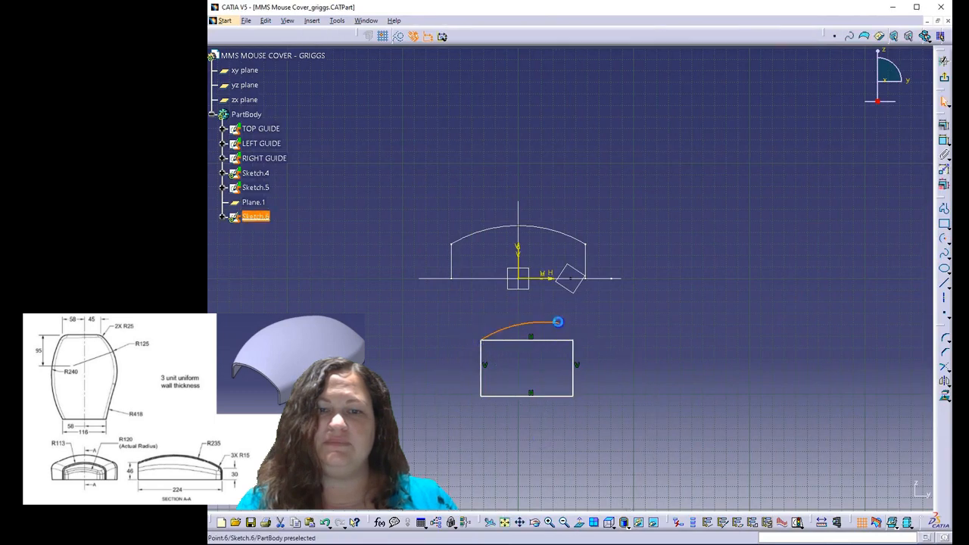
Make the arc's free end coincident with the rectangle's top-right corner and convert the rectangle's top line to construction geometry
{"action": "left_click", "coordinate": [573, 341], "text": "ctrl"}
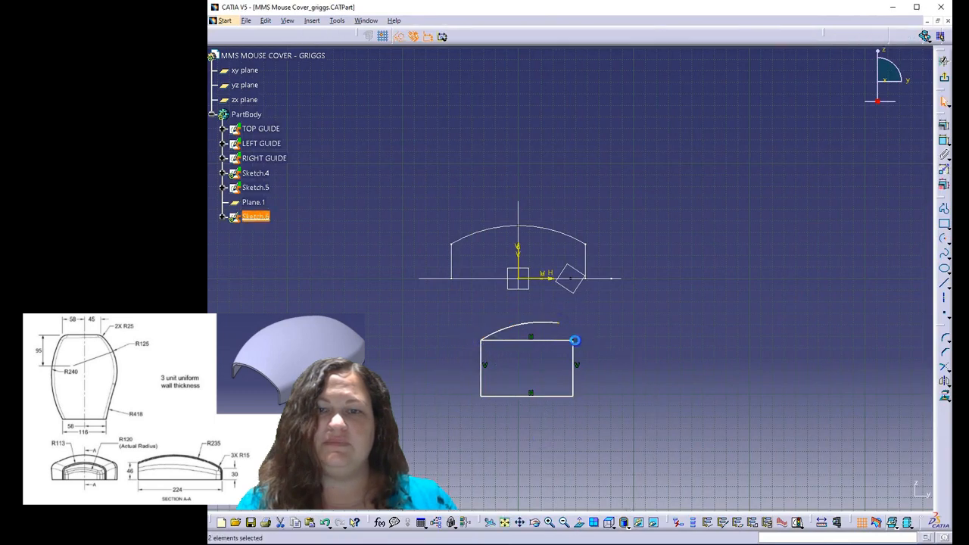
{"action": "left_click", "coordinate": [940, 124]}
{"action": "left_click", "coordinate": [871, 344]}
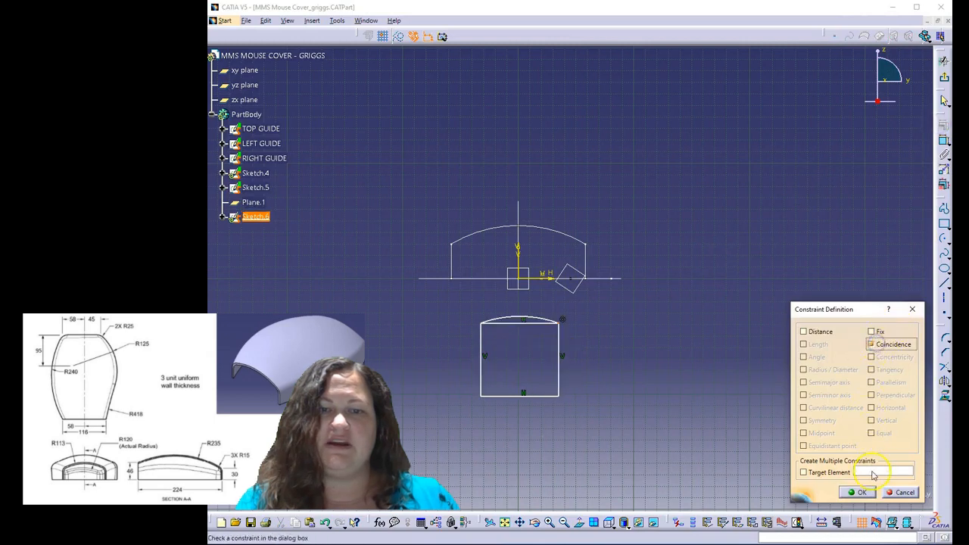
{"action": "left_click", "coordinate": [861, 492]}
{"action": "left_click", "coordinate": [537, 324]}
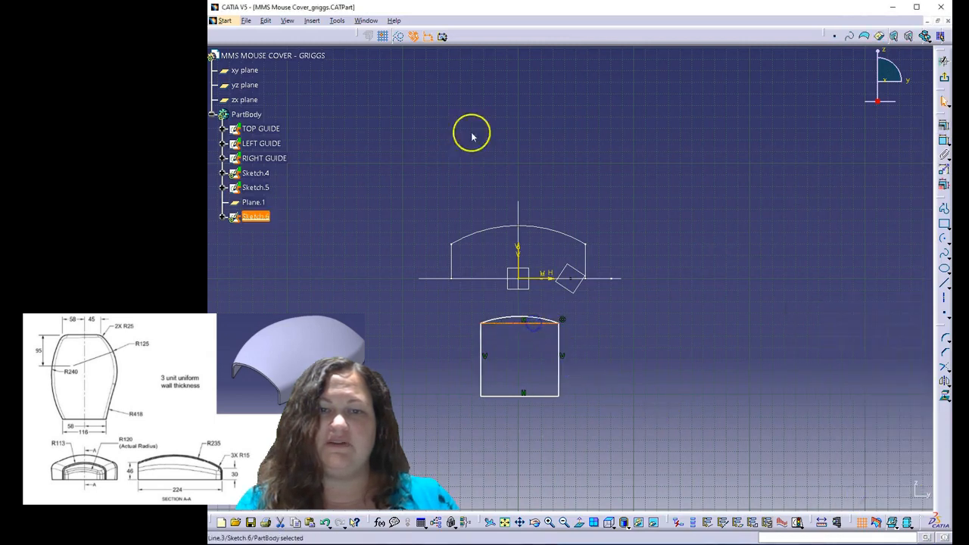
{"action": "left_click", "coordinate": [400, 36]}
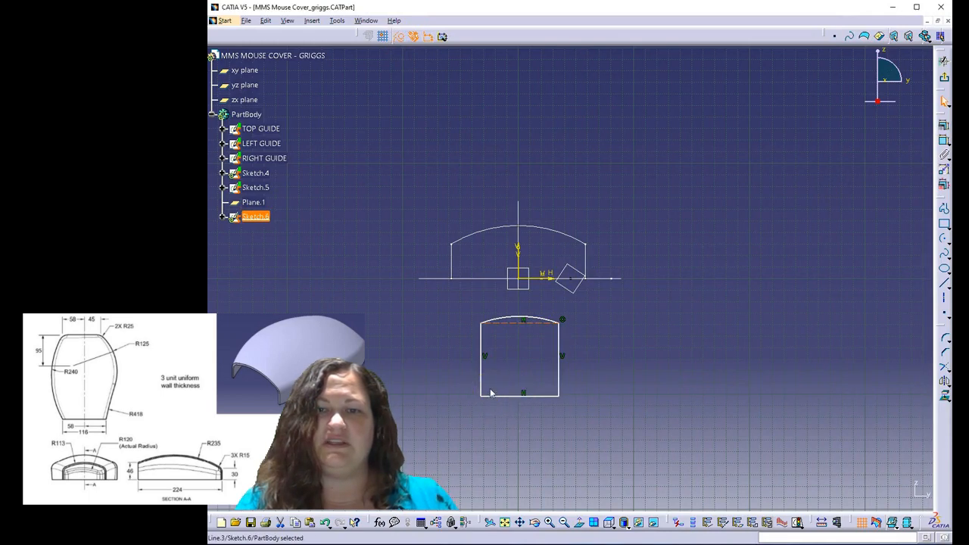
Dimension the rear profile's top arc and set its radius to 120 mm
{"action": "left_click", "coordinate": [938, 144]}
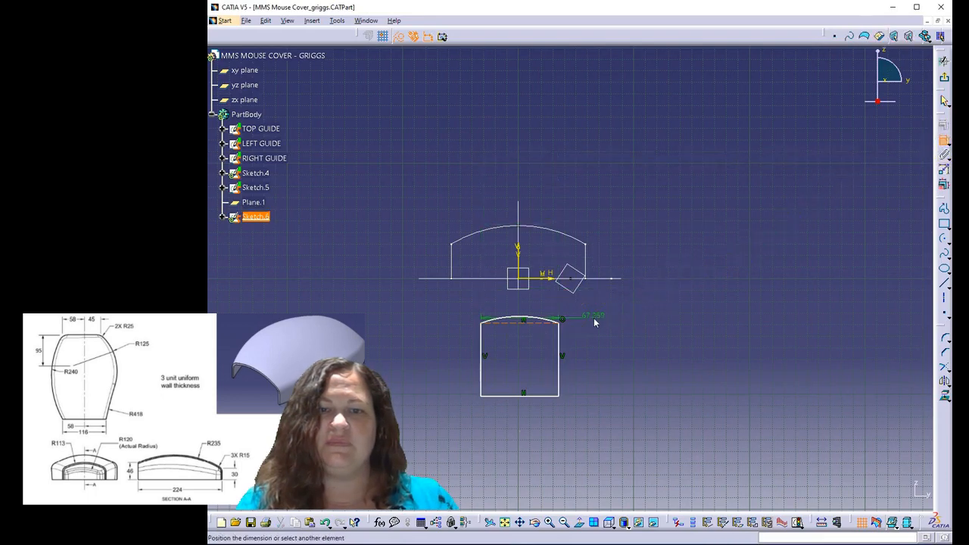
{"action": "left_click", "coordinate": [559, 320]}
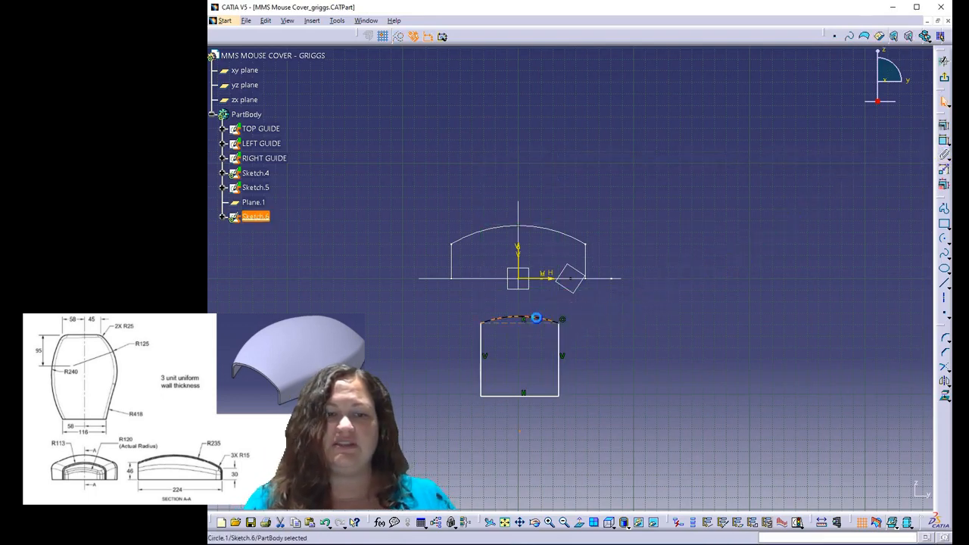
{"action": "left_click", "coordinate": [944, 140]}
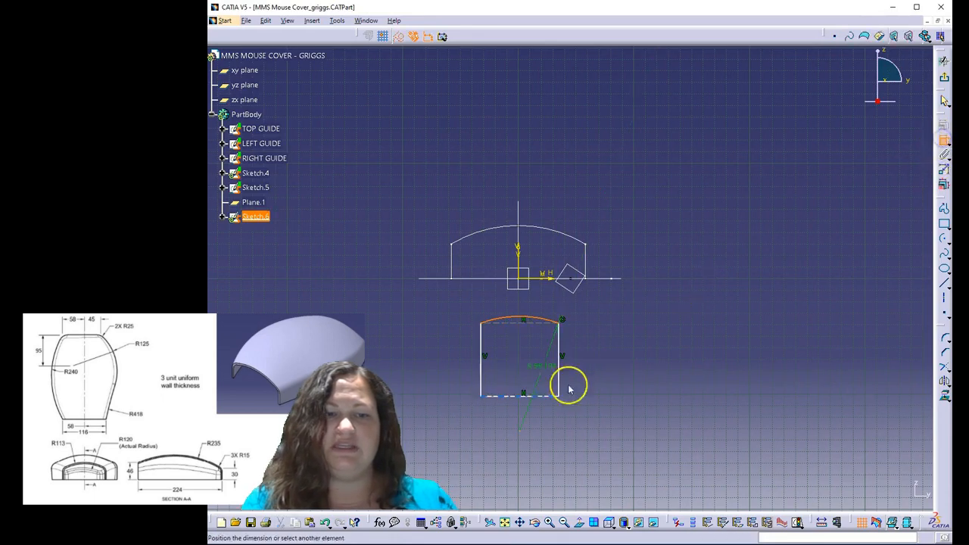
{"action": "left_click", "coordinate": [521, 413]}
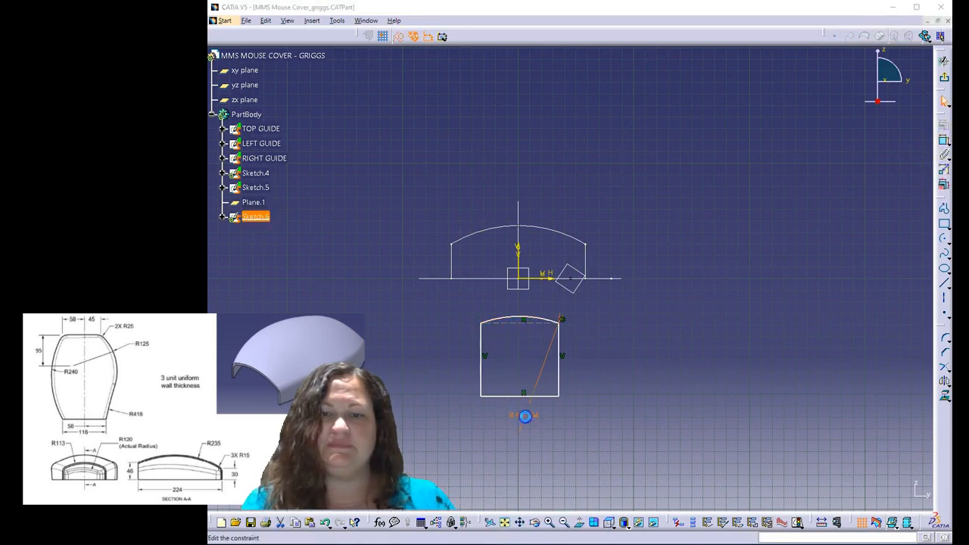
{"action": "double_click", "coordinate": [526, 418]}
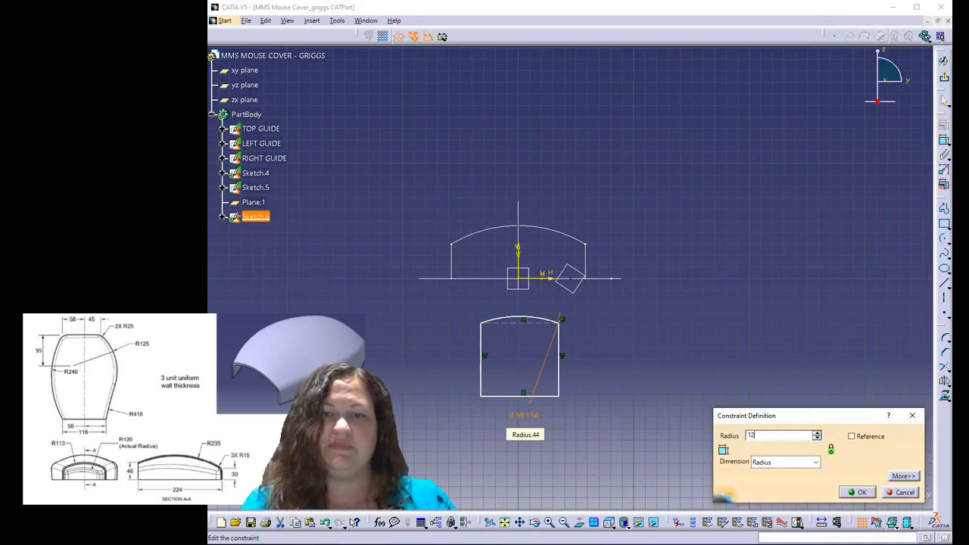
{"action": "key", "text": "Return"}
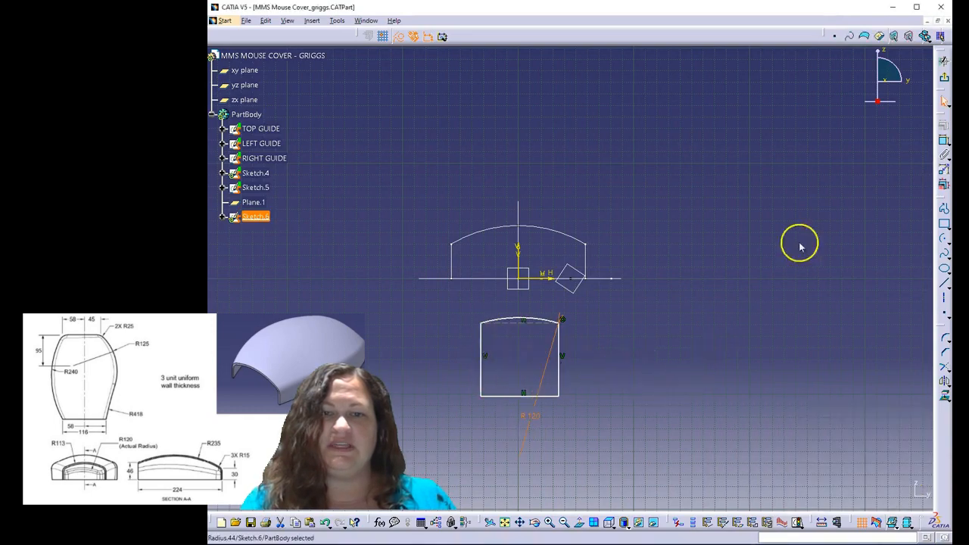
Move the rear profile up near the guide curves and make its lower-left corner coincident with the rear endpoint of the LEFT GUIDE
{"action": "middle_click_drag", "start_coordinate": [707, 277], "coordinate": [624, 337]}
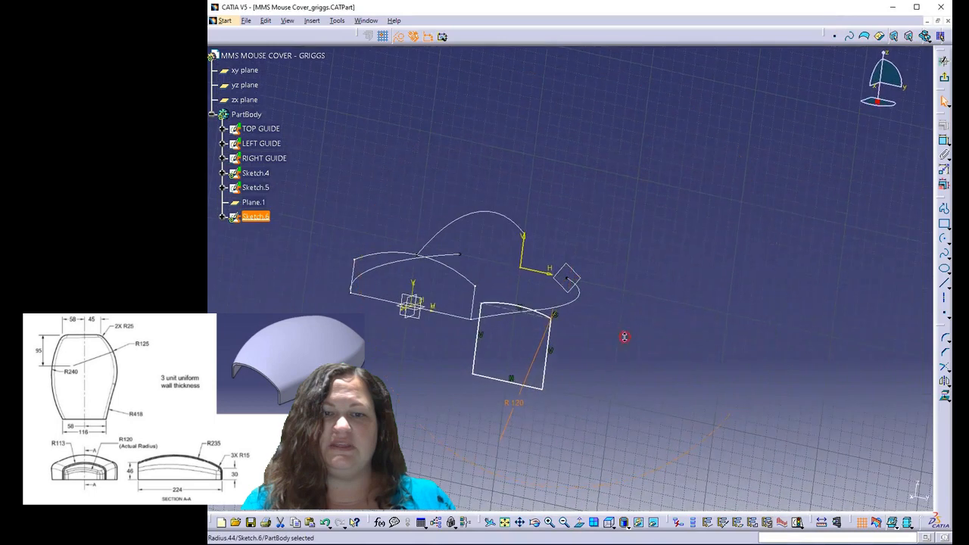
{"action": "mouse_move", "coordinate": [479, 376]}
{"action": "left_mouse_down"}
{"action": "mouse_move", "coordinate": [552, 376]}
{"action": "mouse_move", "coordinate": [577, 267]}
{"action": "mouse_move", "coordinate": [563, 269]}
{"action": "left_mouse_up"}
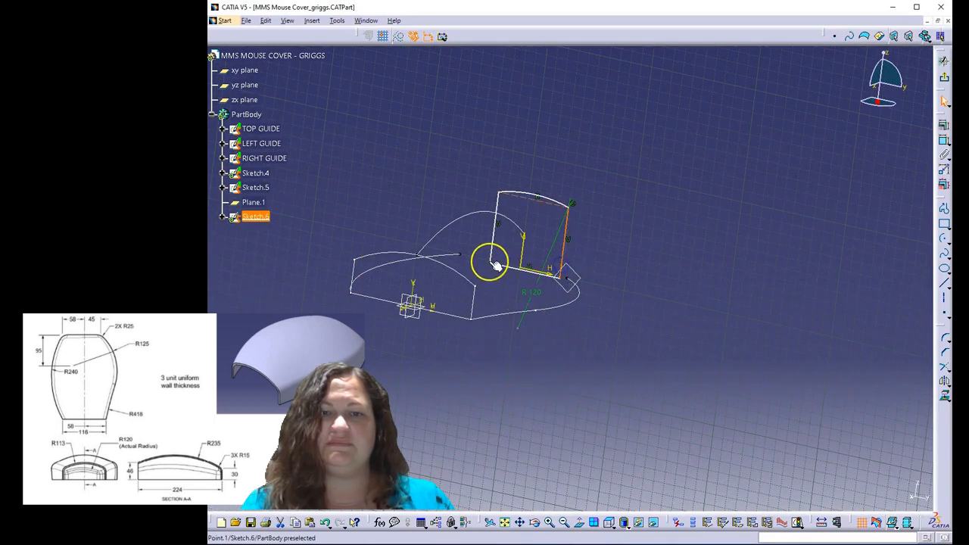
{"action": "left_click", "coordinate": [492, 263]}
{"action": "left_click", "coordinate": [466, 255], "text": "ctrl"}
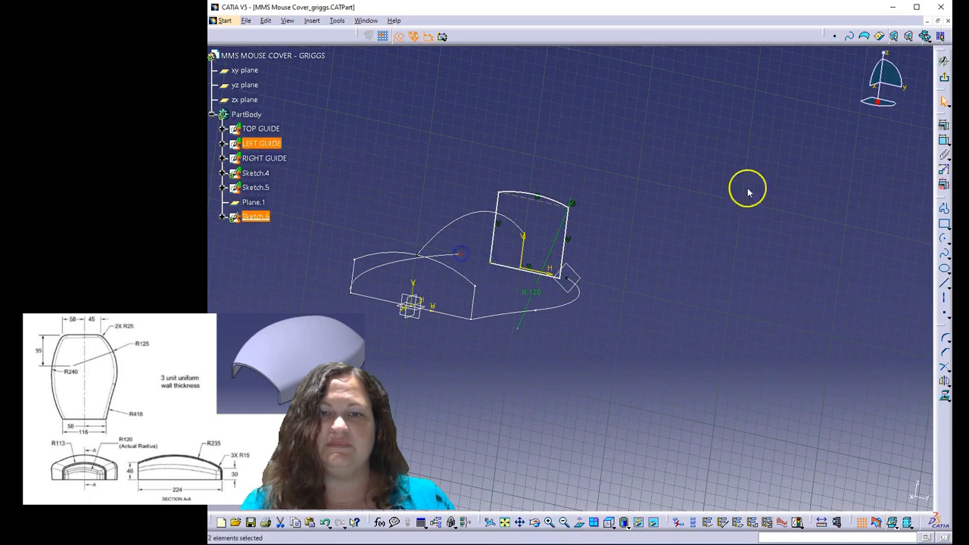
{"action": "left_click", "coordinate": [945, 124]}
{"action": "left_click", "coordinate": [871, 344]}
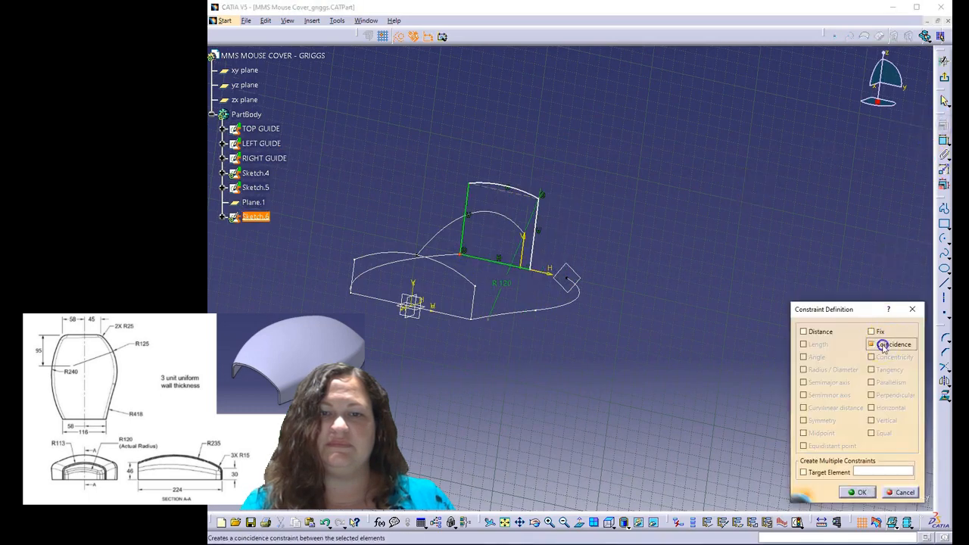
{"action": "left_click", "coordinate": [862, 492]}
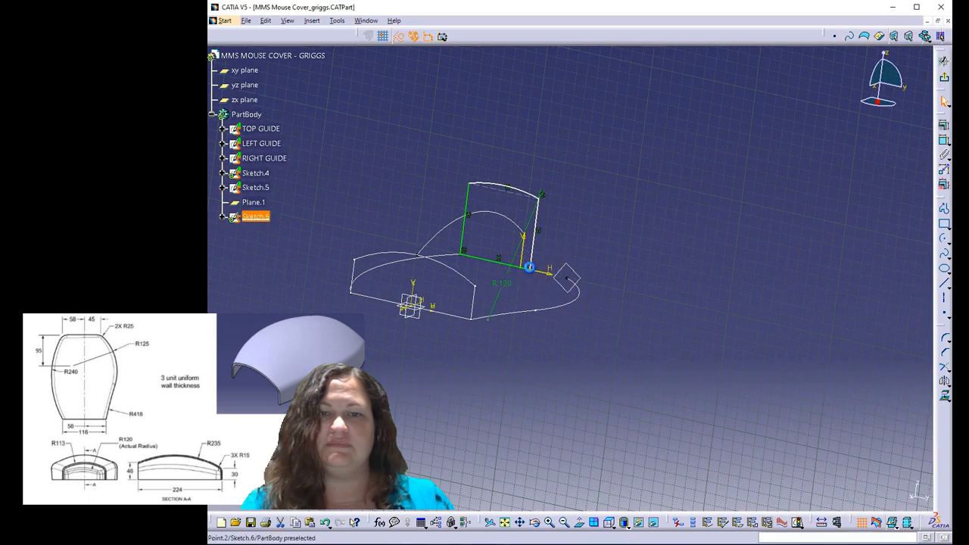
Make the rear profile's lower-right corner coincident with the rear endpoint of the RIGHT GUIDE curve
{"action": "left_click", "coordinate": [529, 267]}
{"action": "left_click", "coordinate": [567, 277], "text": "ctrl"}
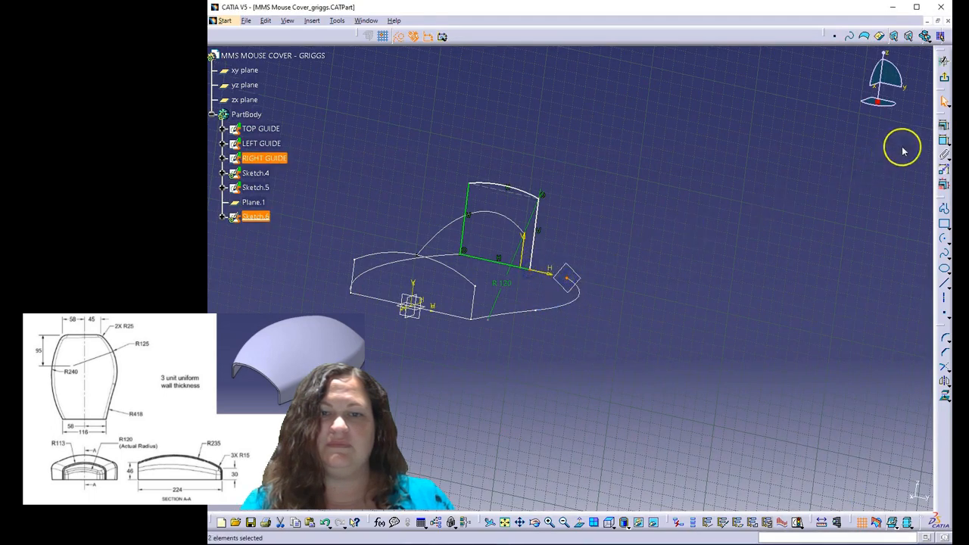
{"action": "left_click", "coordinate": [941, 125]}
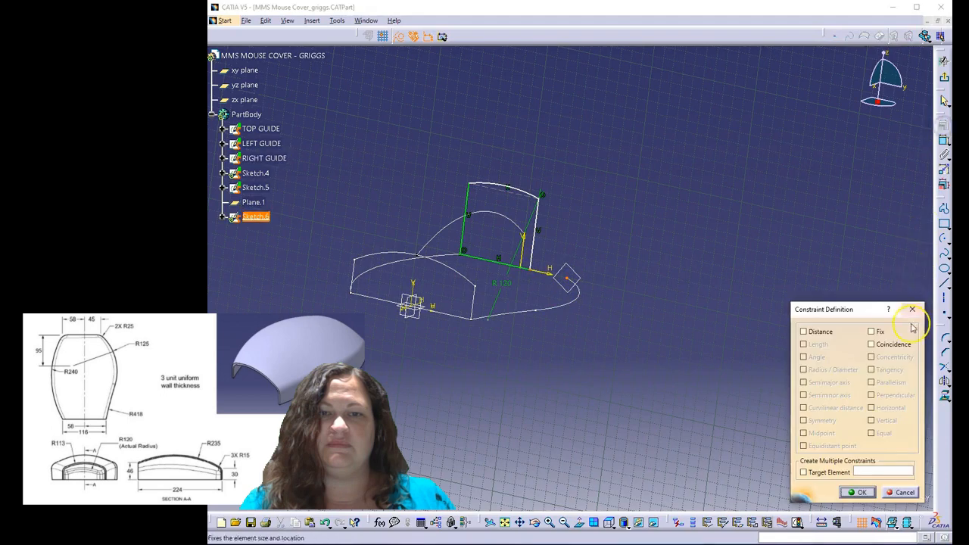
{"action": "left_click", "coordinate": [893, 344]}
{"action": "left_click", "coordinate": [855, 493]}
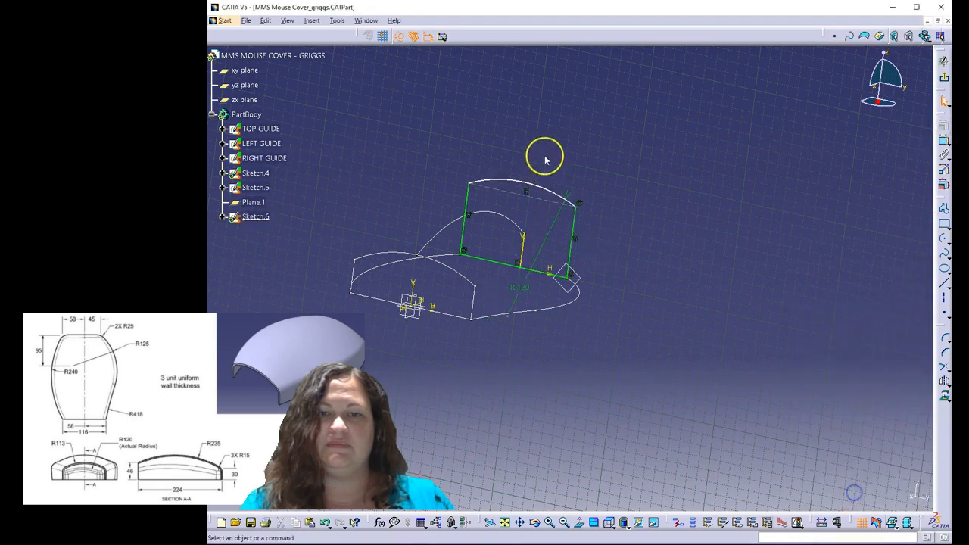
Lower the rear profile's top arc, make it coincident with the rear endpoint of the TOP GUIDE curve, and exit the sketch
{"action": "left_click_drag", "start_coordinate": [541, 156], "coordinate": [538, 240]}
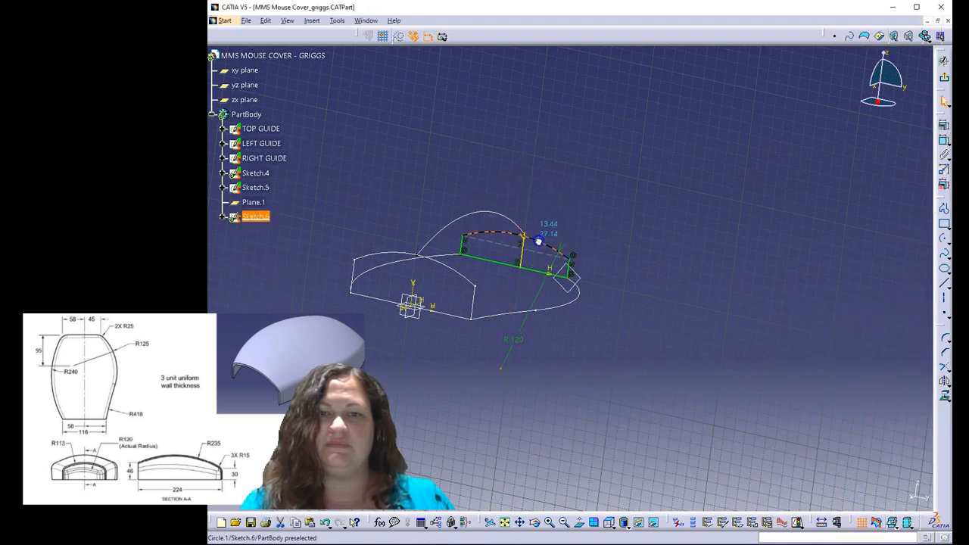
{"action": "left_click", "coordinate": [524, 233], "text": "ctrl"}
{"action": "left_click", "coordinate": [943, 136]}
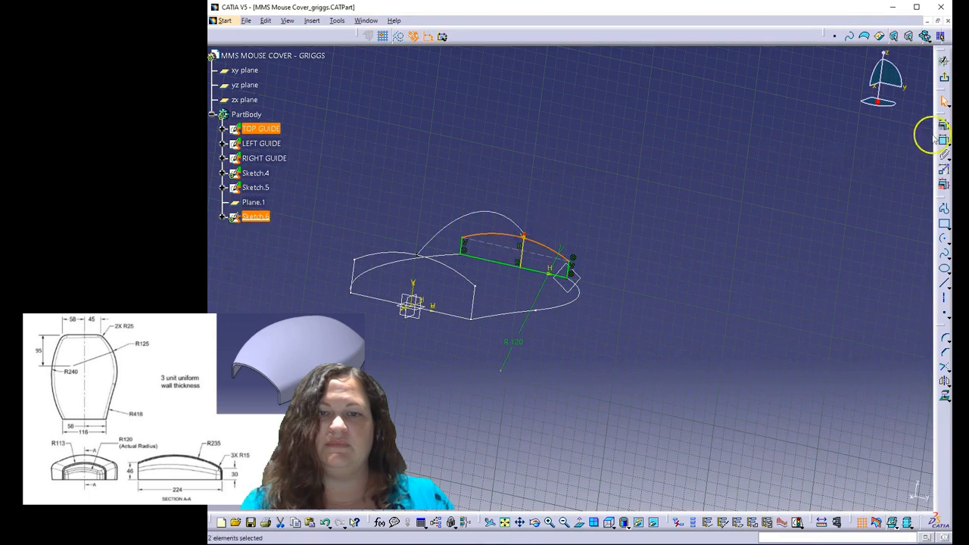
{"action": "left_click", "coordinate": [875, 347]}
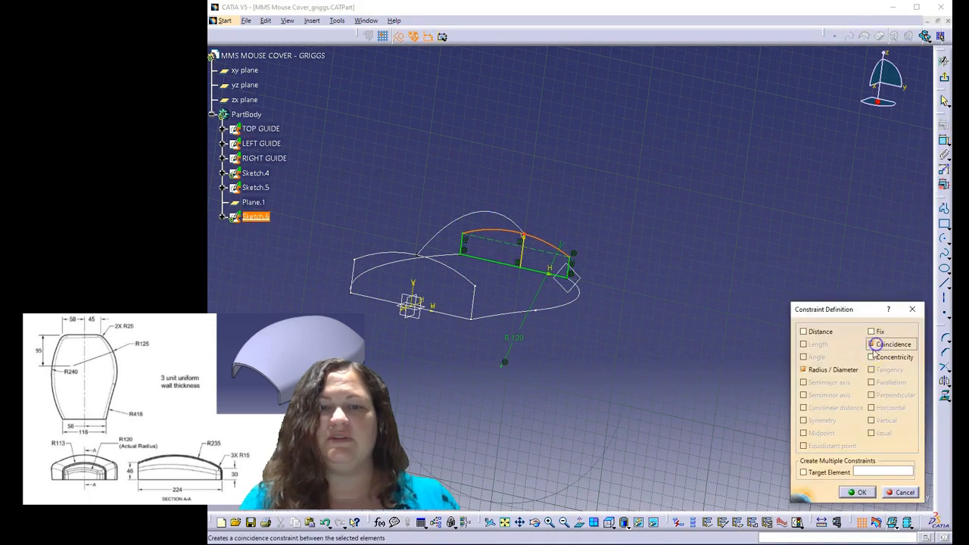
{"action": "left_click", "coordinate": [858, 493]}
{"action": "left_click", "coordinate": [636, 279]}
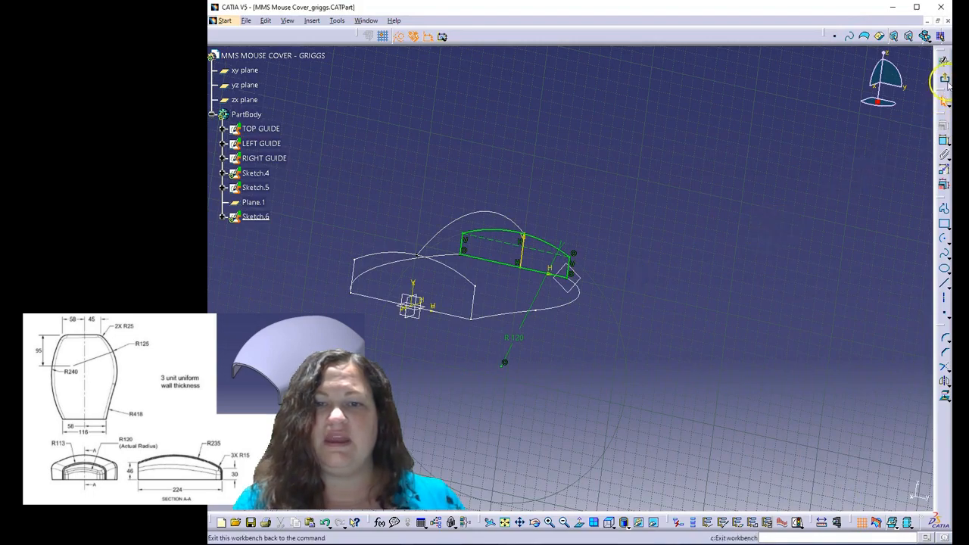
{"action": "left_click", "coordinate": [944, 101]}
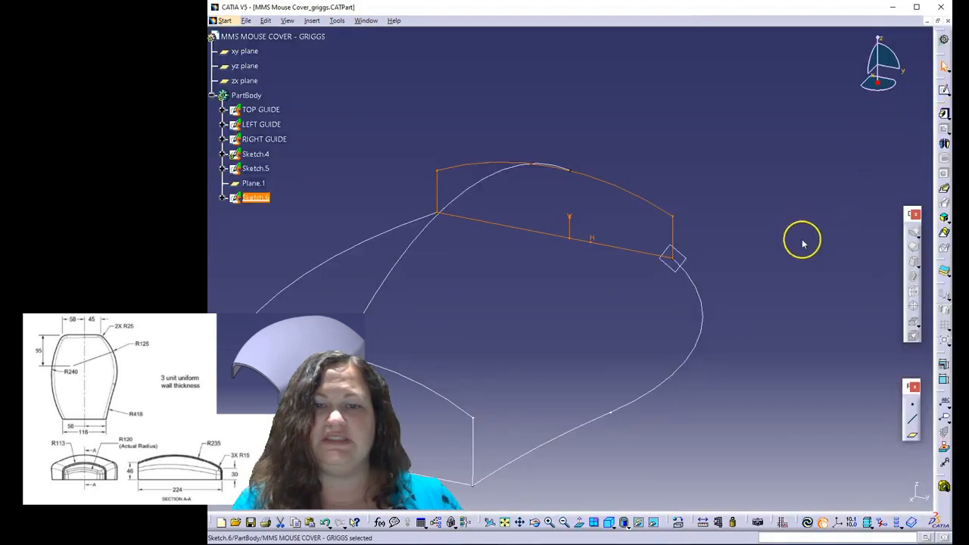
{"action": "left_click", "coordinate": [506, 523]}
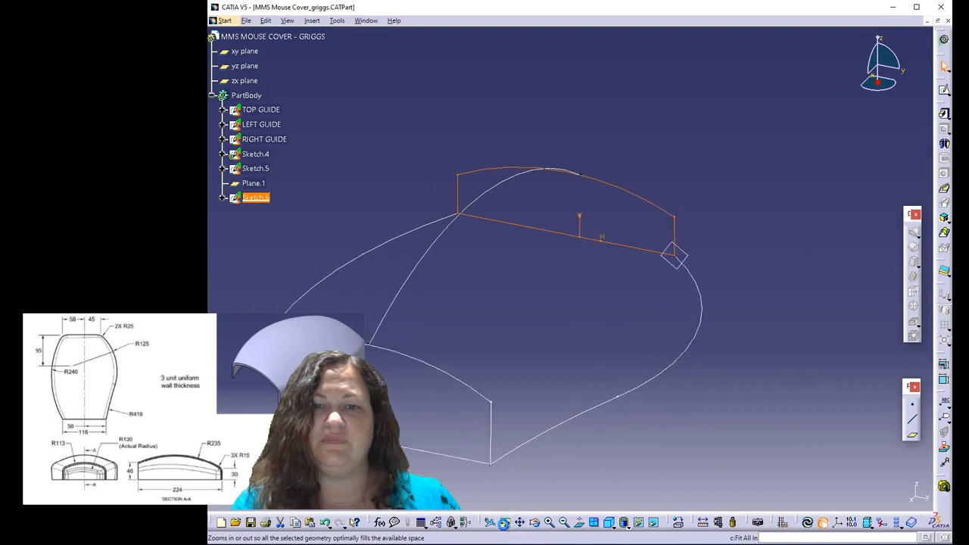
Start a Multi-sections Solid using the front profile and the rear profile as its two sections
{"action": "left_click", "coordinate": [692, 344]}
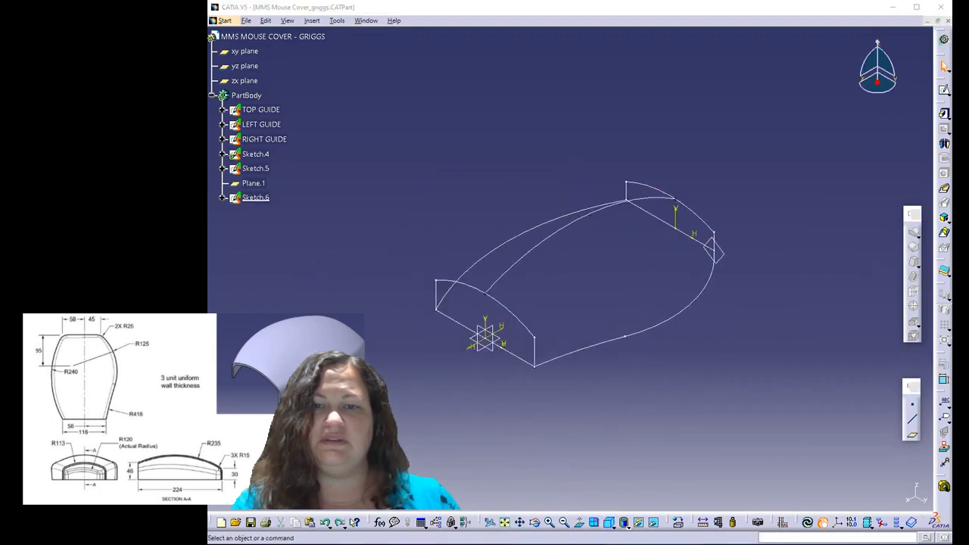
{"action": "left_click", "coordinate": [944, 232]}
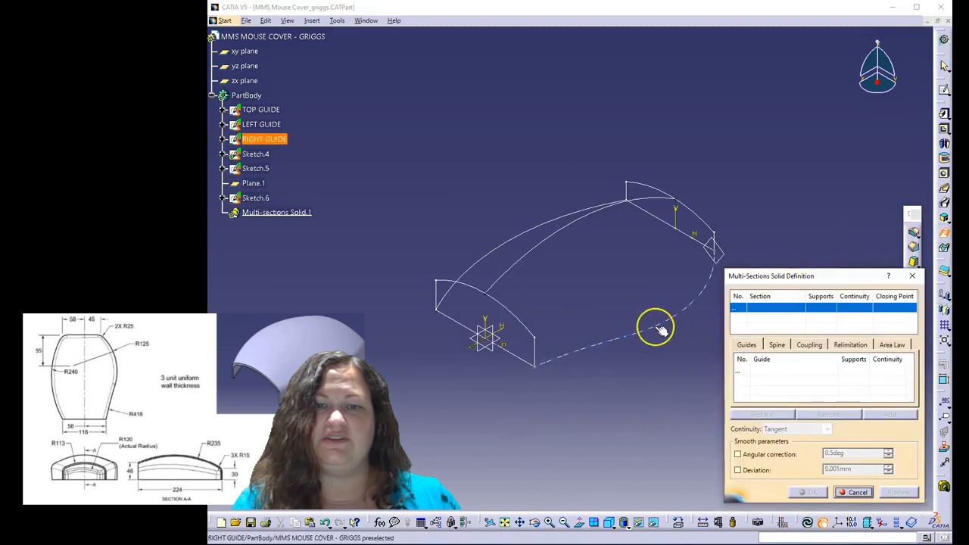
{"action": "left_click", "coordinate": [523, 327]}
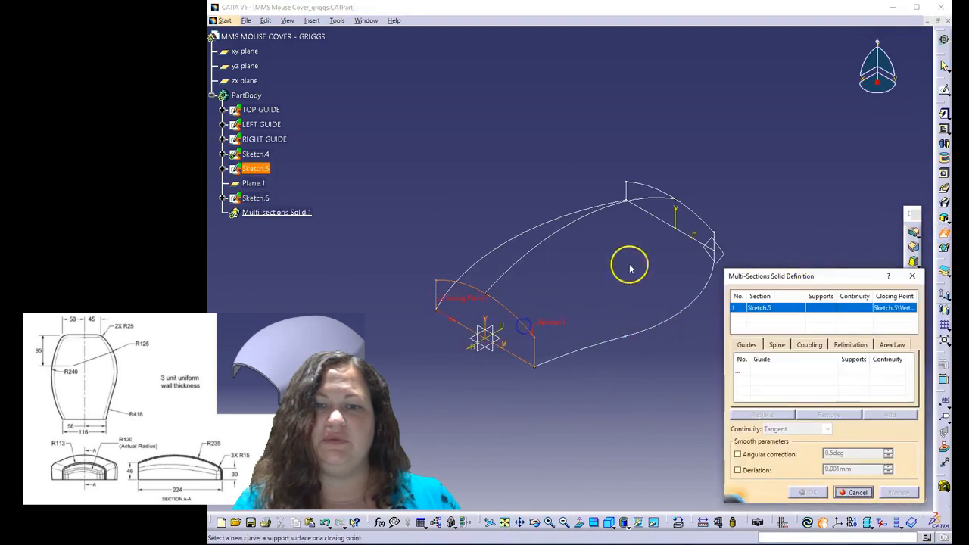
{"action": "left_click", "coordinate": [695, 224]}
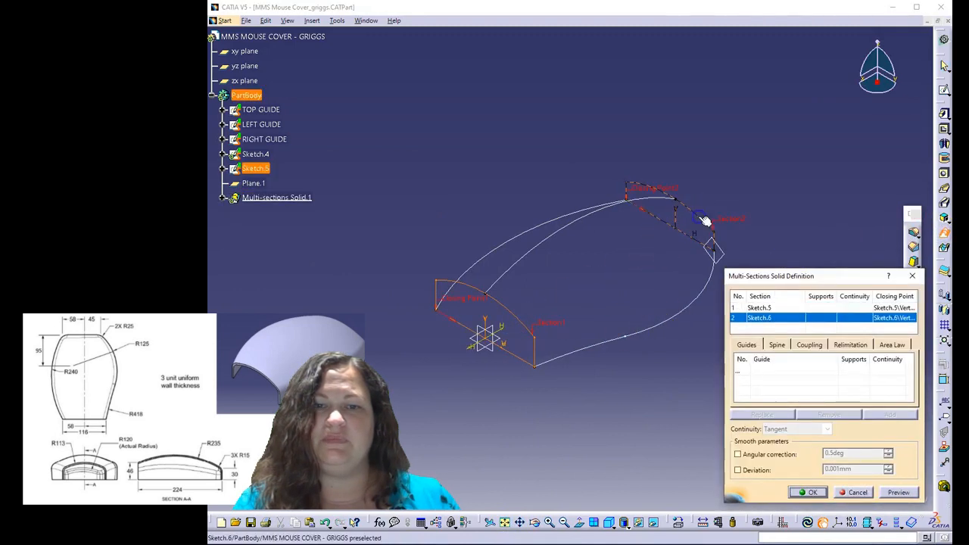
Replace the closing points of the front and rear sections with each profile's upper-right corner and preview the solid
{"action": "left_click", "coordinate": [461, 302]}
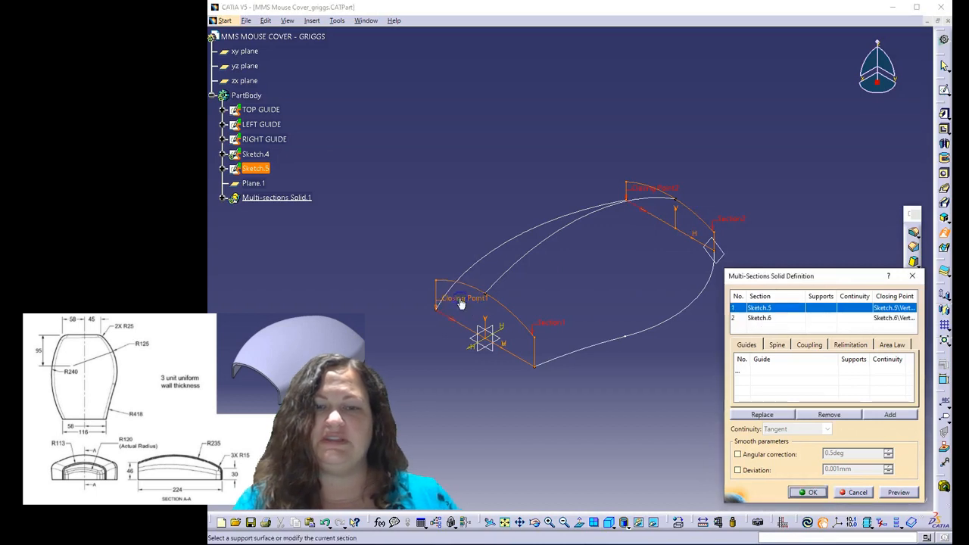
{"action": "right_click", "coordinate": [460, 301]}
{"action": "left_click", "coordinate": [501, 369]}
{"action": "left_click", "coordinate": [534, 338]}
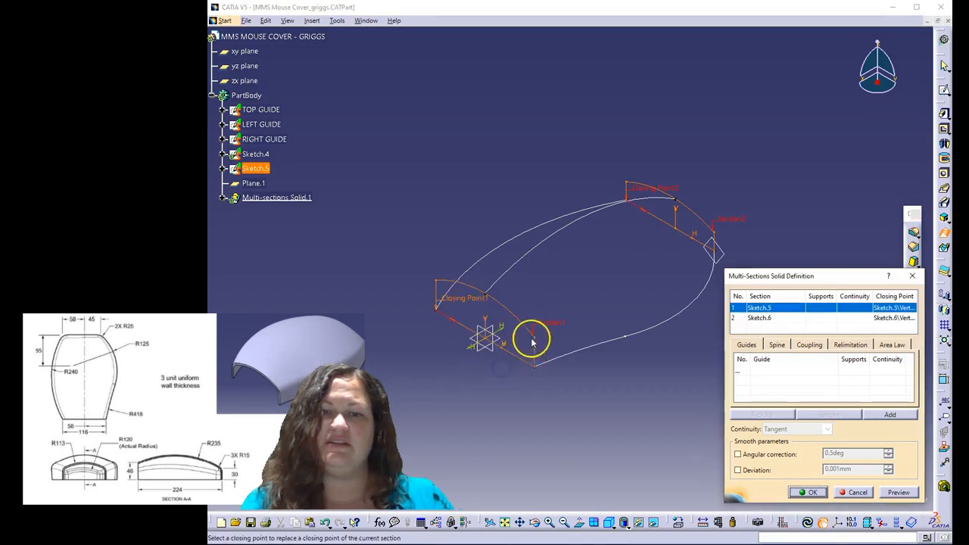
{"action": "right_click", "coordinate": [640, 195]}
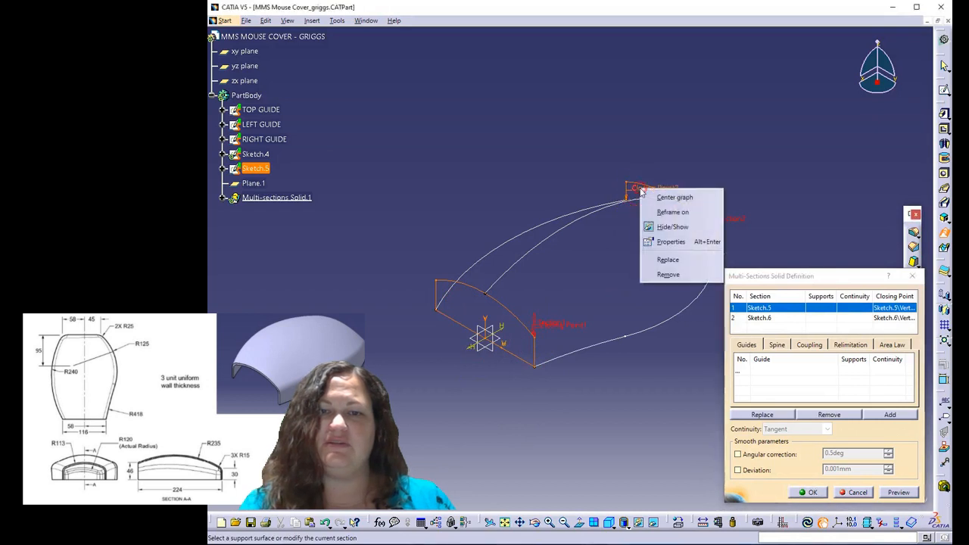
{"action": "left_click", "coordinate": [673, 260]}
{"action": "left_click", "coordinate": [715, 231]}
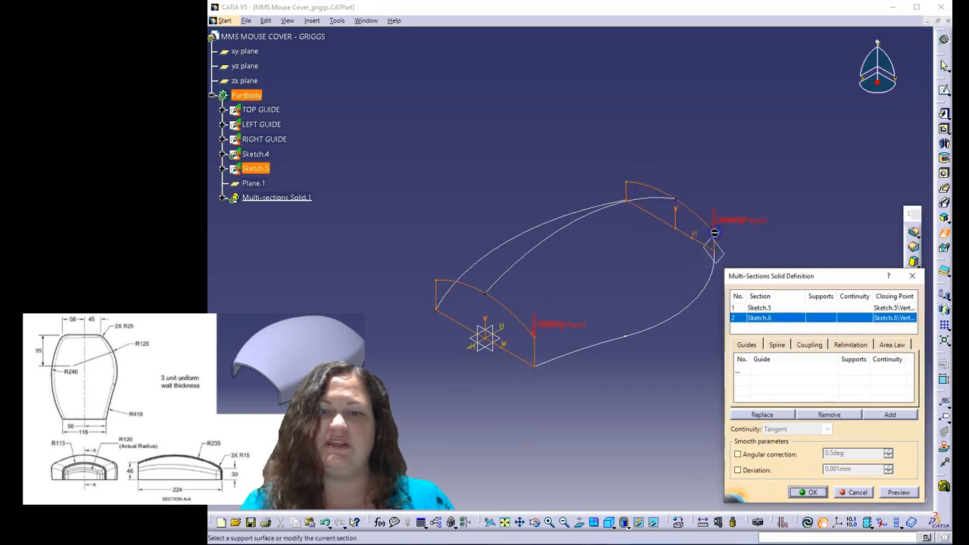
{"action": "left_click", "coordinate": [898, 492]}
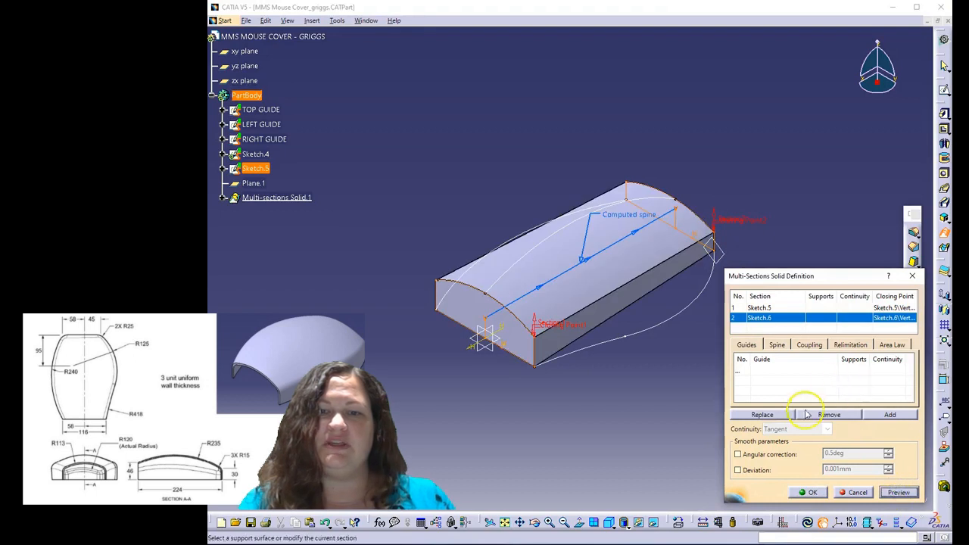
Add the RIGHT GUIDE, TOP GUIDE and LEFT GUIDE sketches as guide curves and create the multi-sections solid
{"action": "left_click", "coordinate": [765, 371]}
{"action": "left_click", "coordinate": [679, 324]}
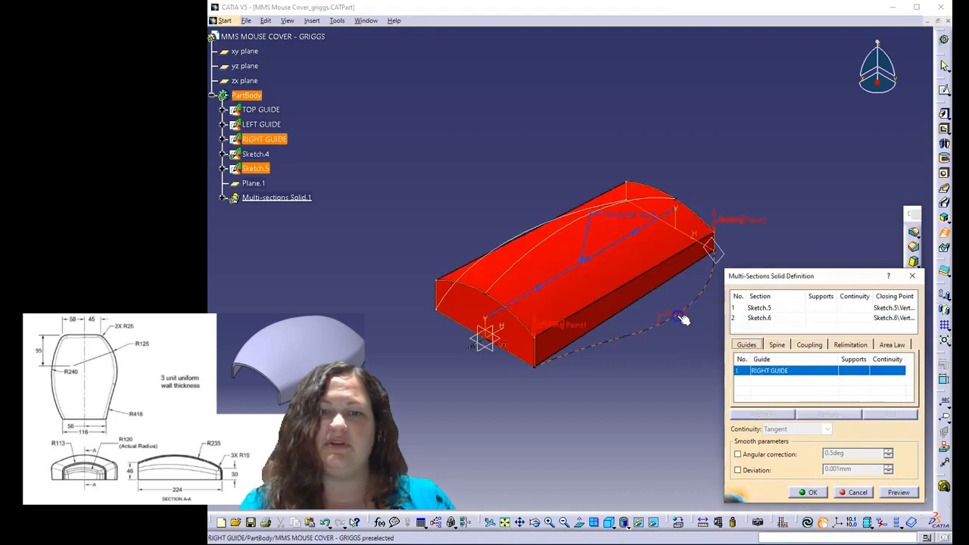
{"action": "left_click", "coordinate": [567, 226]}
{"action": "left_click", "coordinate": [558, 228]}
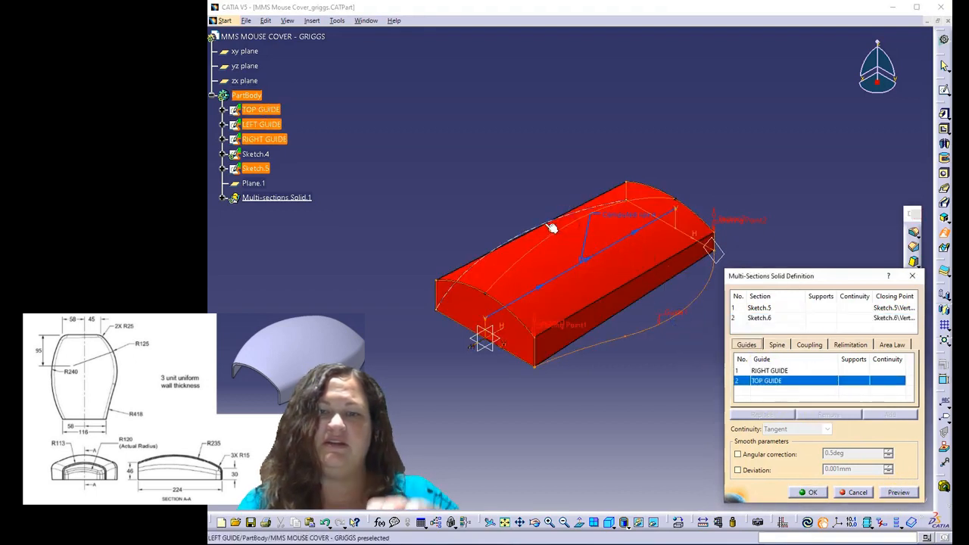
{"action": "left_click", "coordinate": [898, 492]}
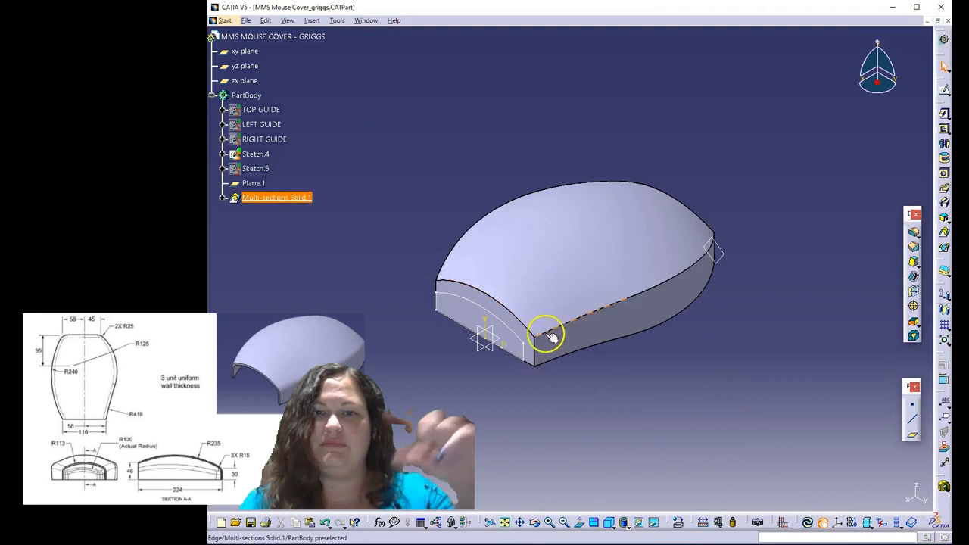
Fillet the solid's two upper side edges and upper rear edge with a 15 mm radius
{"action": "left_click", "coordinate": [672, 290]}
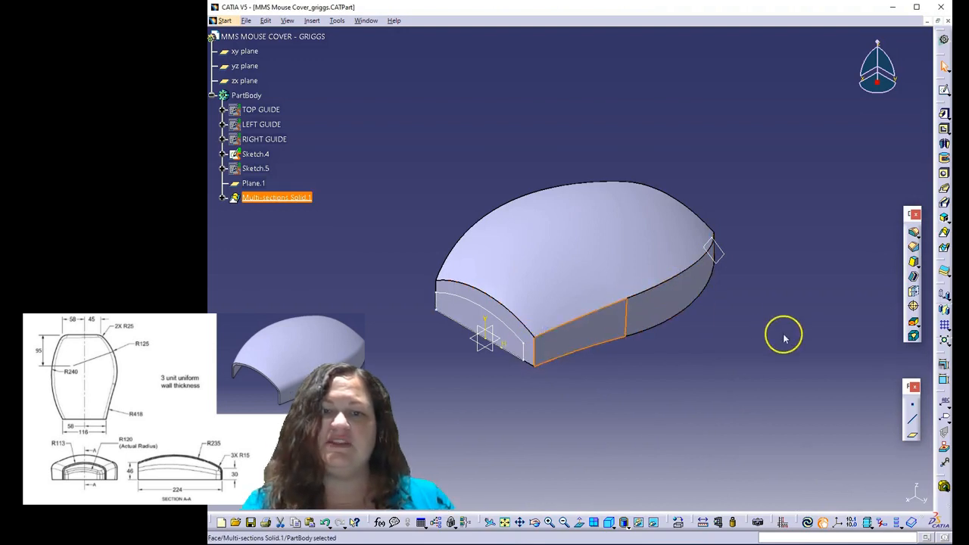
{"action": "middle_click_drag", "start_coordinate": [781, 331], "coordinate": [603, 380]}
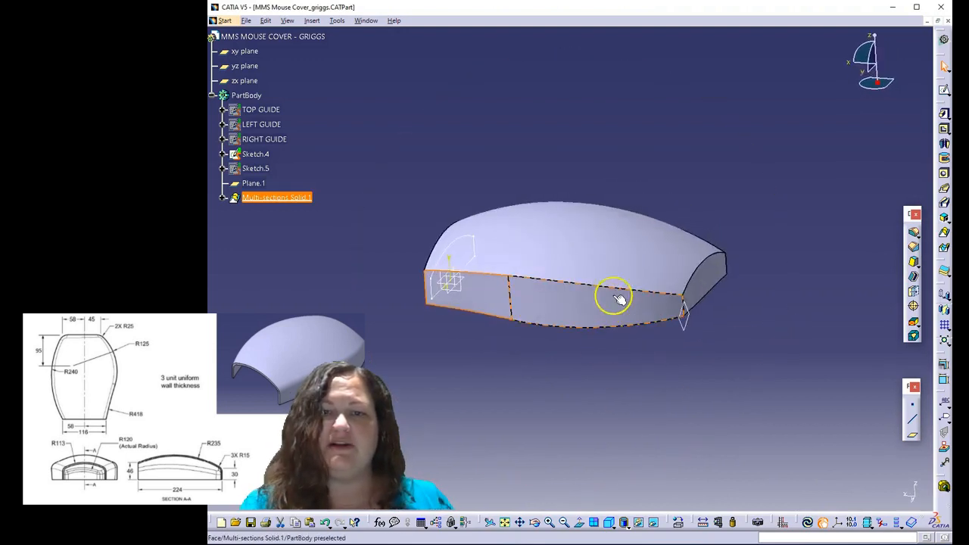
{"action": "middle_click_drag", "start_coordinate": [761, 298], "coordinate": [602, 377]}
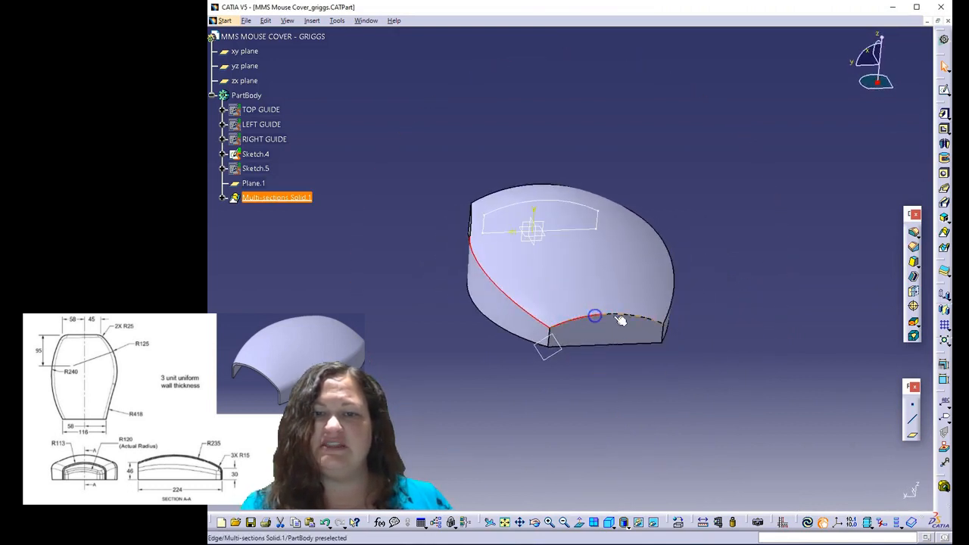
{"action": "middle_click_drag", "start_coordinate": [727, 323], "coordinate": [583, 294]}
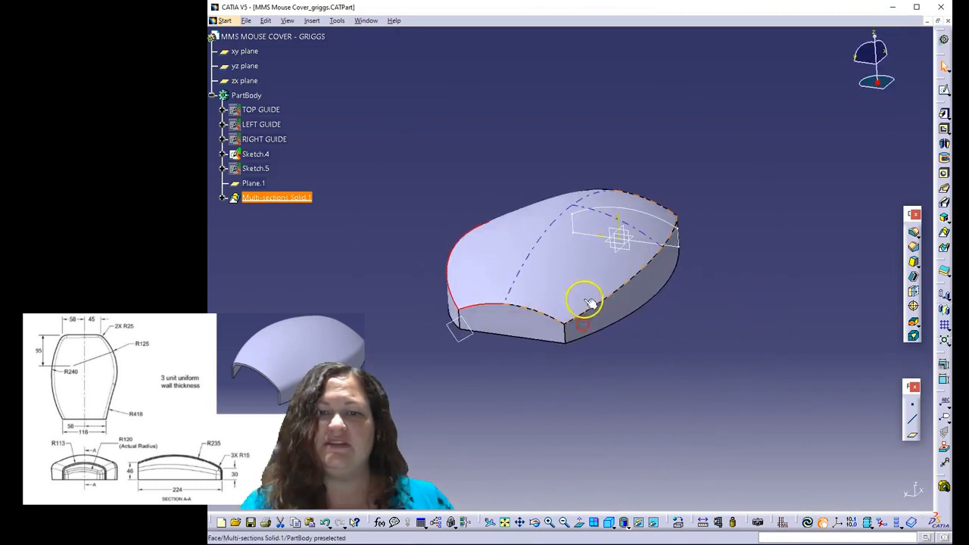
{"action": "left_click", "coordinate": [606, 305], "text": "ctrl"}
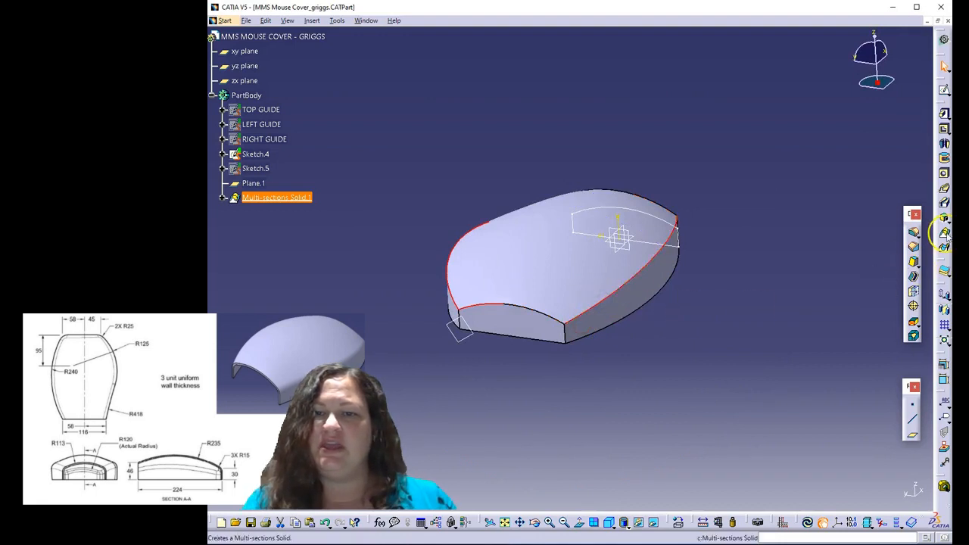
{"action": "left_click", "coordinate": [915, 232]}
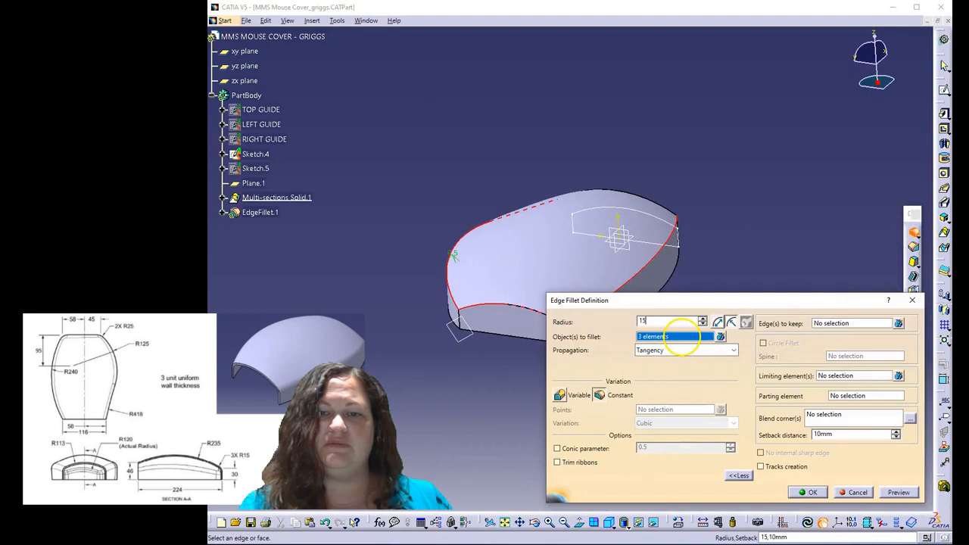
{"action": "left_click", "coordinate": [809, 492]}
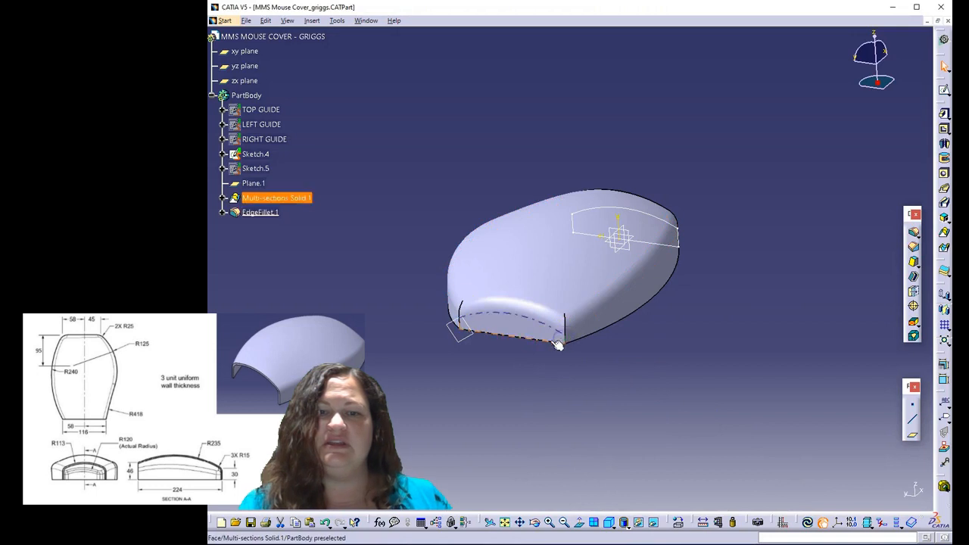
Fillet the two vertical corner edges at the rear of the mouse cover with a 25 mm radius
{"action": "left_click", "coordinate": [563, 338]}
{"action": "left_click", "coordinate": [483, 333]}
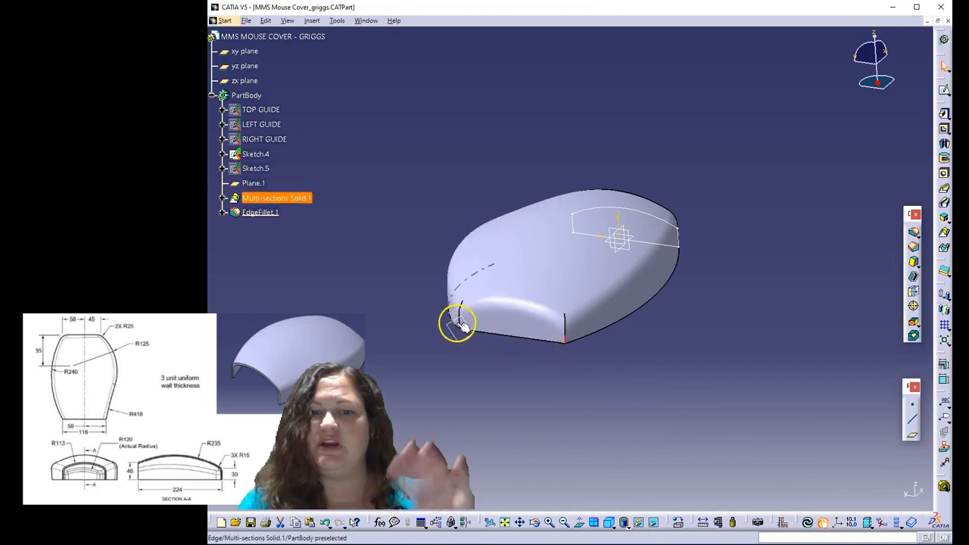
{"action": "left_click", "coordinate": [460, 323]}
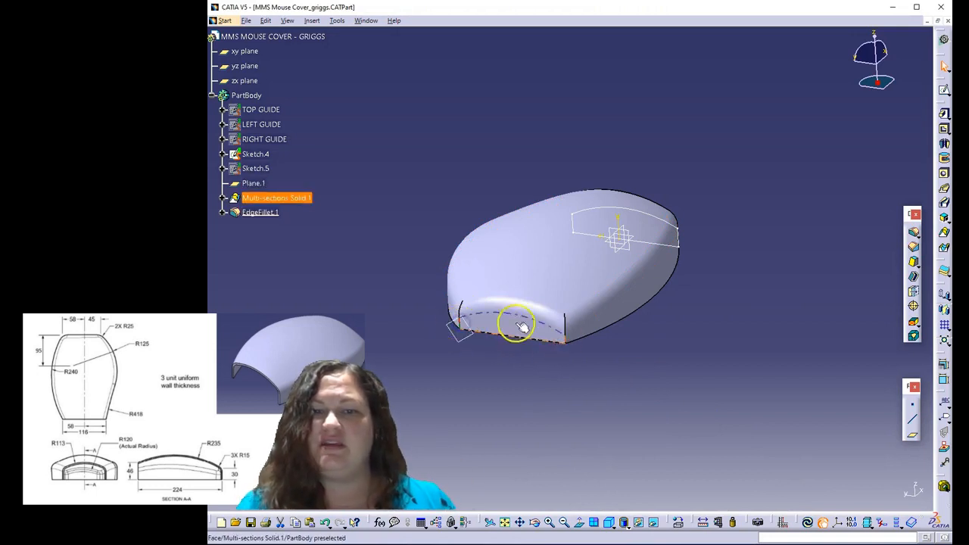
{"action": "left_click", "coordinate": [565, 337]}
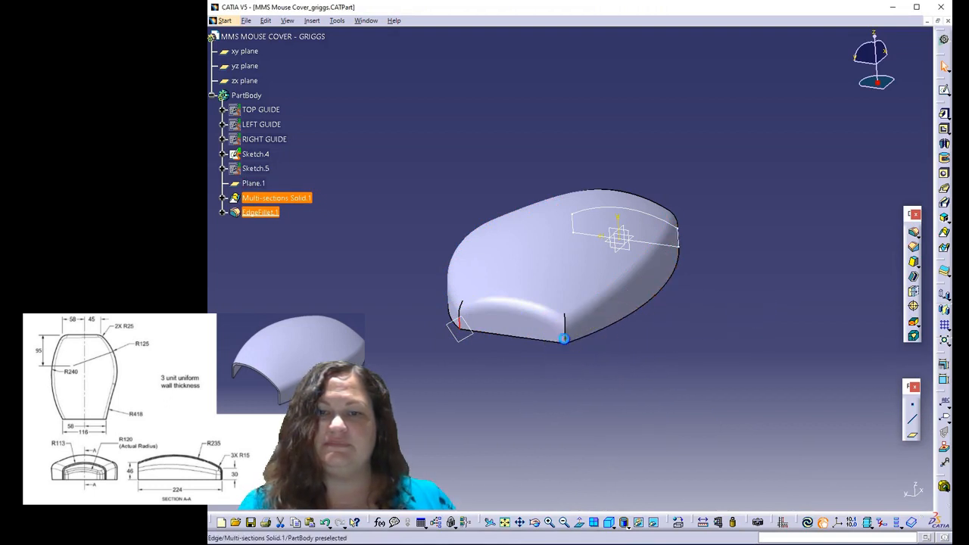
{"action": "left_click", "coordinate": [564, 337]}
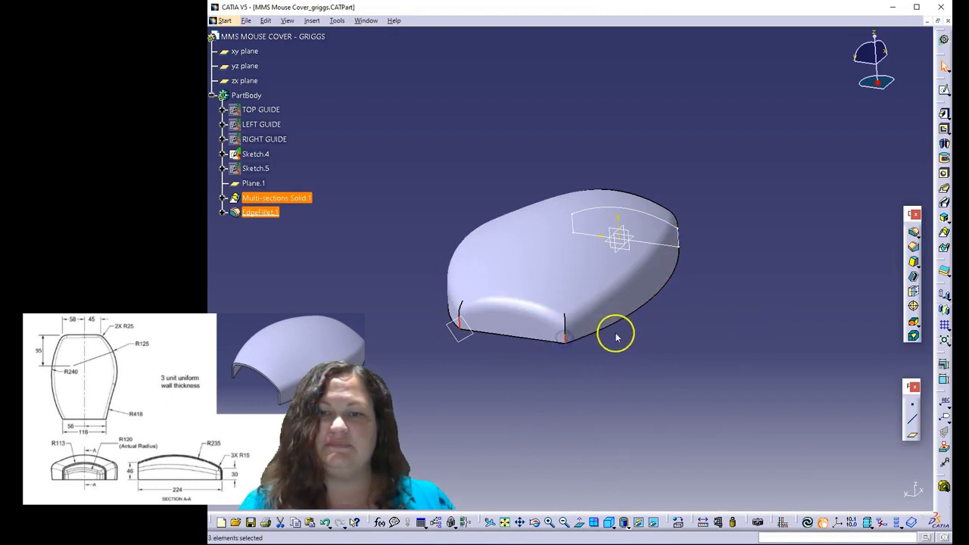
{"action": "left_click", "coordinate": [914, 231]}
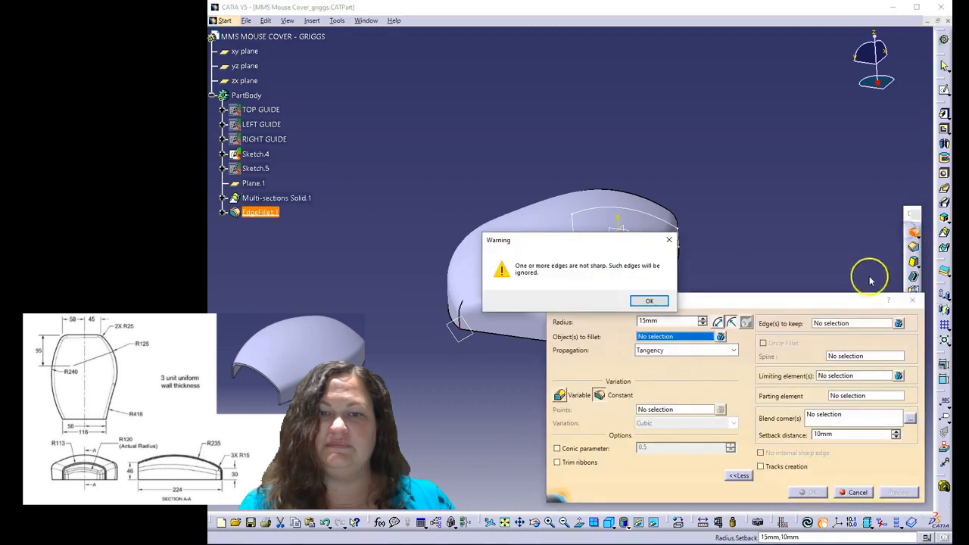
{"action": "left_click", "coordinate": [649, 301]}
{"action": "left_click_drag", "start_coordinate": [653, 308], "coordinate": [741, 327]}
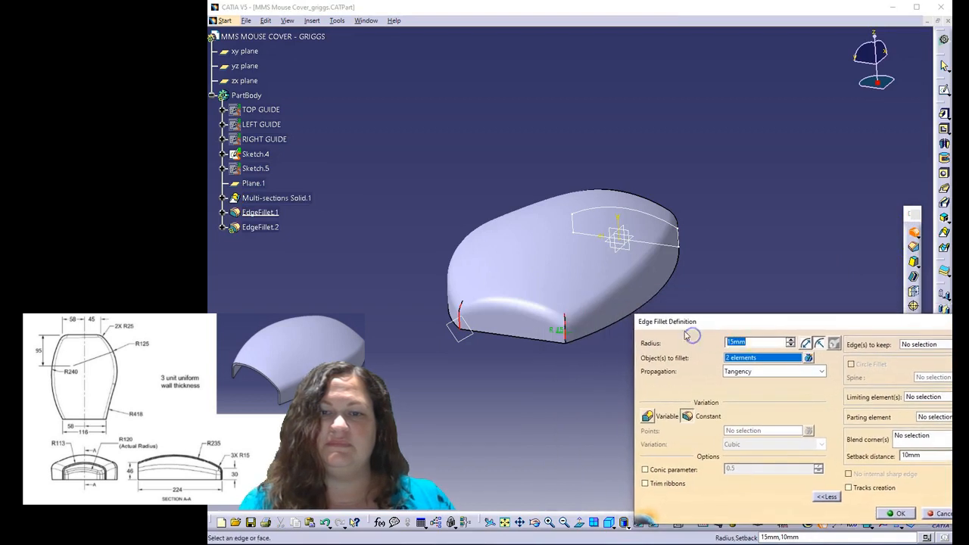
{"action": "left_click", "coordinate": [896, 514]}
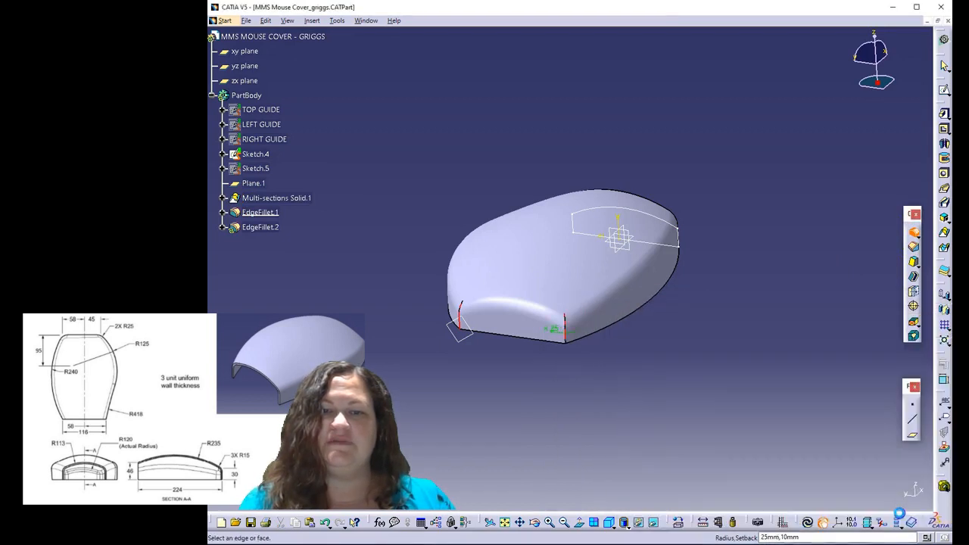
{"action": "left_click", "coordinate": [598, 387]}
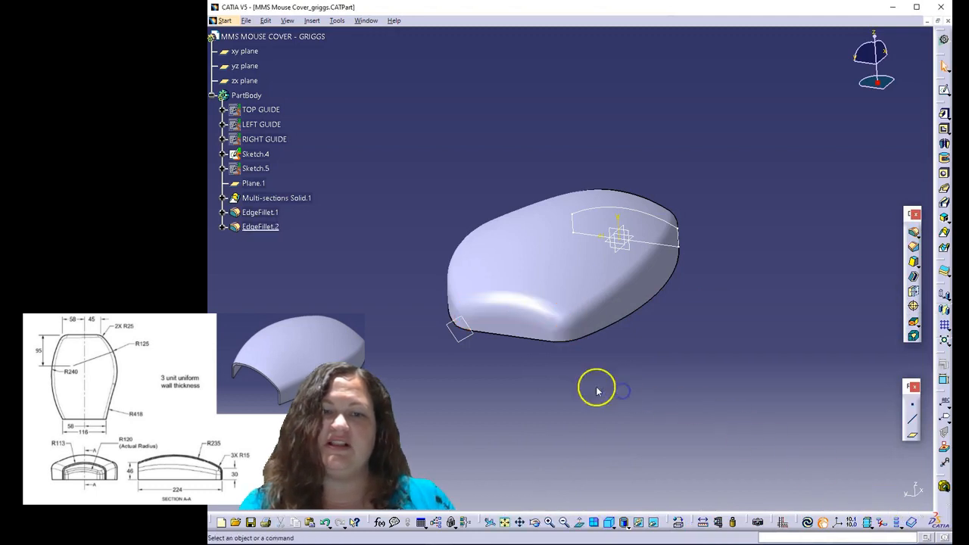
Shell the body with a 3 mm inside thickness, removing the flat front face
{"action": "middle_click_drag", "start_coordinate": [556, 395], "coordinate": [612, 306]}
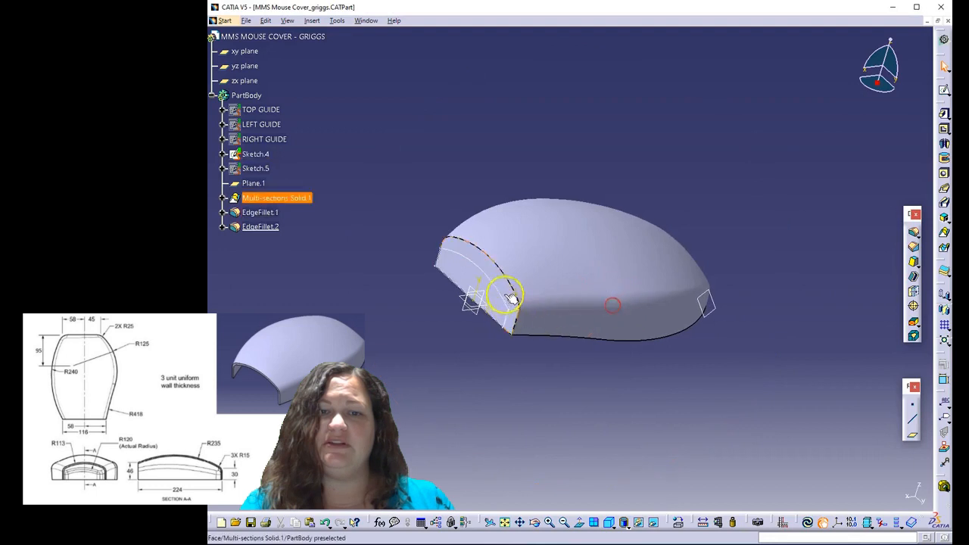
{"action": "left_click", "coordinate": [501, 292]}
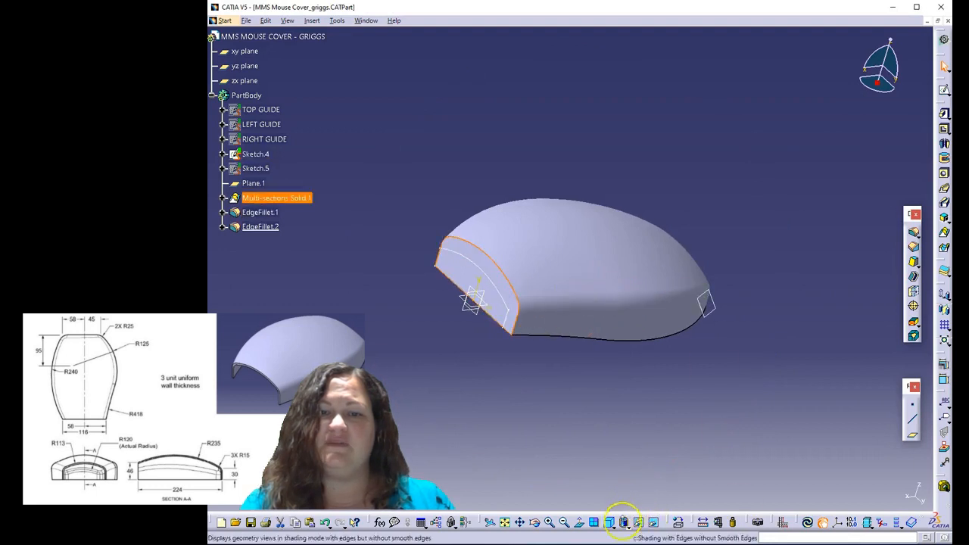
{"action": "left_click", "coordinate": [610, 523]}
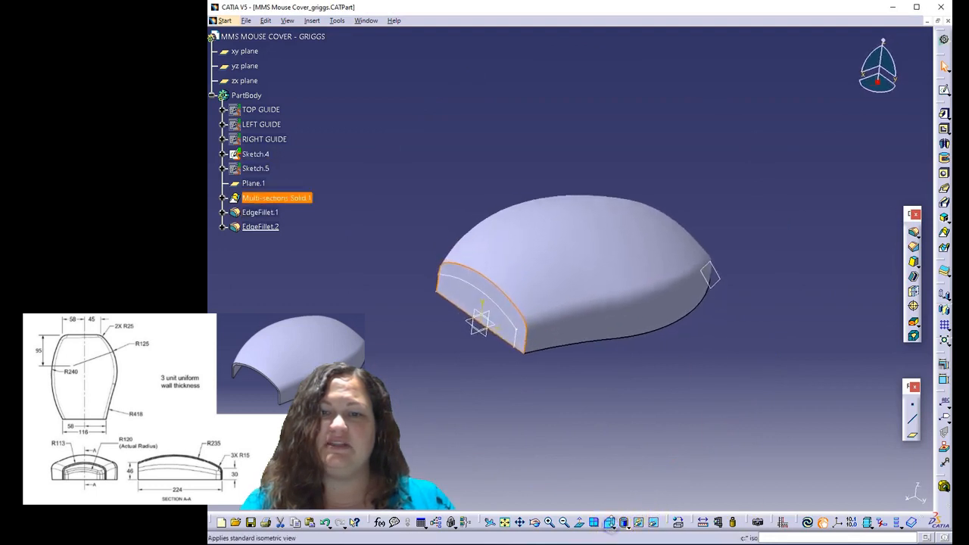
{"action": "left_click", "coordinate": [913, 279]}
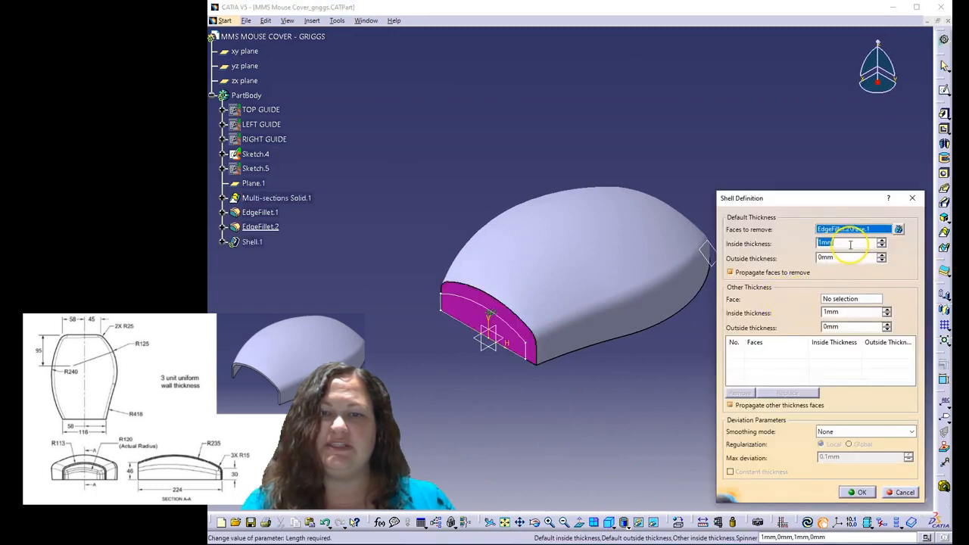
{"action": "type", "text": "3"}
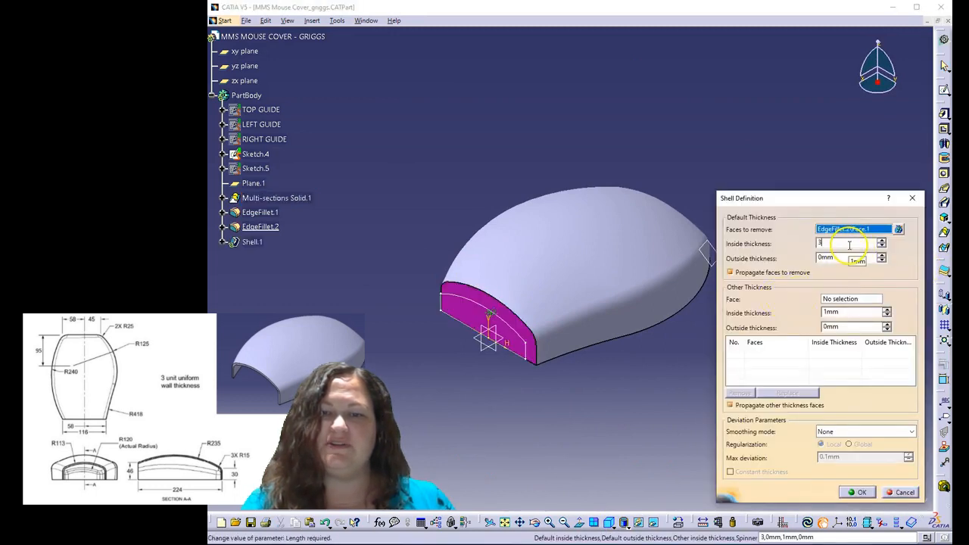
{"action": "left_click", "coordinate": [862, 493]}
{"action": "left_click", "coordinate": [516, 419]}
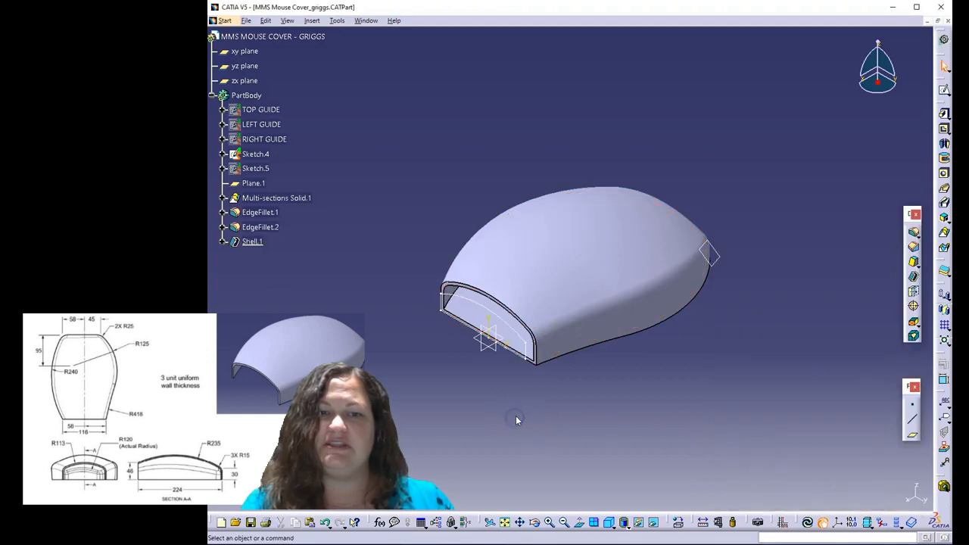
Edit the shell to also remove the flat bottom face of the mouse cover
{"action": "double_click", "coordinate": [252, 241]}
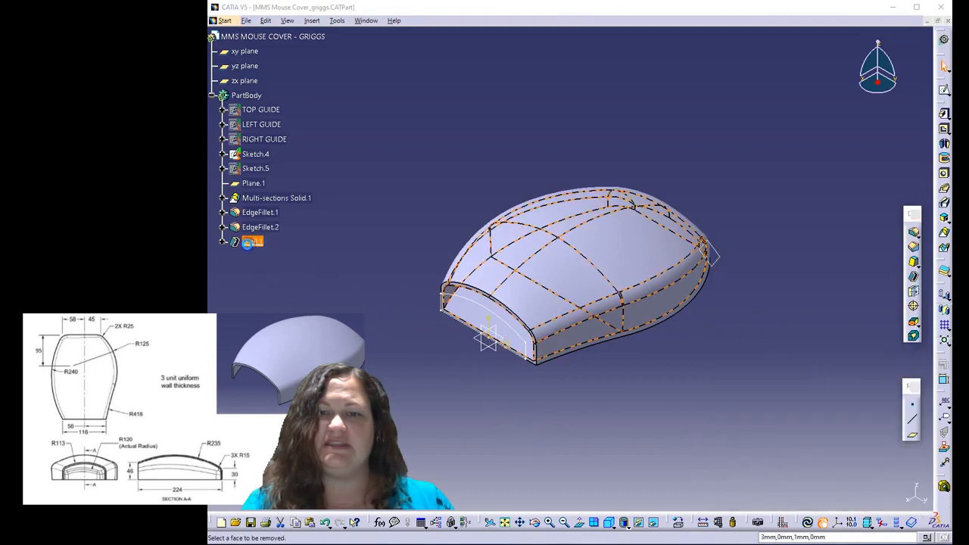
{"action": "middle_click_drag", "start_coordinate": [586, 410], "coordinate": [575, 197]}
{"action": "scroll", "coordinate": [569, 234], "scroll_direction": "down", "scroll_amount": 1}
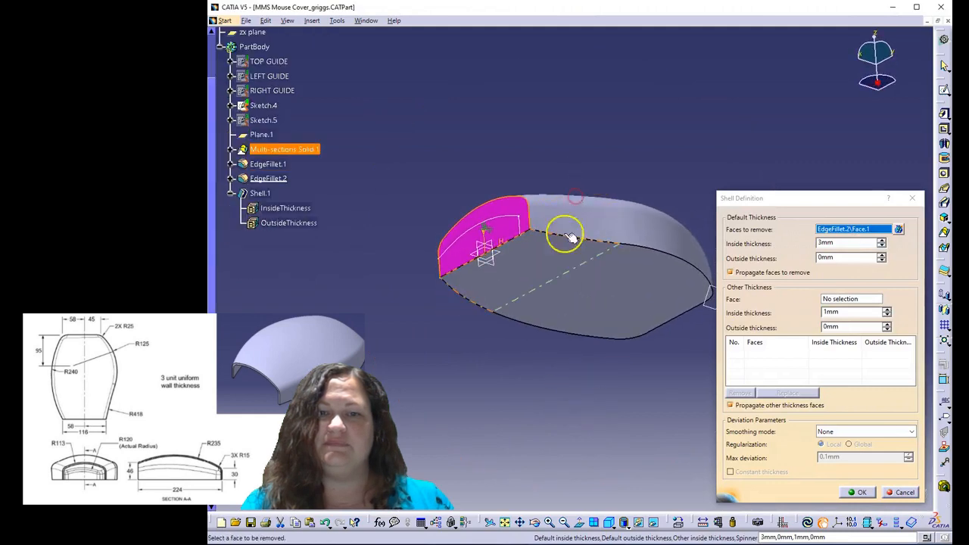
{"action": "left_click", "coordinate": [551, 276]}
{"action": "left_click", "coordinate": [859, 492]}
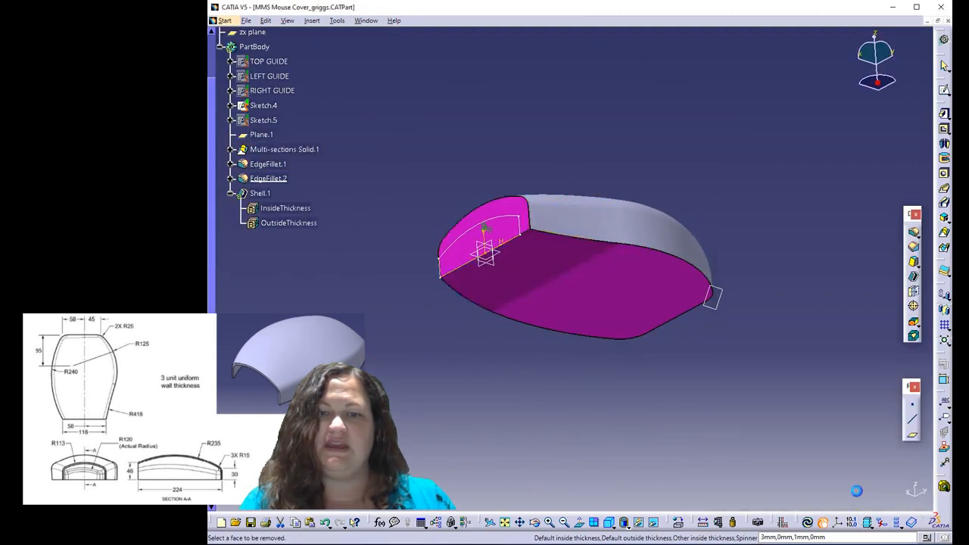
Hide Sketch.4 at the front opening and show the finished cover in isometric view
{"action": "middle_click_drag", "start_coordinate": [677, 405], "coordinate": [605, 454]}
{"action": "left_click", "coordinate": [493, 265]}
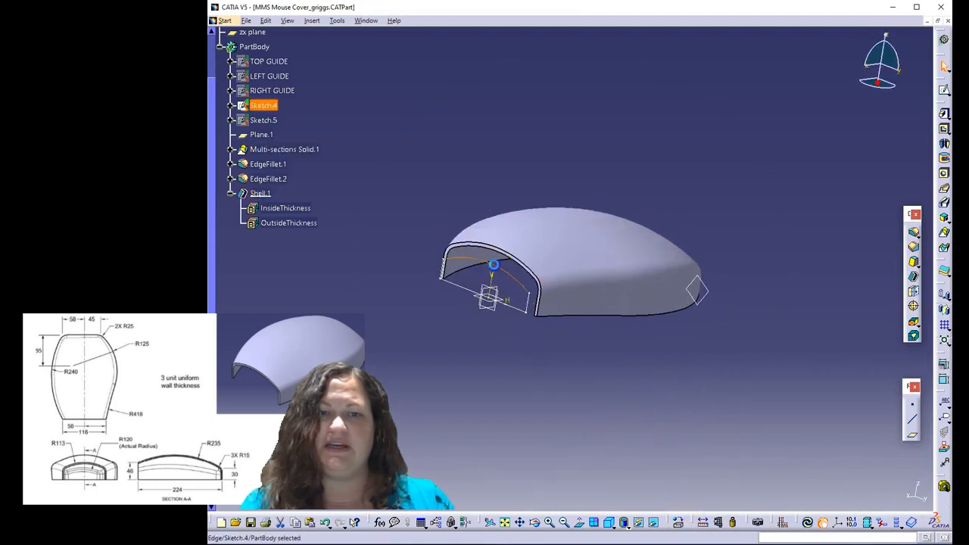
{"action": "right_click", "coordinate": [265, 106]}
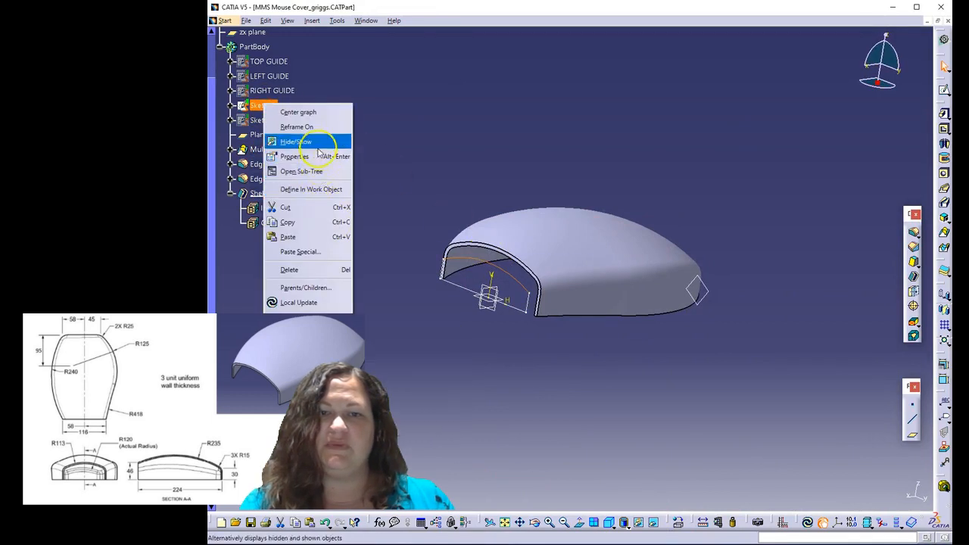
{"action": "left_click", "coordinate": [295, 141]}
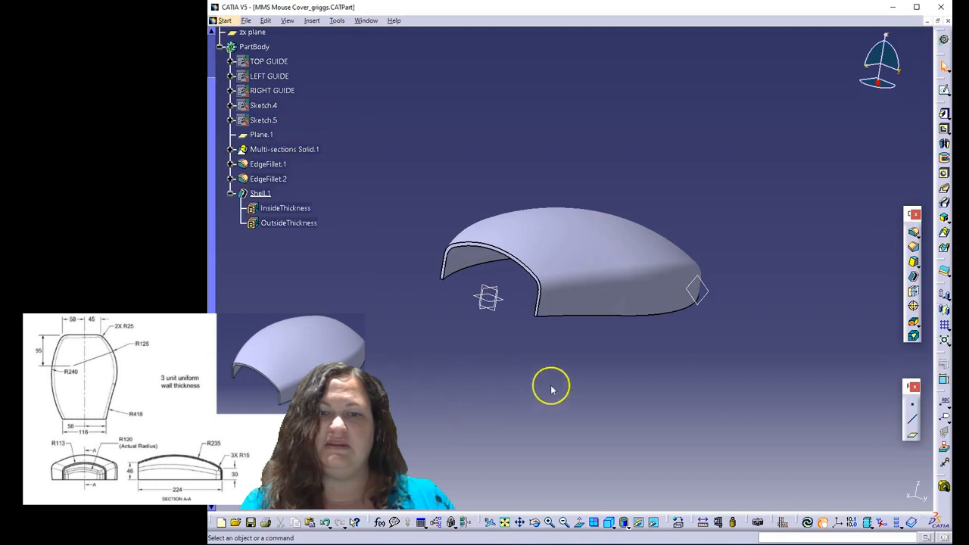
{"action": "middle_click_drag", "start_coordinate": [552, 387], "coordinate": [541, 427]}
{"action": "left_click", "coordinate": [611, 523]}
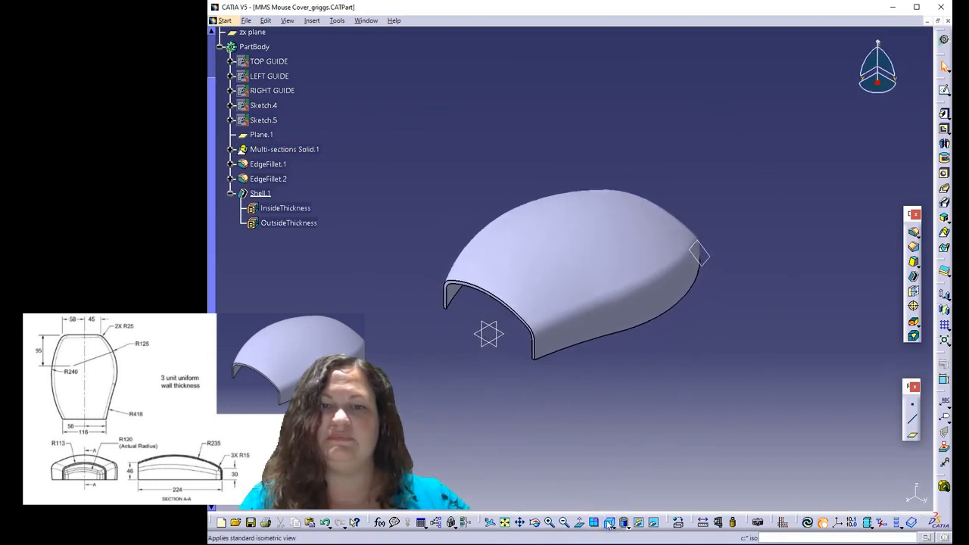